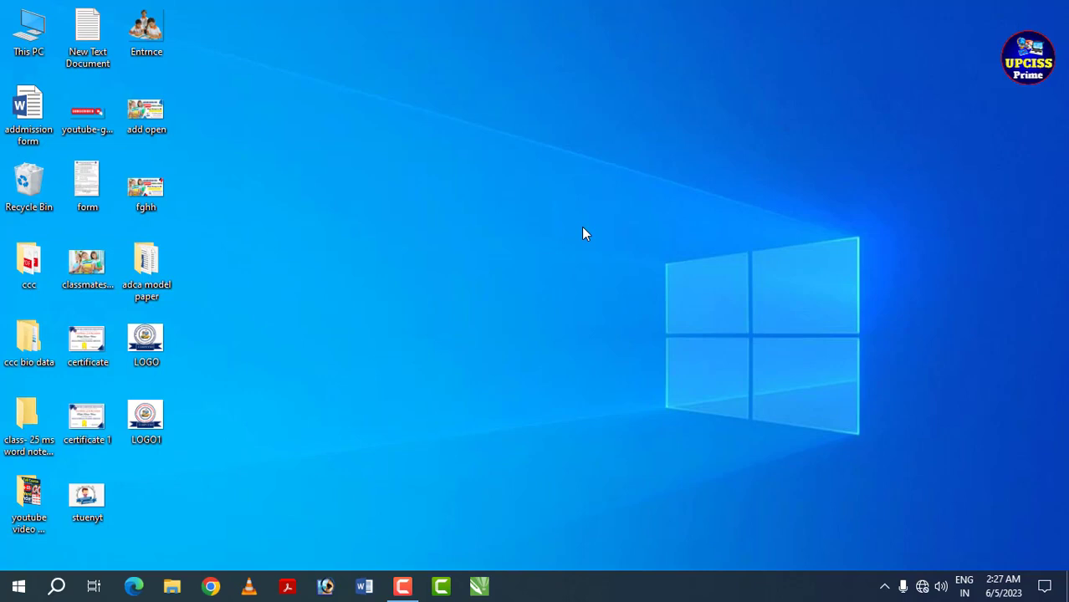
- Launch Microsoft Word with the winword run command and create a blank document
key("super+r")
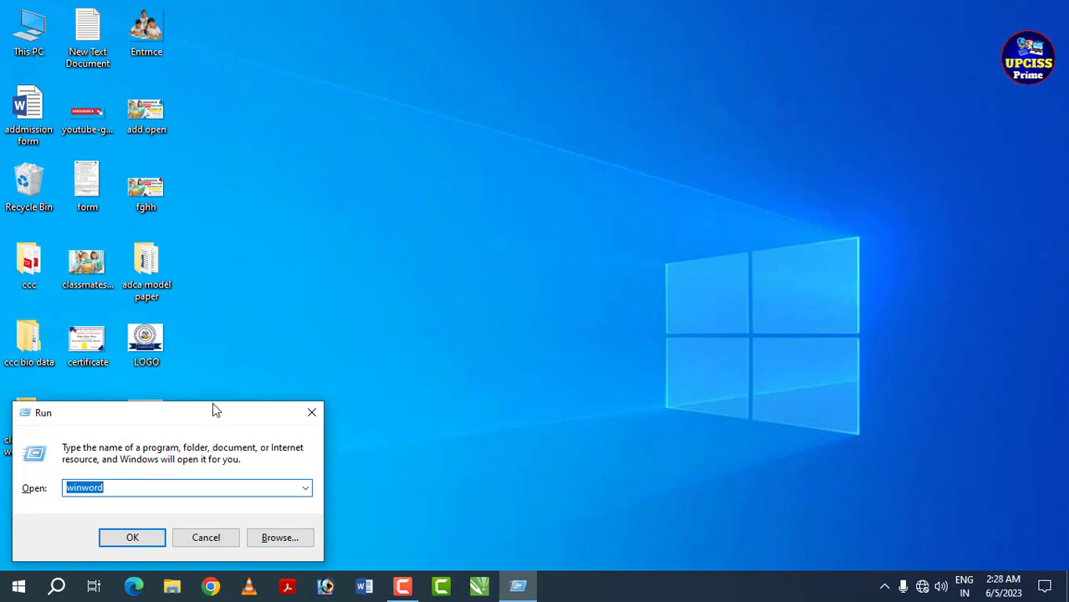
left_click_drag(212, 410, 632, 139)
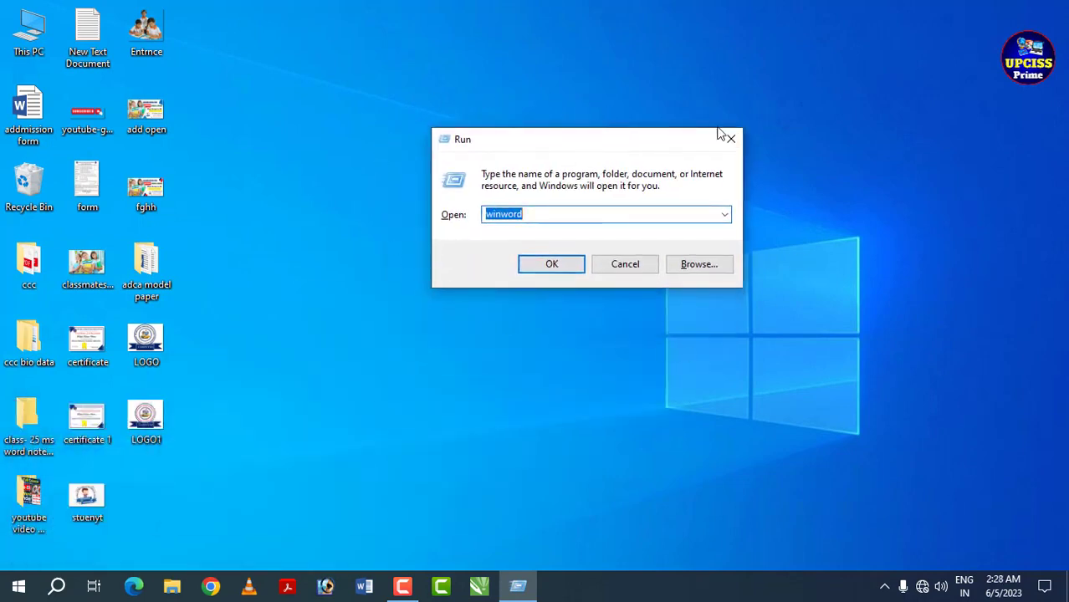
left_click(602, 219)
left_click(549, 266)
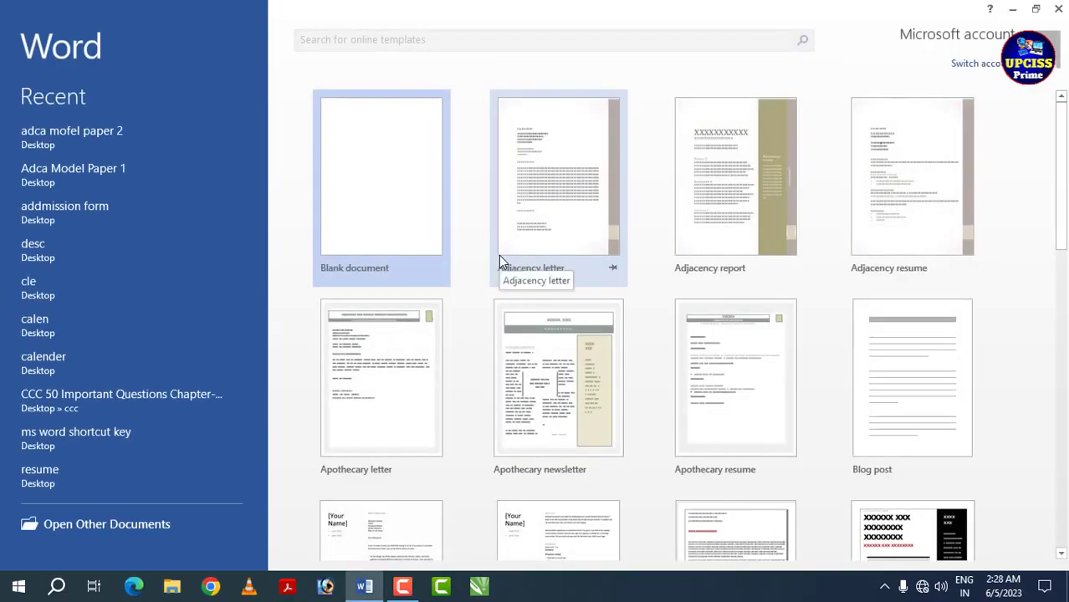
left_click(385, 216)
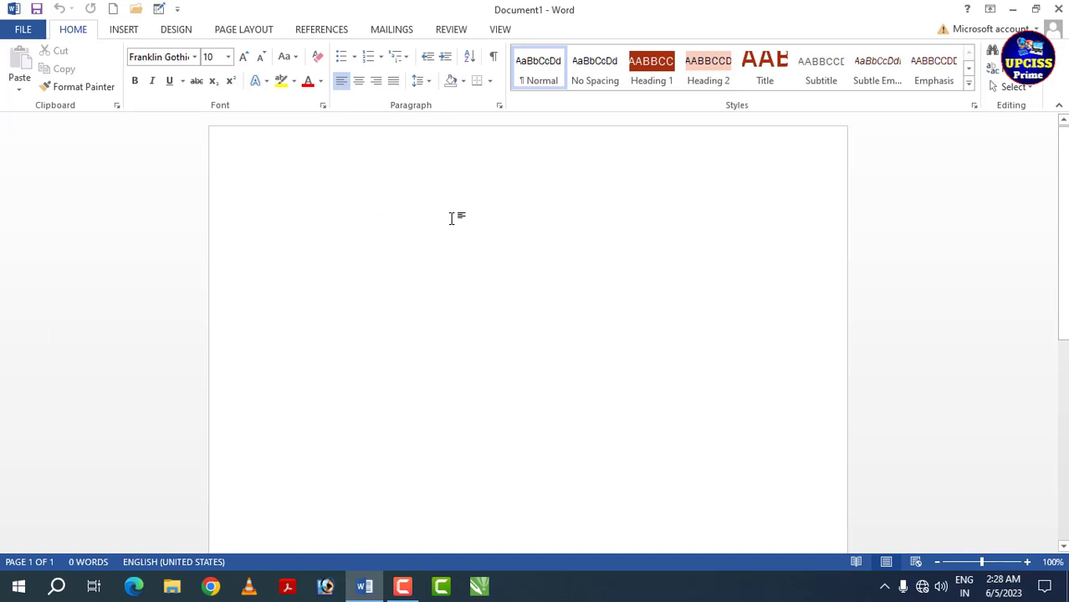
- Set the document's paper size to A4 and its orientation to portrait
left_click(241, 31)
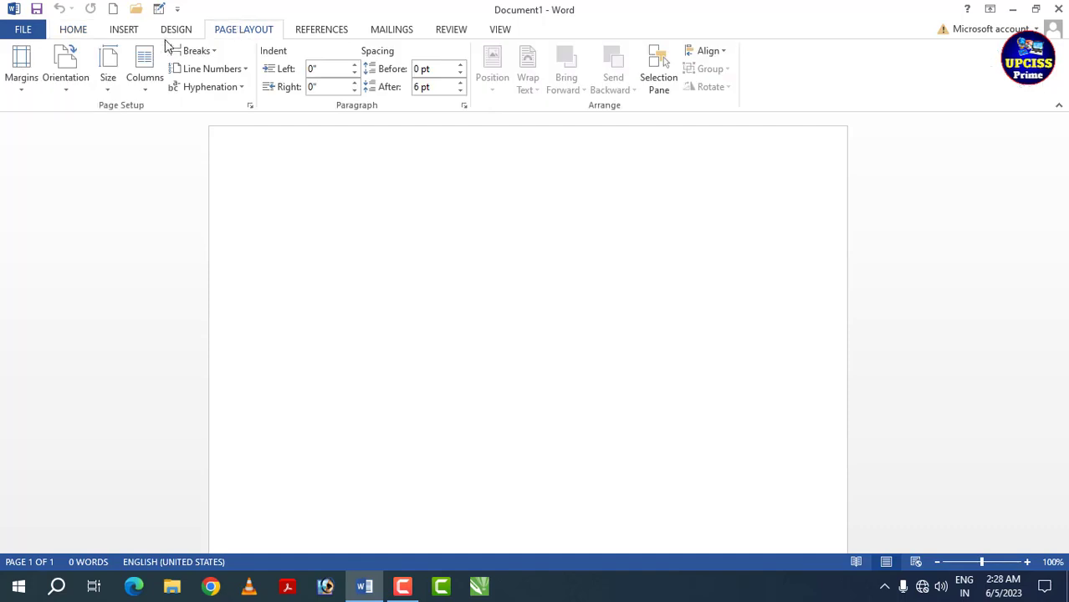
left_click(111, 84)
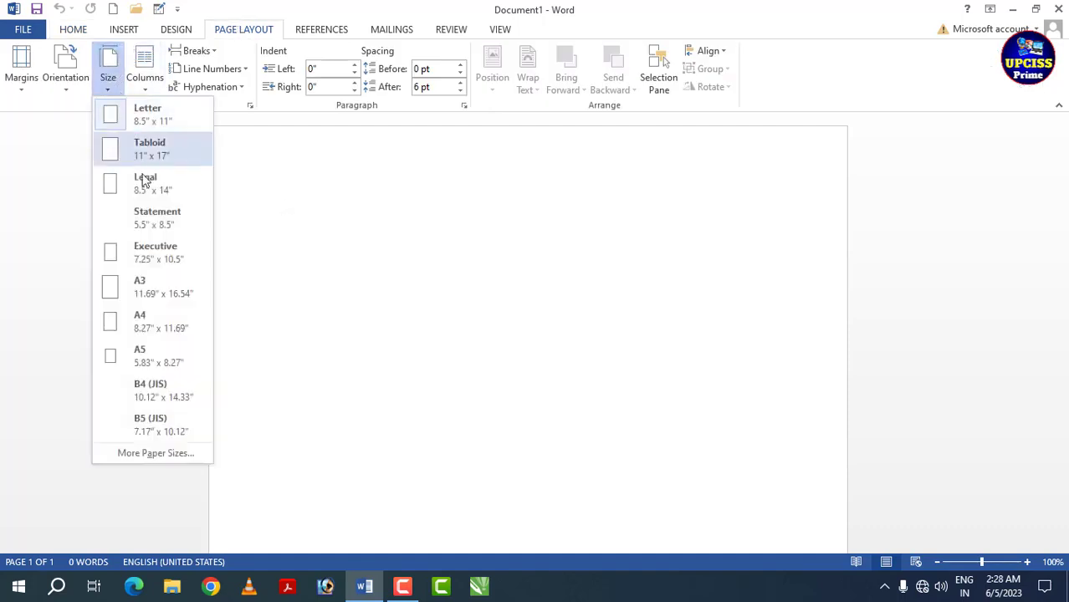
left_click(176, 314)
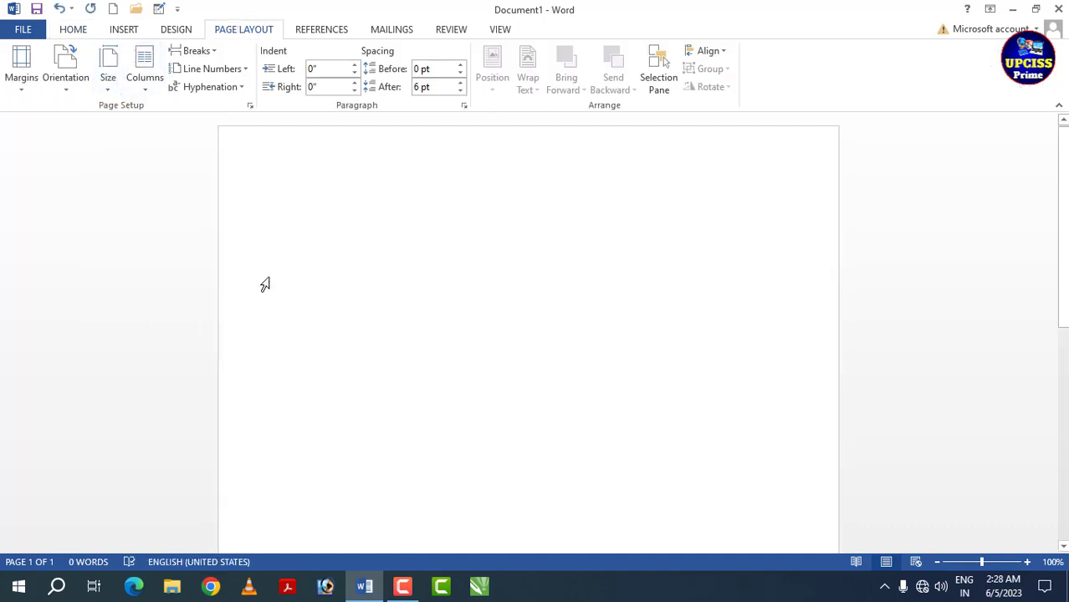
left_click(69, 91)
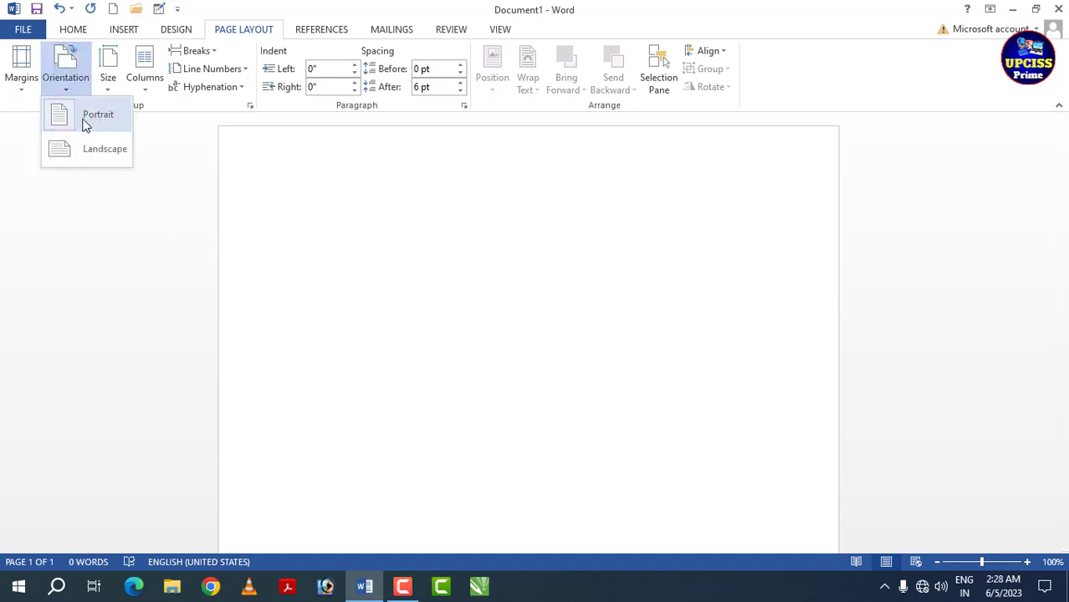
left_click(92, 121)
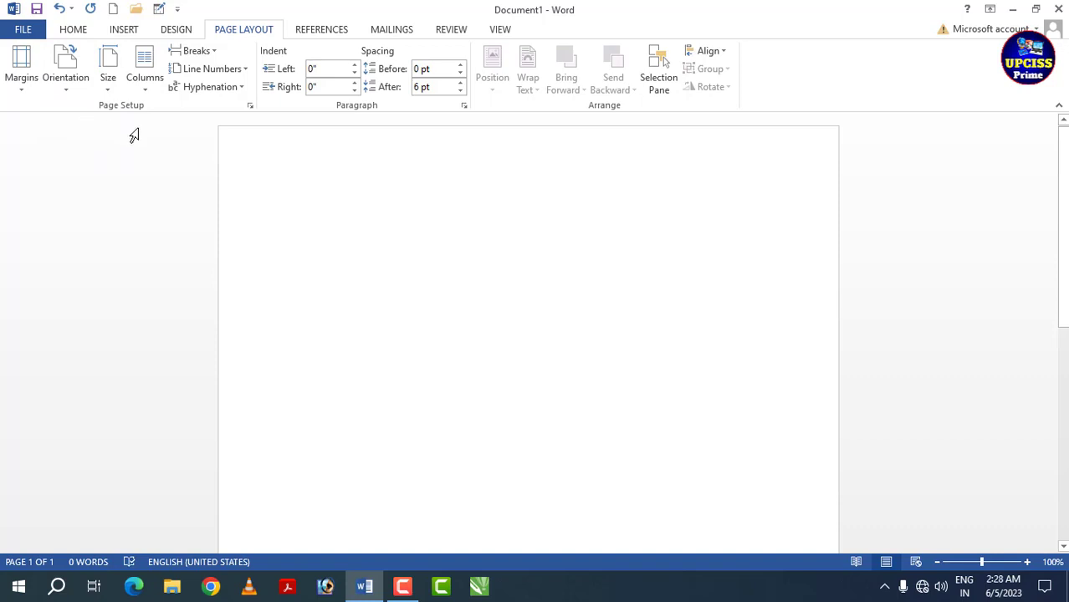
- Set custom top, bottom, left and right page margins of 0.3 inch for the whole document
left_click(24, 90)
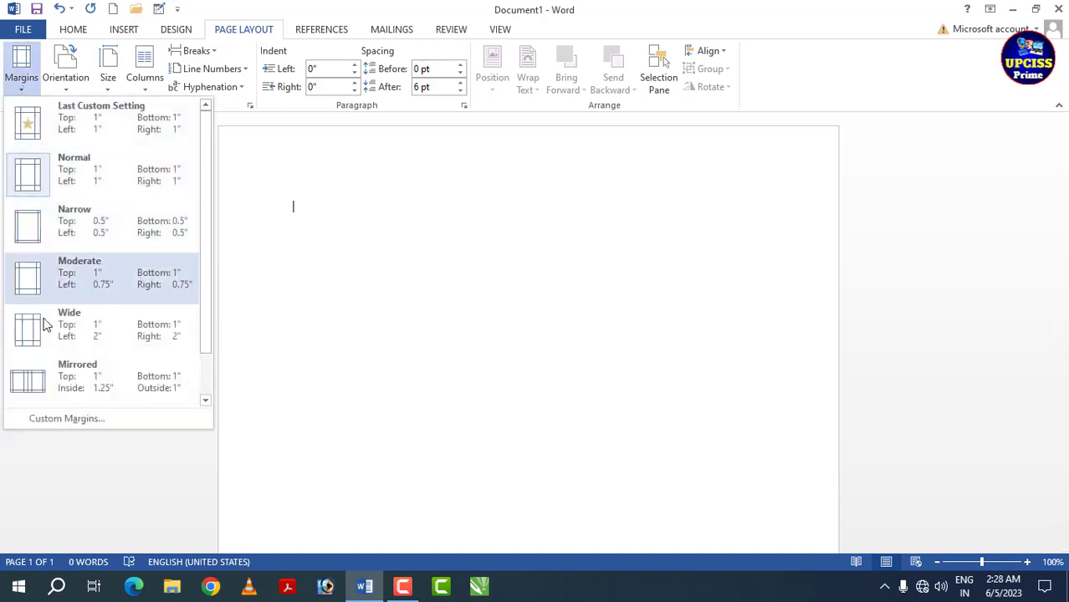
left_click(66, 419)
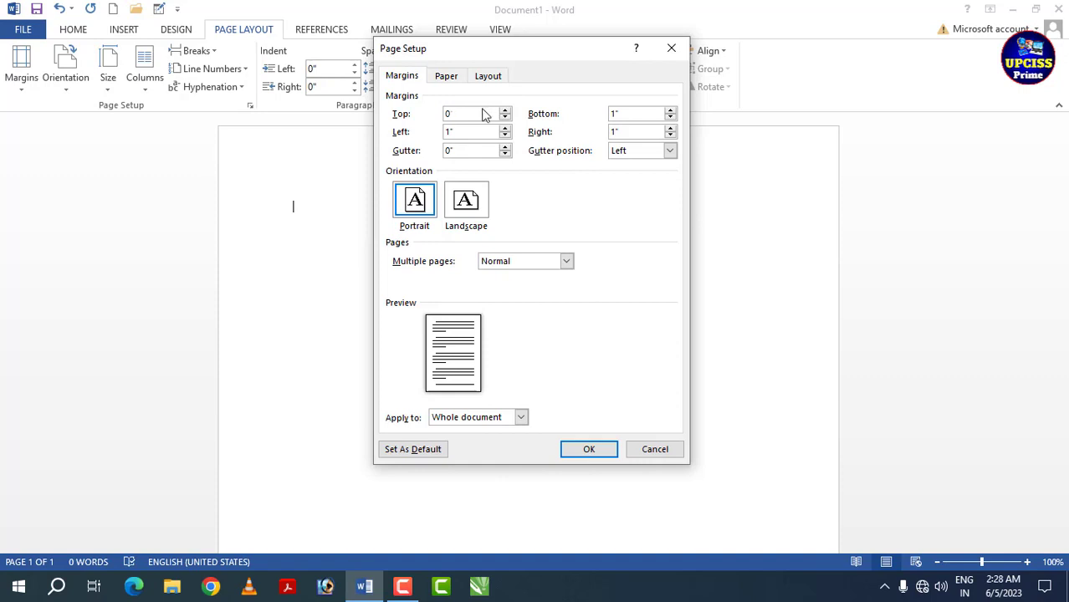
type("0.3")
key("Tab")
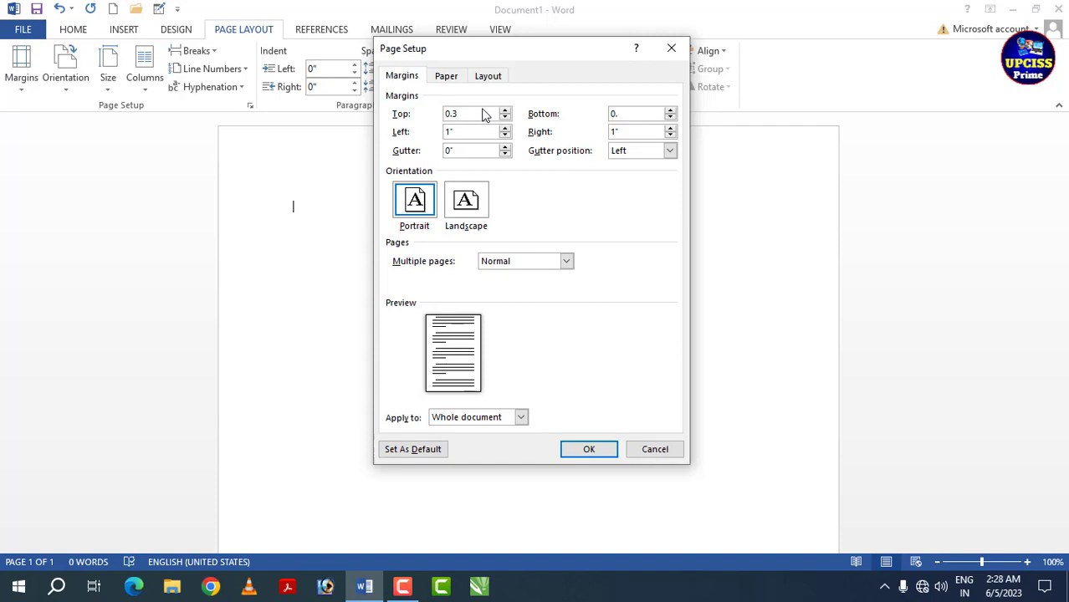
key("Tab")
type("0.3")
key("Tab")
left_click(590, 450)
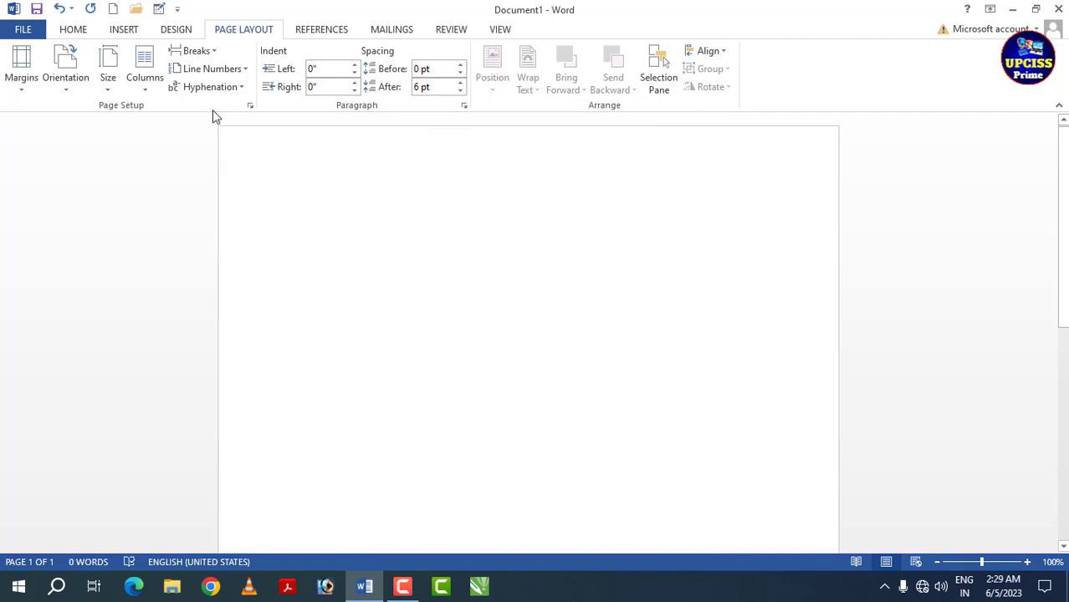
- Apply a box page border to the whole document with a solid black line 1 ½ pt wide
left_click(173, 32)
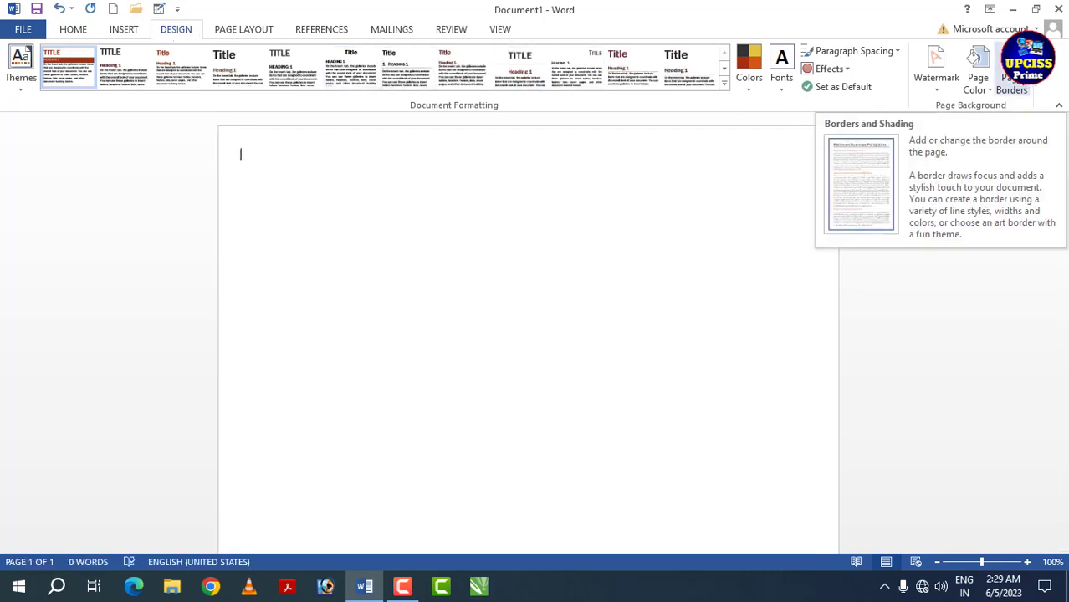
left_click(1012, 77)
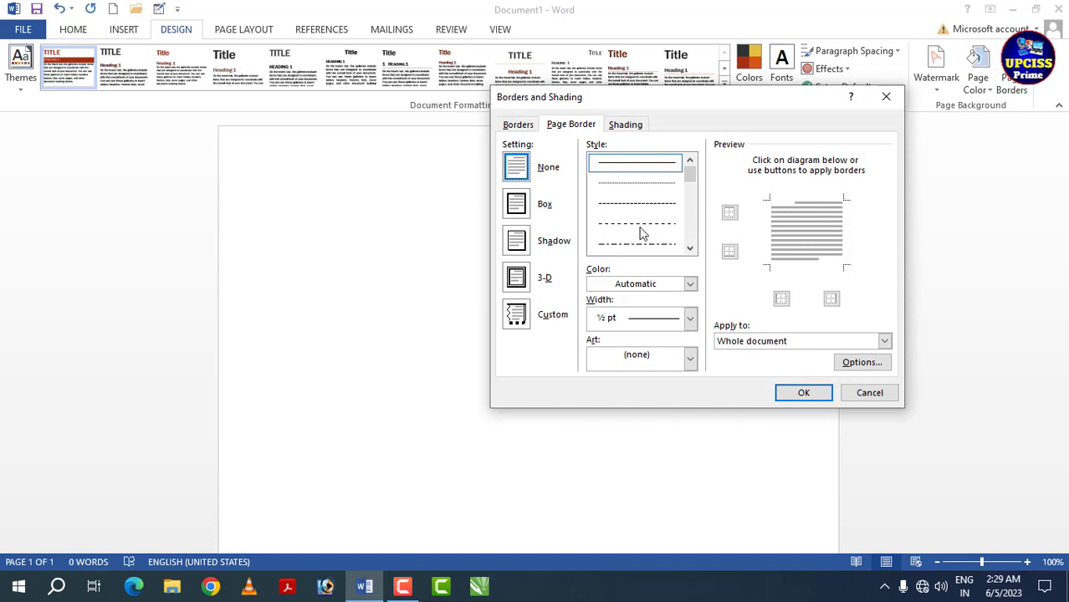
left_click(517, 209)
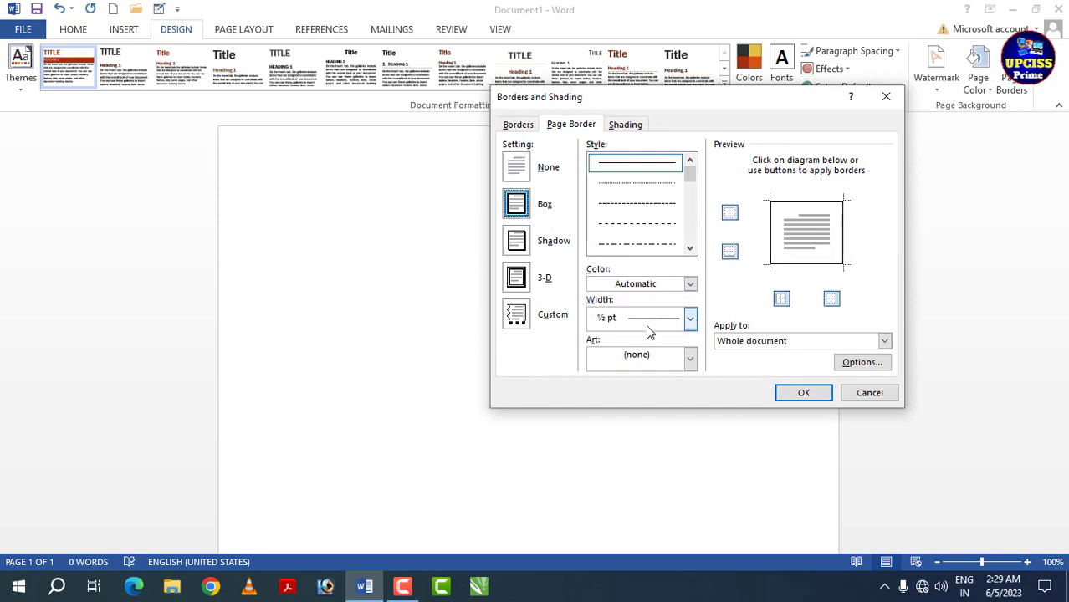
left_click(690, 284)
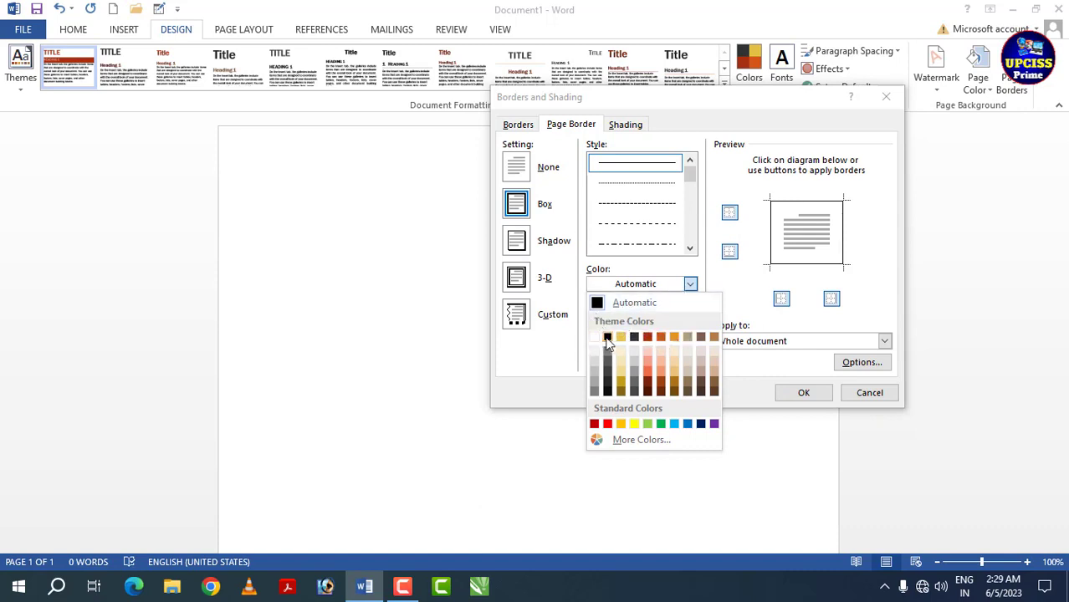
left_click(608, 338)
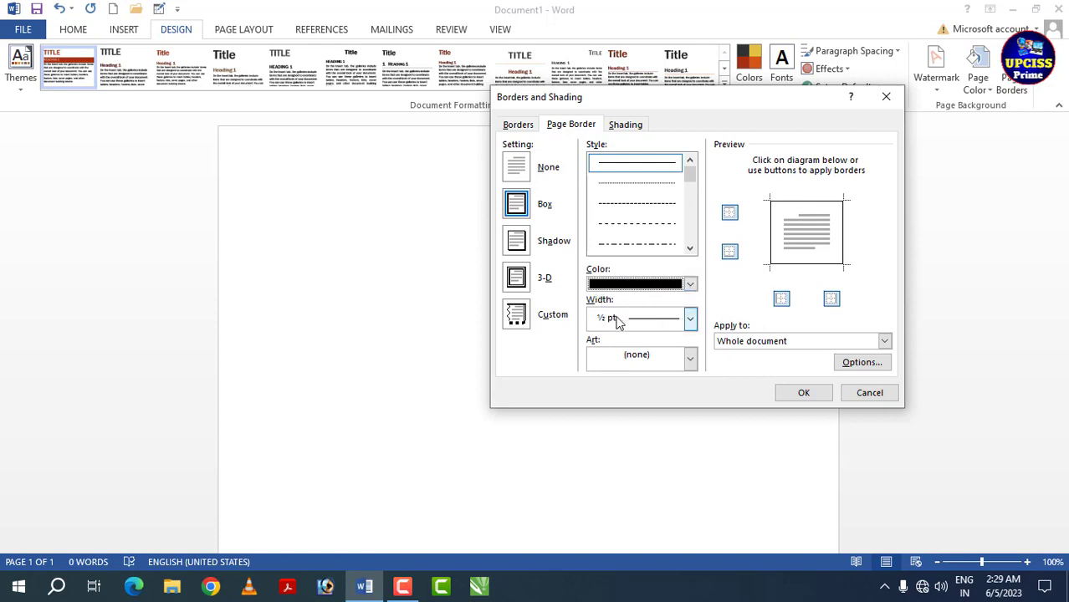
left_click(690, 320)
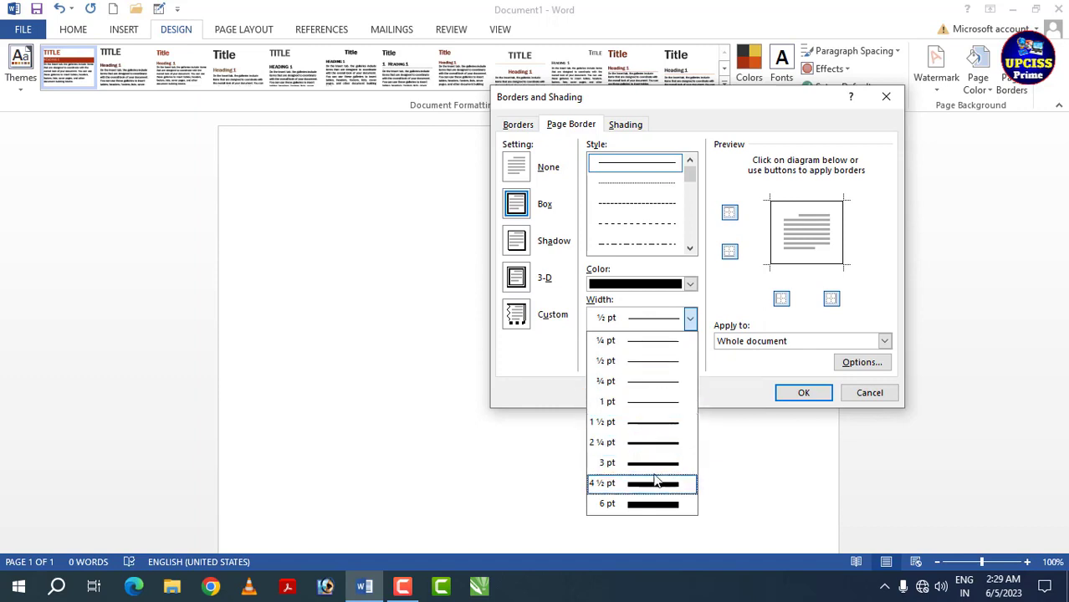
left_click(646, 424)
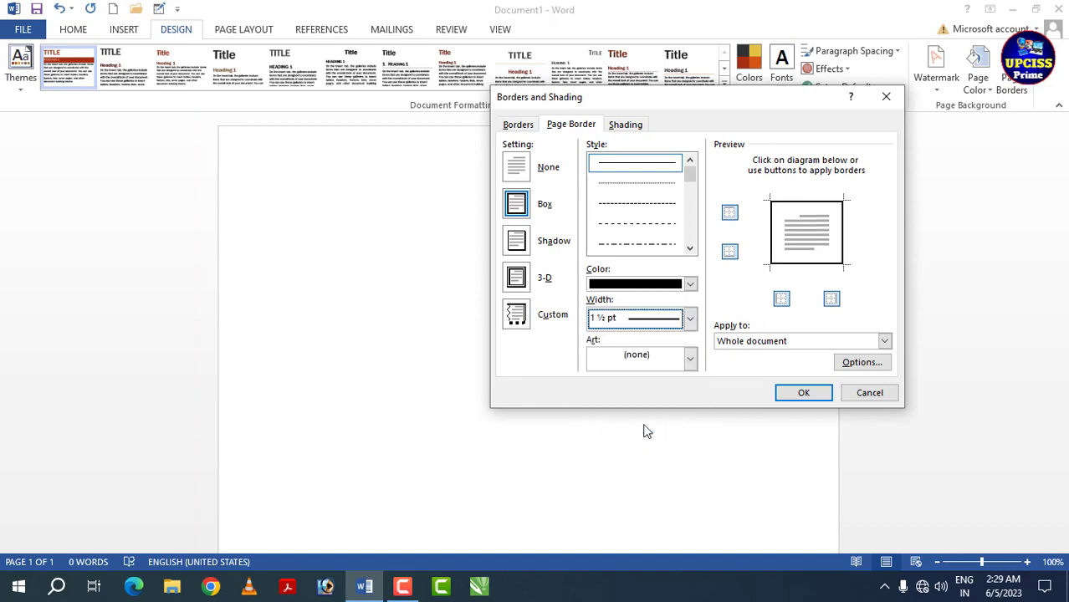
left_click(804, 393)
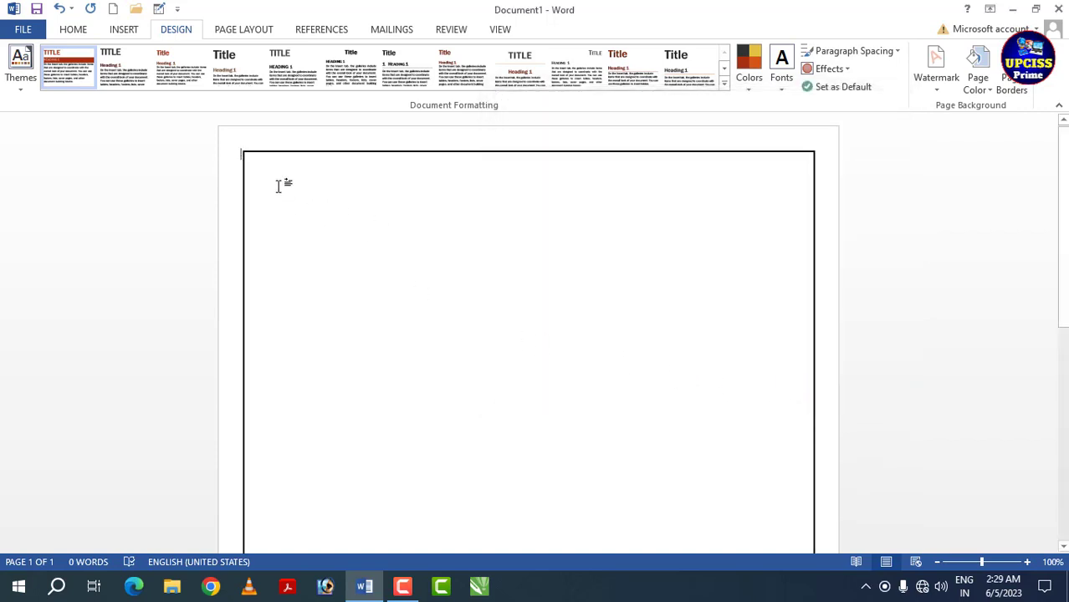
scroll(507, 280, "down", 3)
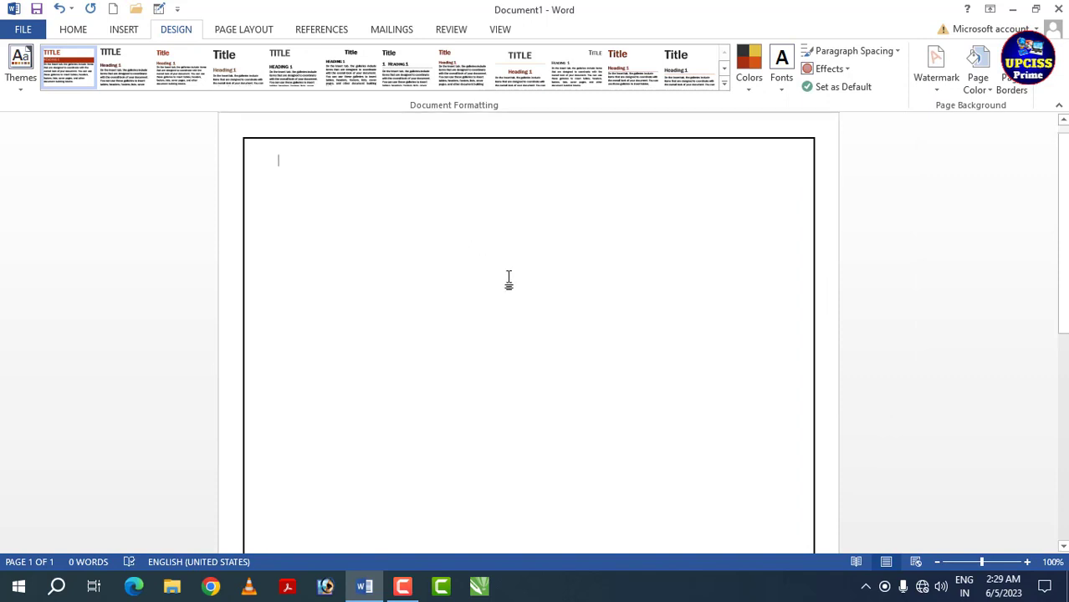
scroll(509, 282, "up", 2)
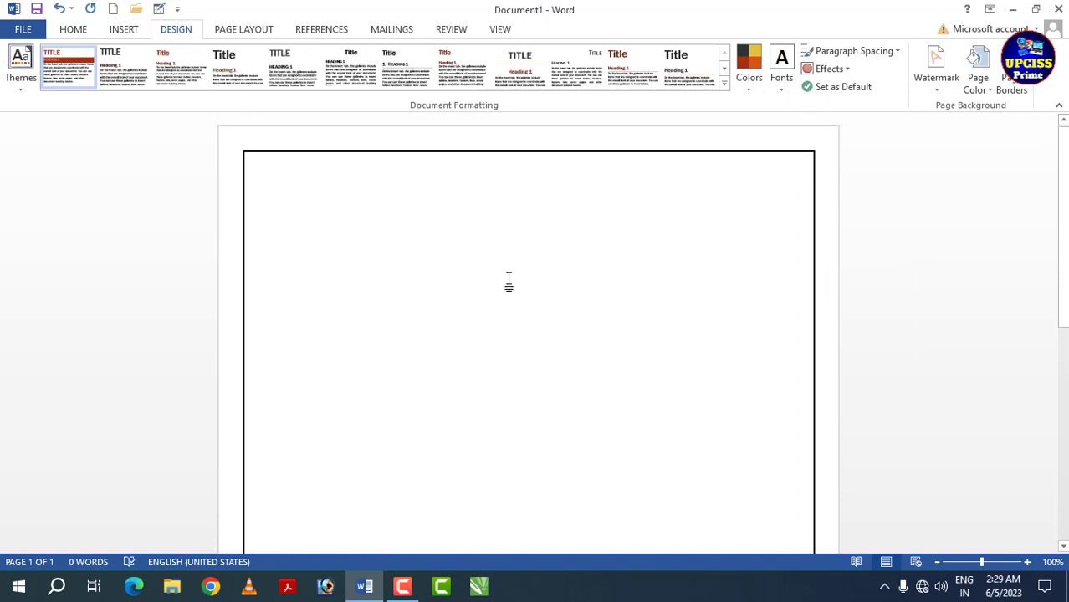
- Draw a text box about 5.62" wide and 0.53" high inside the top page border and enter "UPCISS COMPUTER EDUCATION"
left_click(125, 30)
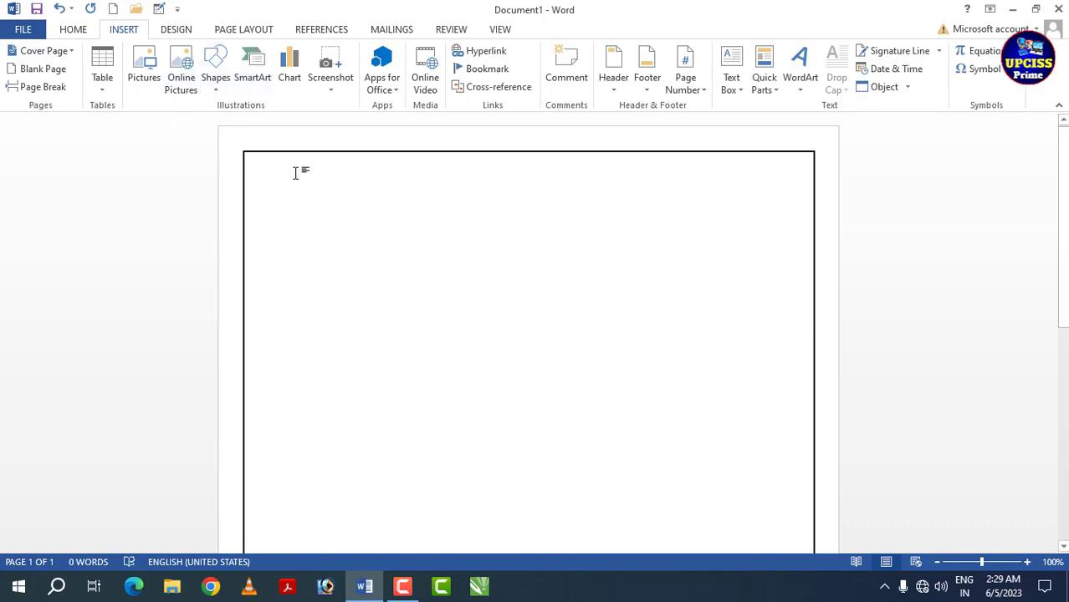
left_click(739, 89)
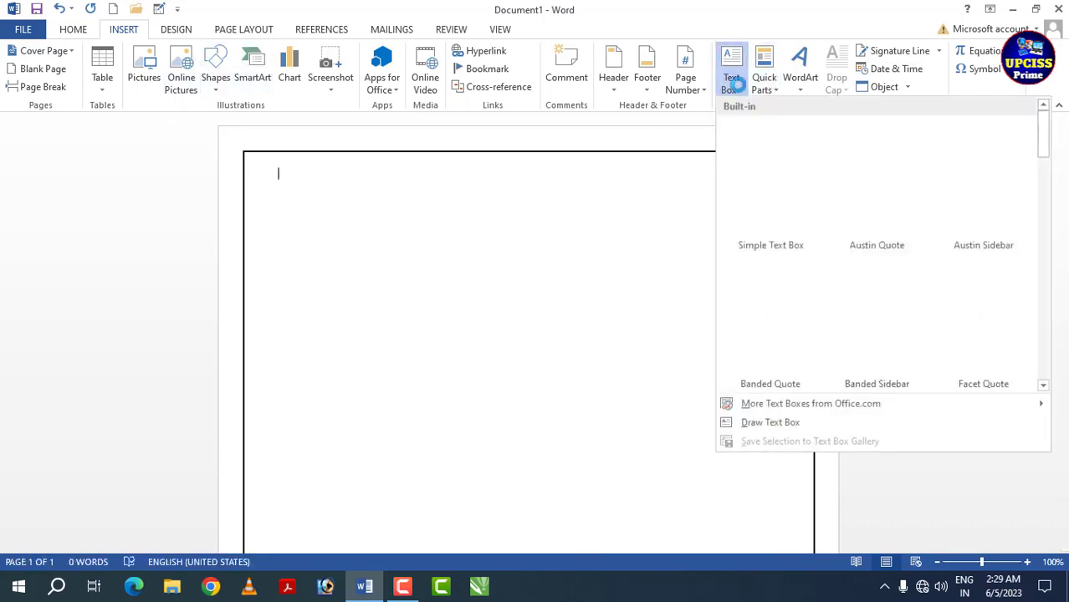
left_click(778, 422)
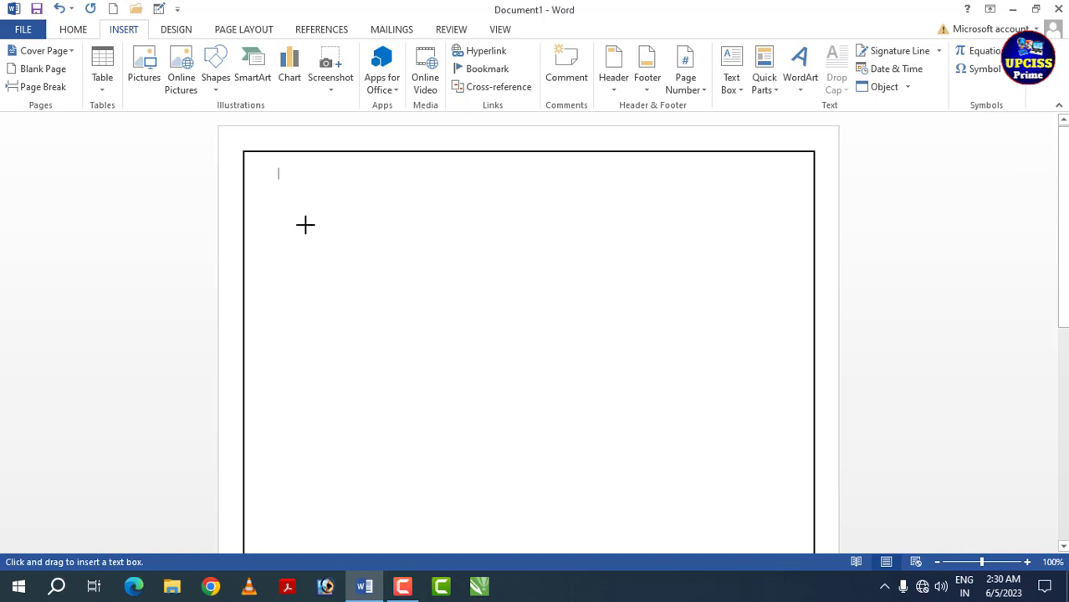
mouse_move(354, 170)
left_mouse_down()
mouse_move(378, 195)
mouse_move(632, 194)
mouse_move(776, 211)
mouse_move(703, 210)
left_mouse_up()
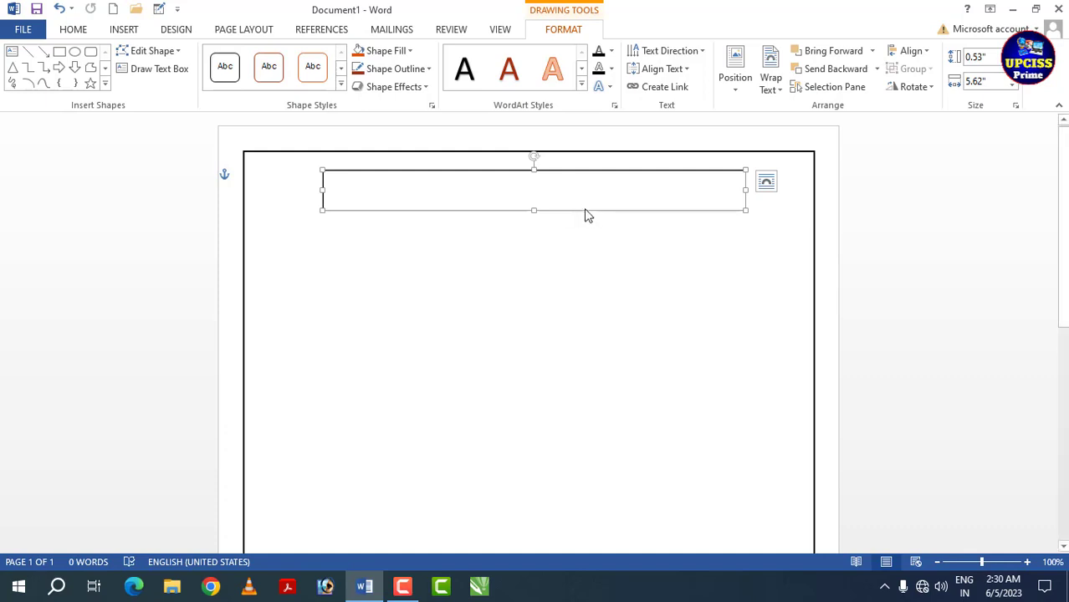
left_click_drag(588, 210, 593, 211)
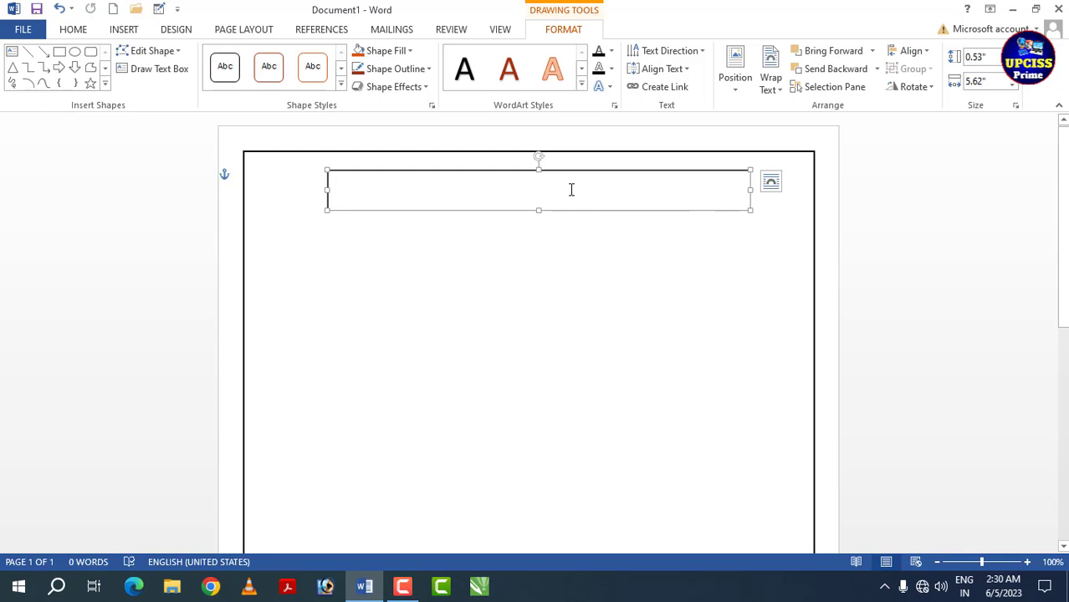
type("UPCISS COMP")
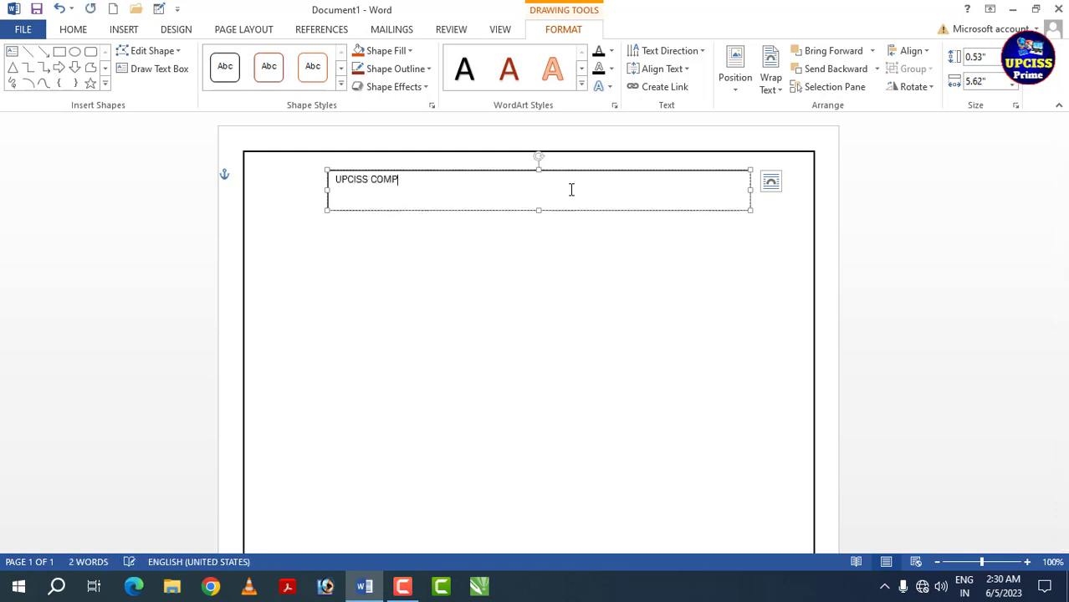
type("UTER EDUCATION")
- Increase the font size of the heading text box to 24
left_click(327, 186)
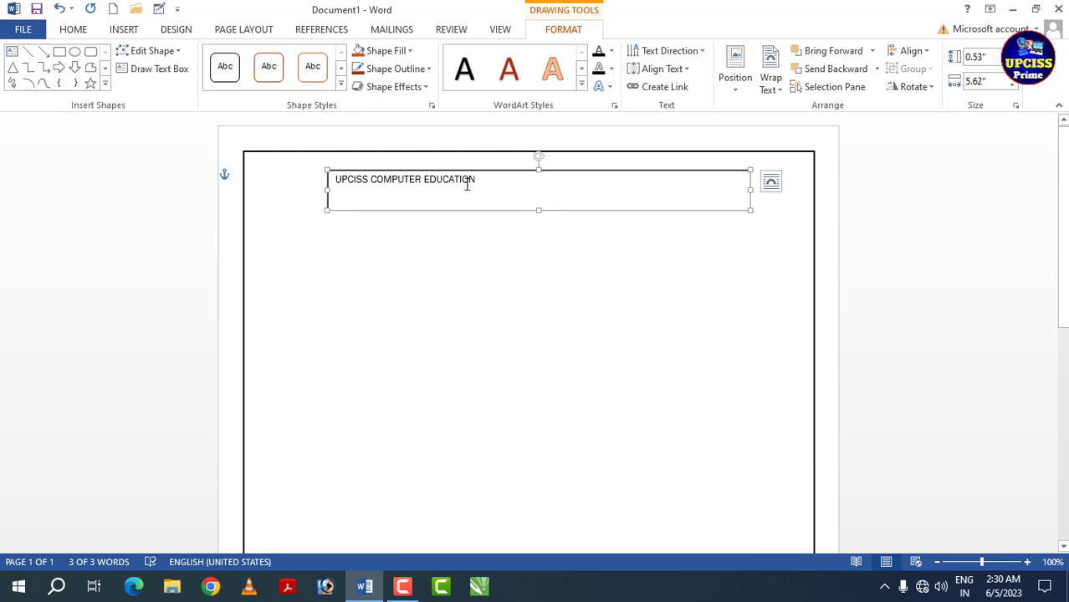
left_click(59, 31)
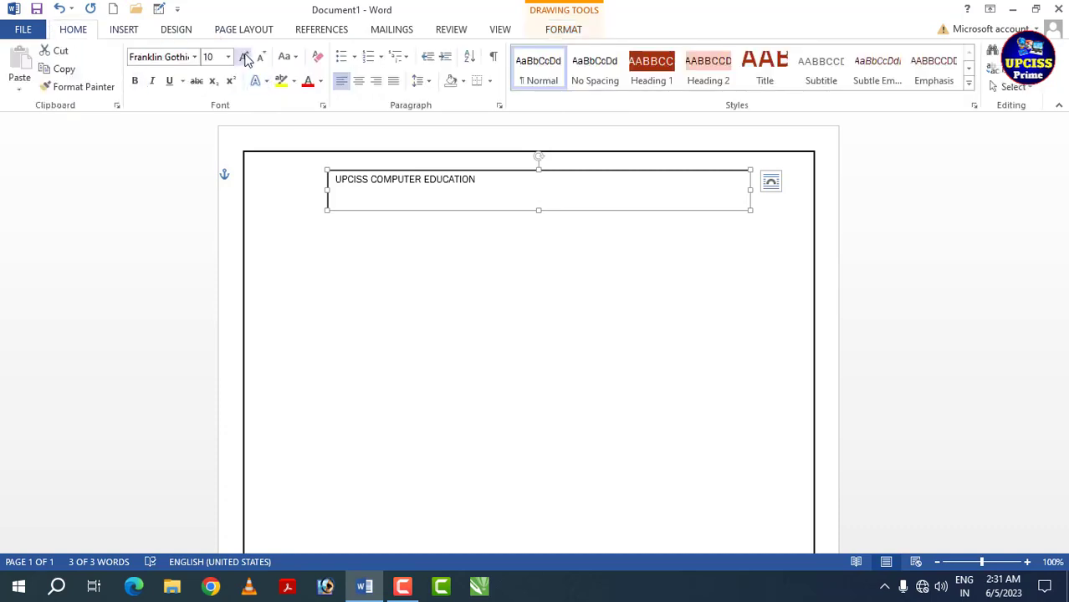
left_click(243, 57)
left_click(243, 57)
left_click(243, 57)
left_click(243, 57)
left_click(243, 56)
left_click(244, 57)
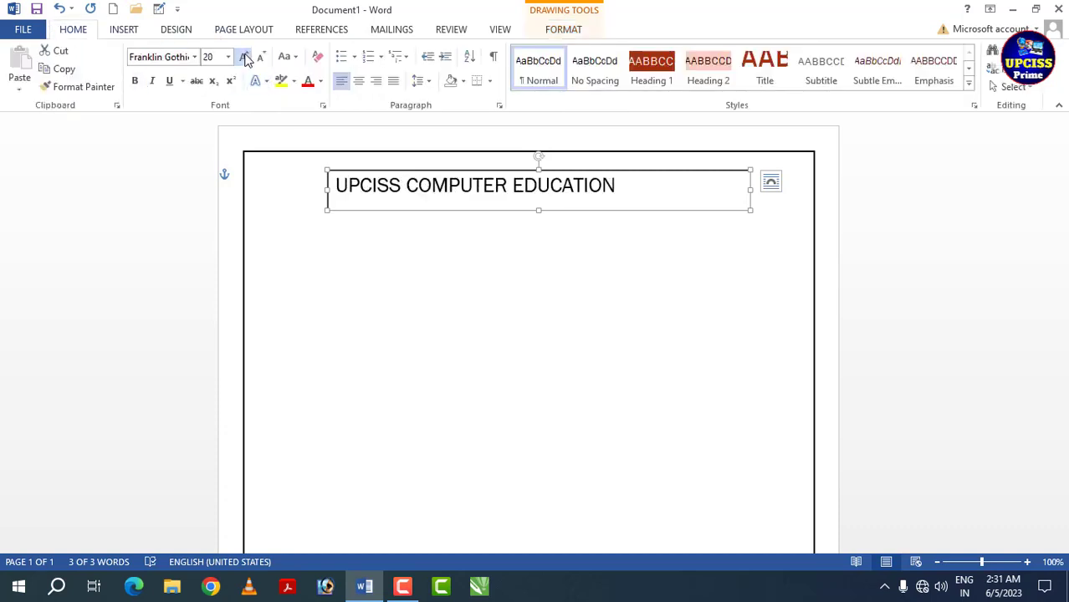
left_click(243, 56)
left_click(244, 57)
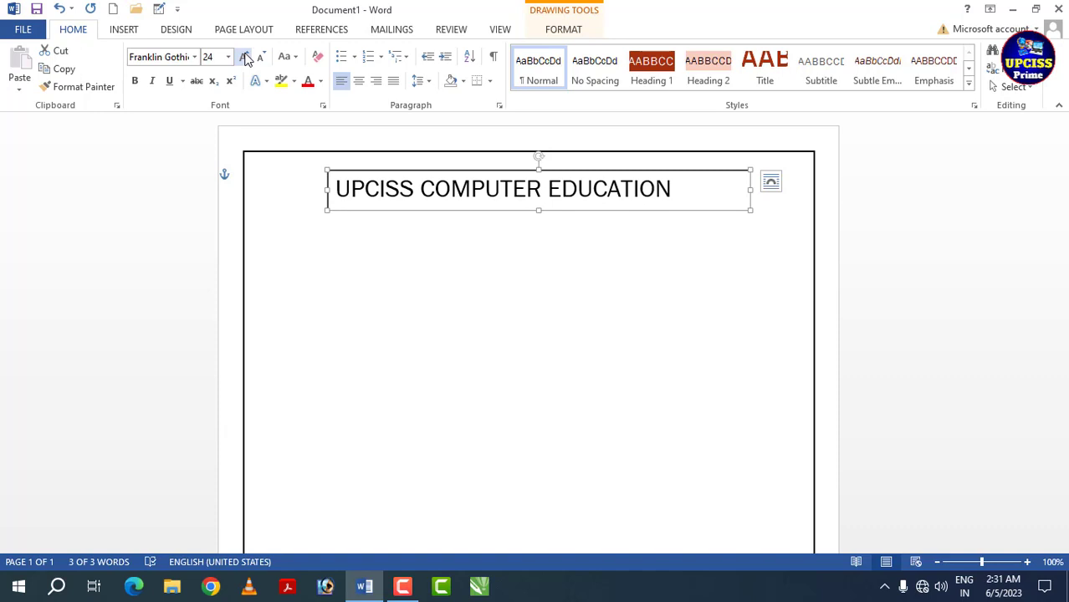
- Set the heading font to Arial Black and widen its text box to about 6.27" so the text fits on one line
left_click(194, 57)
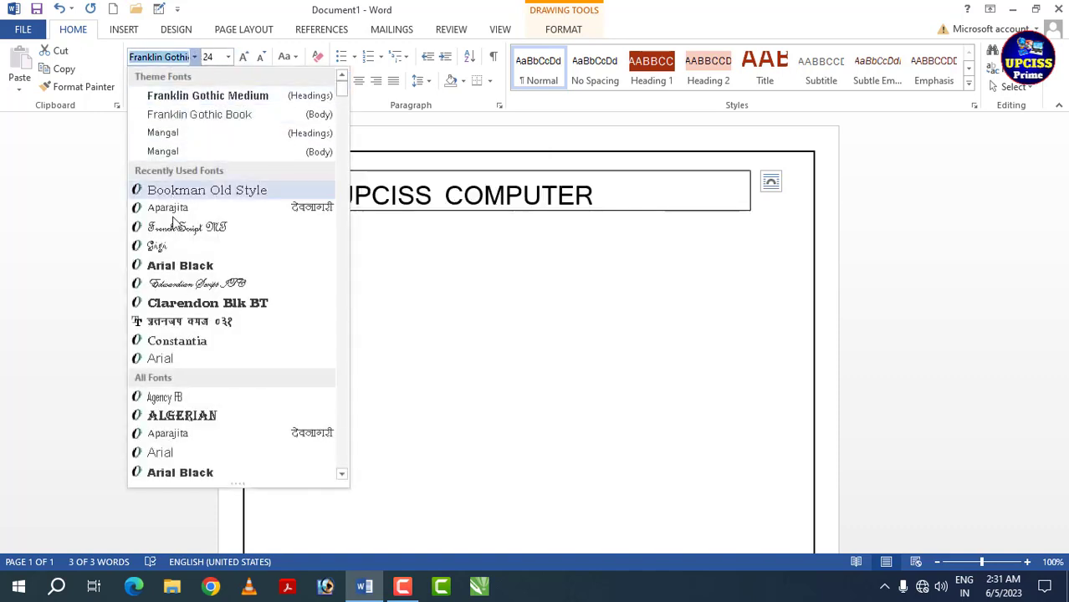
left_click(178, 266)
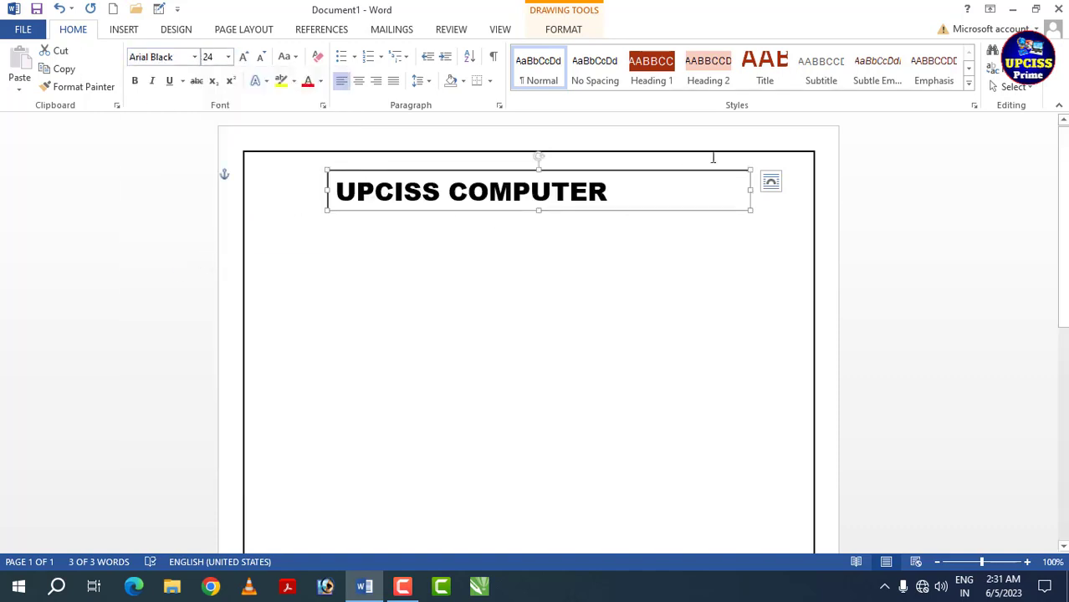
left_click_drag(748, 190, 728, 202)
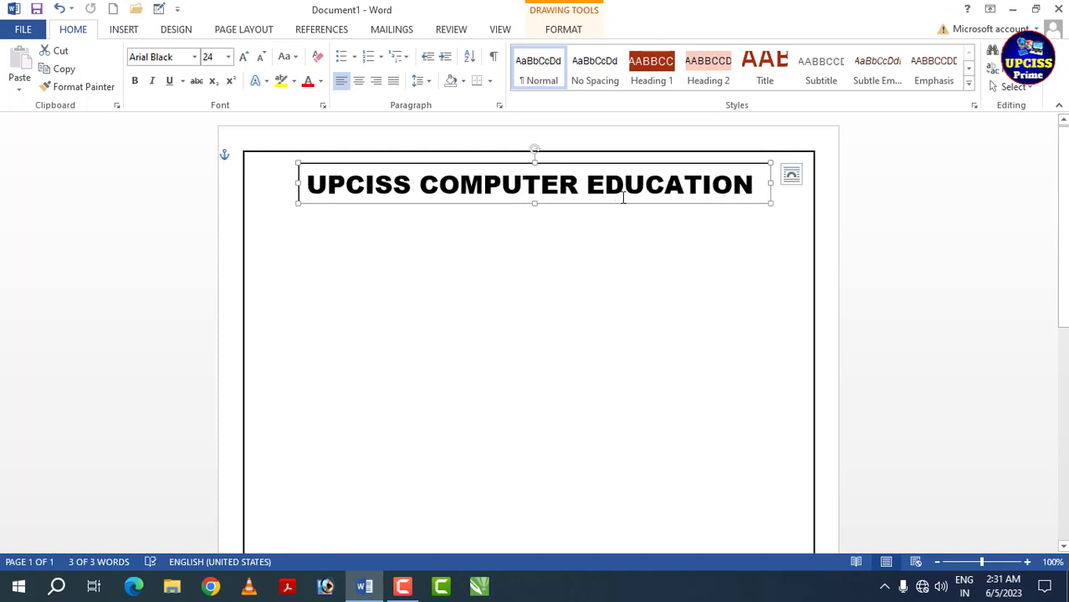
- Change the heading font to Algerian and shift the text box right to leave space before the heading
left_click(194, 57)
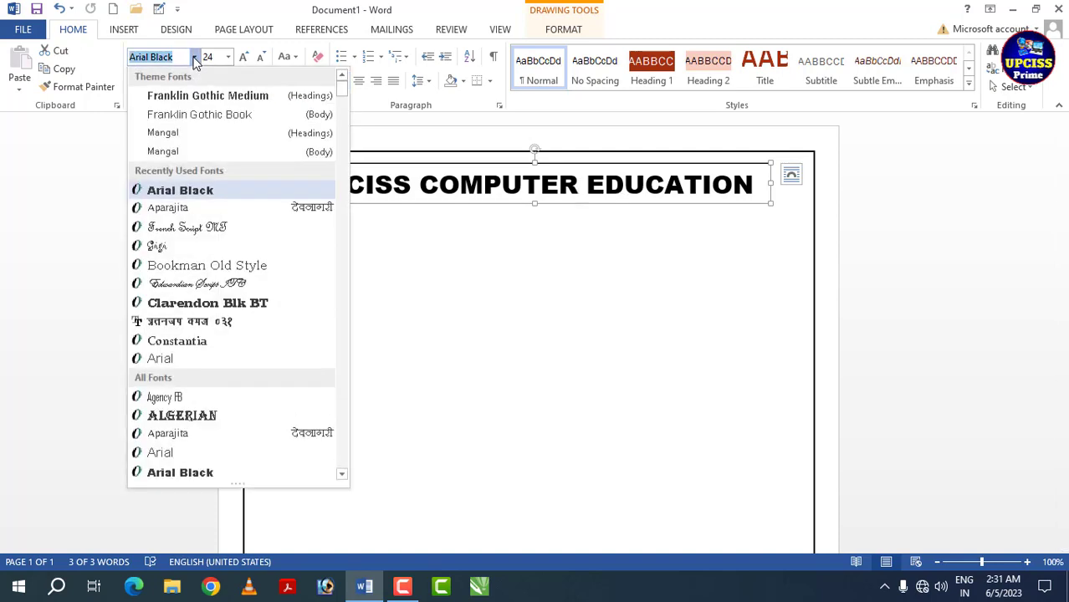
left_click(197, 416)
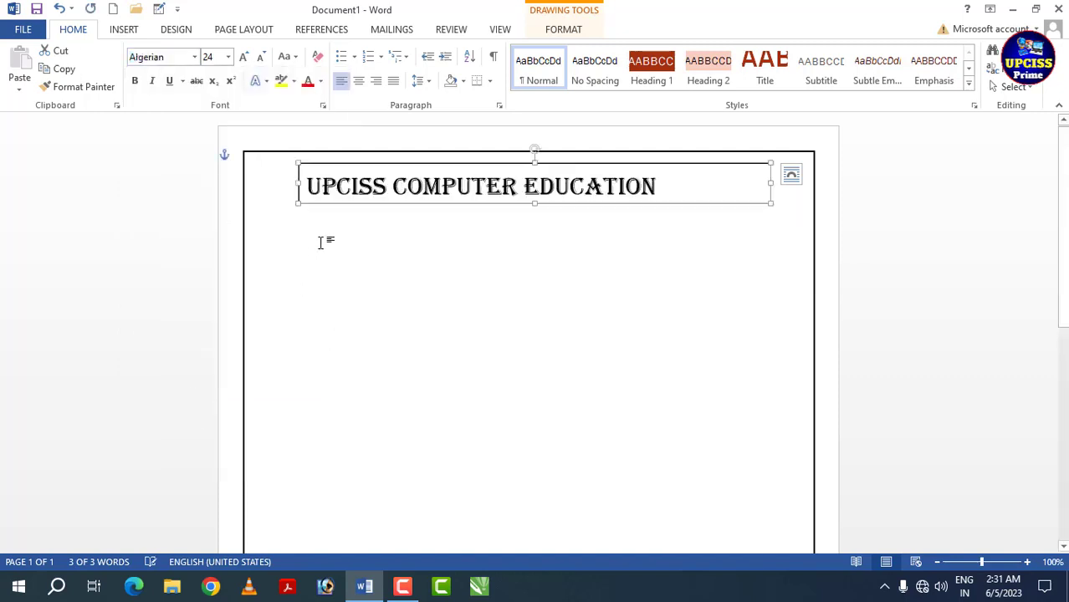
left_click_drag(333, 209, 366, 206)
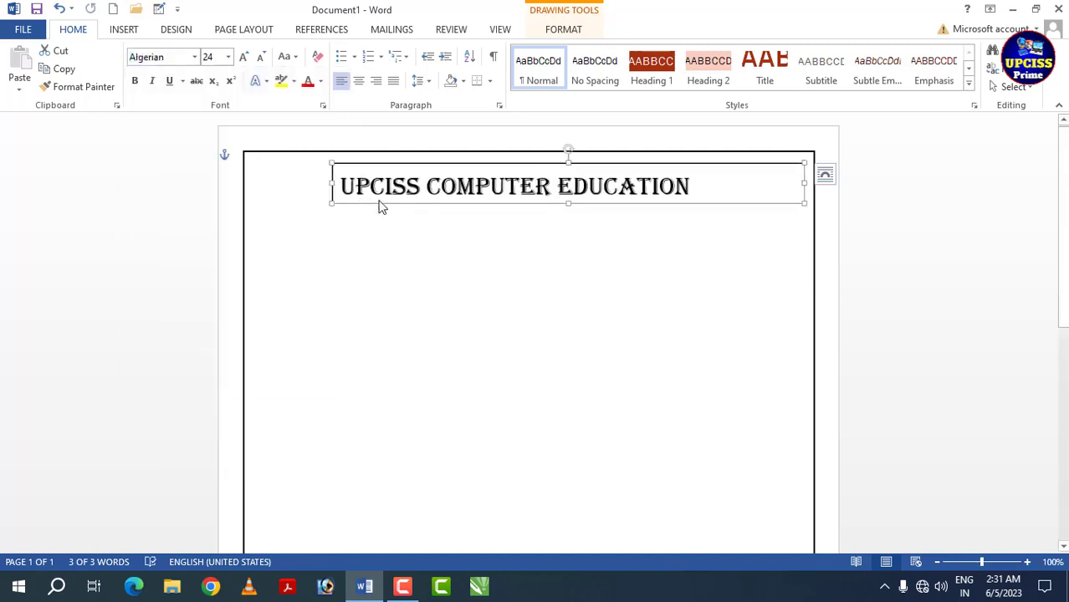
- Make the heading bold in standard dark blue and nudge its text box slightly to the right
left_click(135, 84)
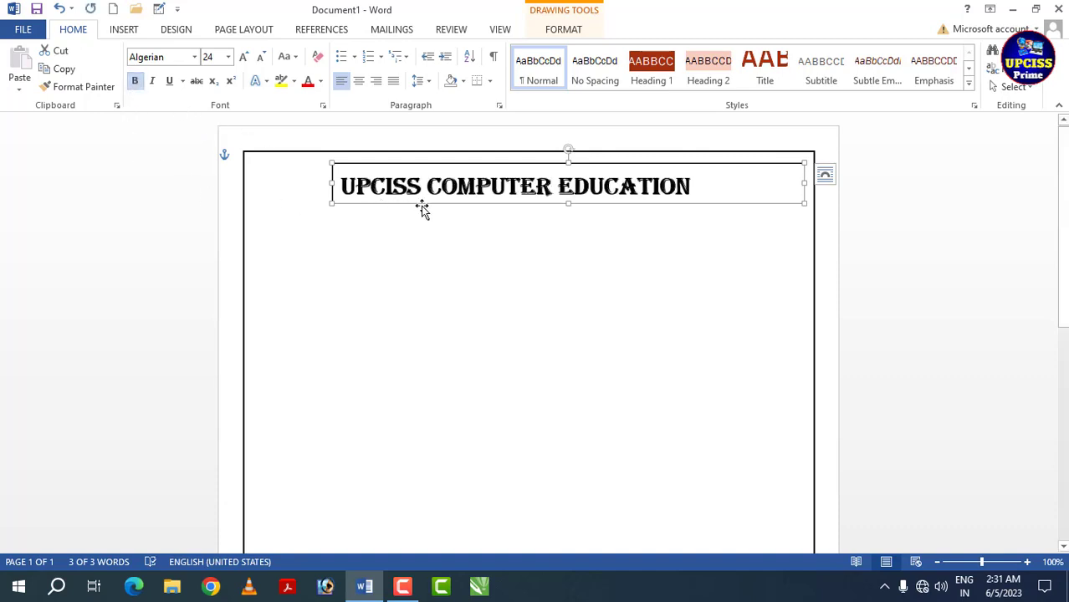
left_click(322, 81)
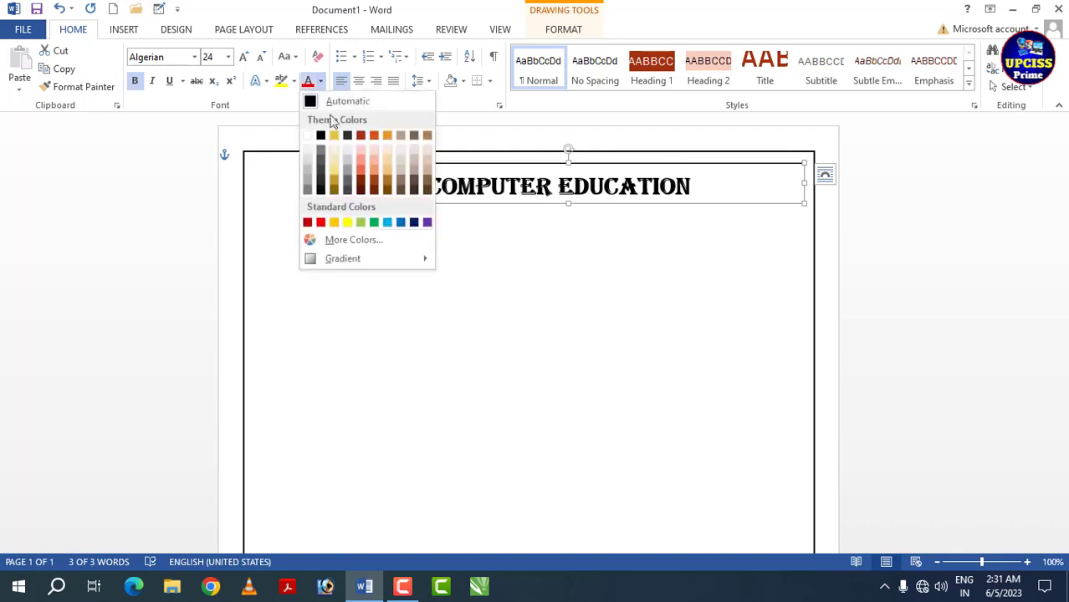
left_click(414, 223)
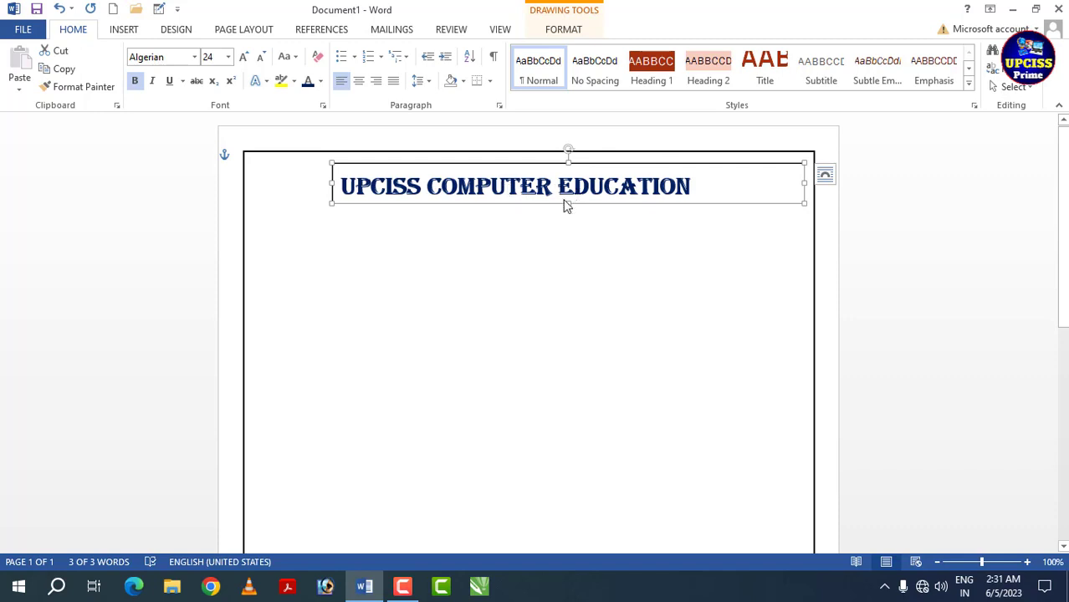
left_click_drag(534, 204, 538, 203)
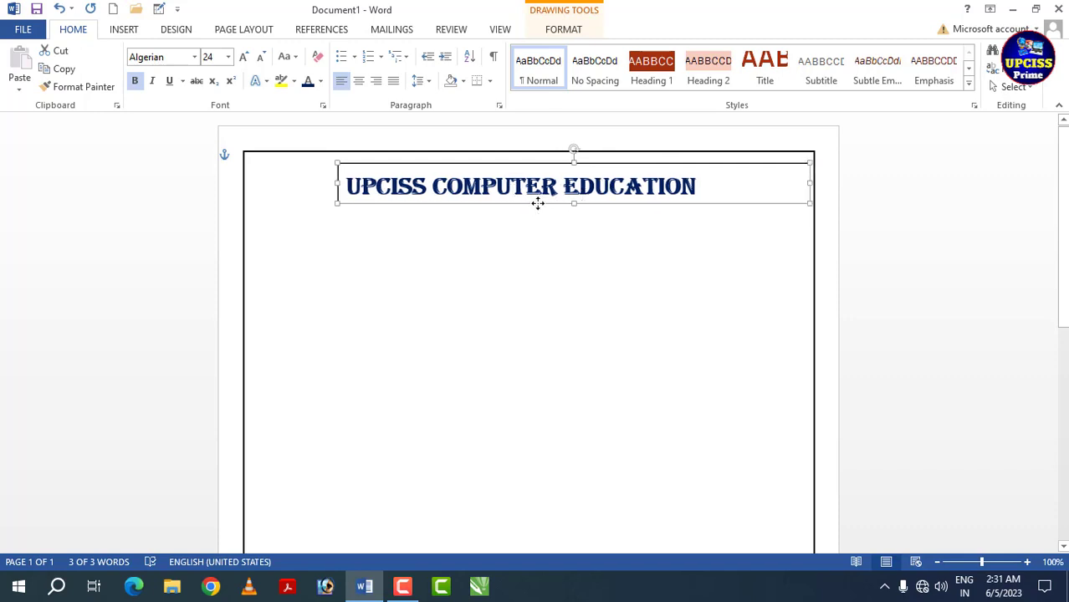
- Set the heading text box to No Outline and No Fill, leaving only its text on the page
left_click(562, 37)
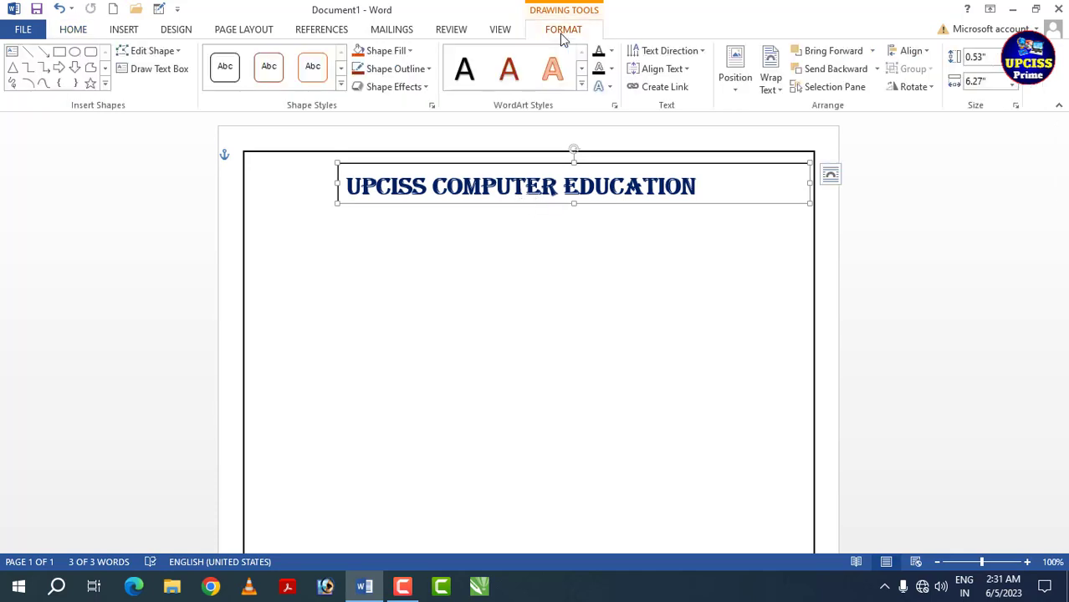
left_click(428, 70)
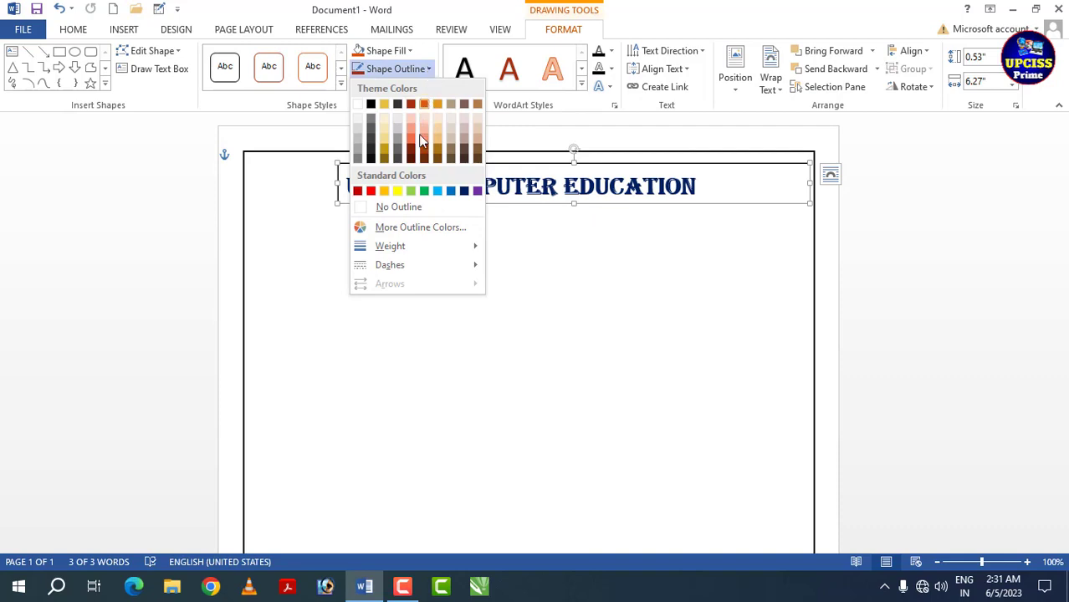
left_click(391, 207)
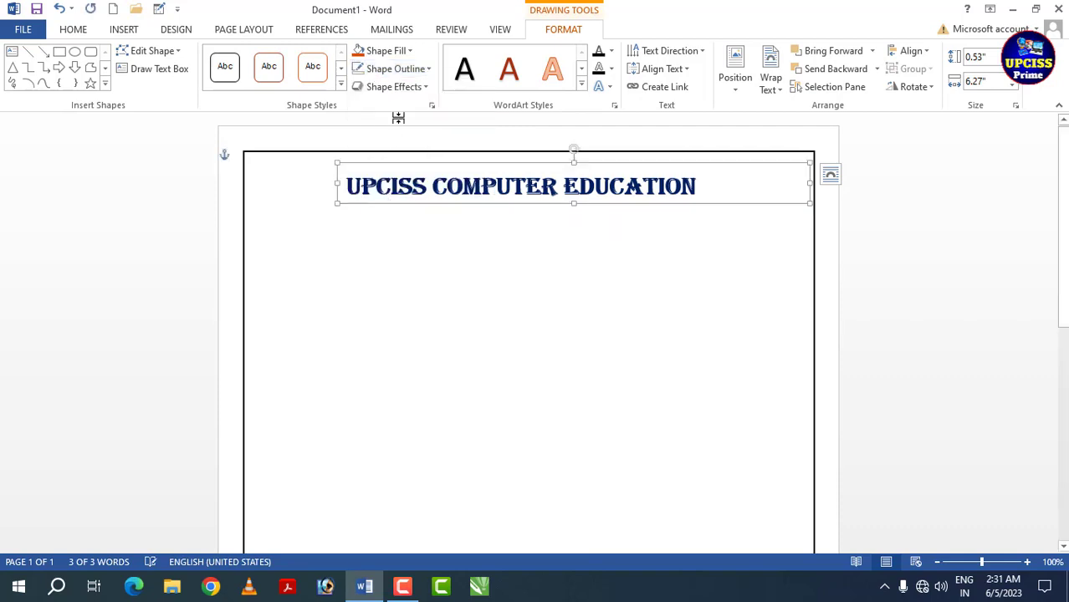
left_click(409, 50)
left_click(401, 194)
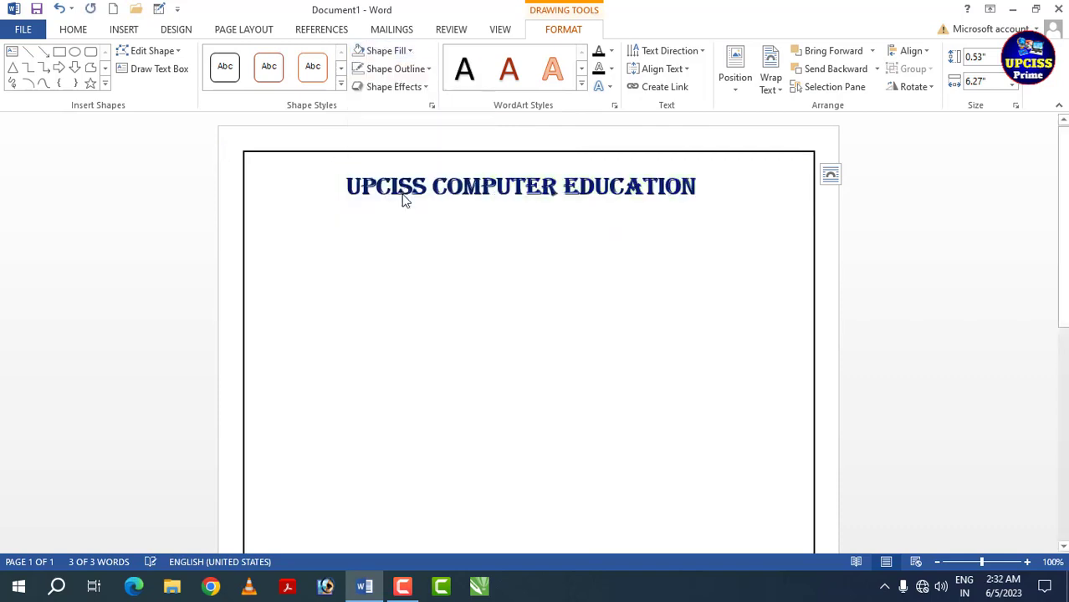
left_click(429, 249)
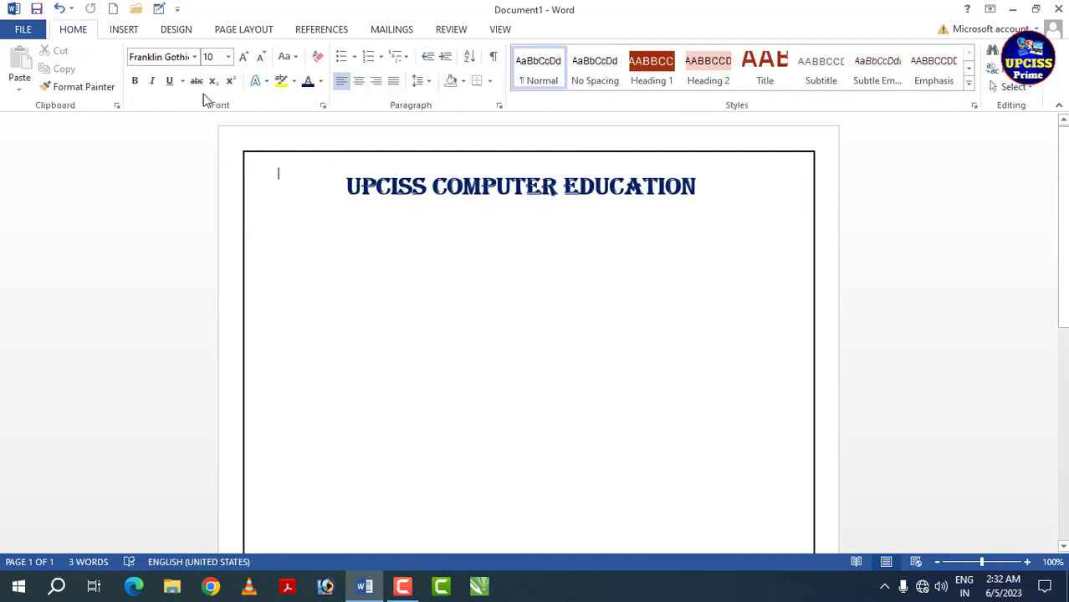
- Draw a circle about 0.69" in diameter to the left of the heading and nudge it slightly right
left_click(123, 31)
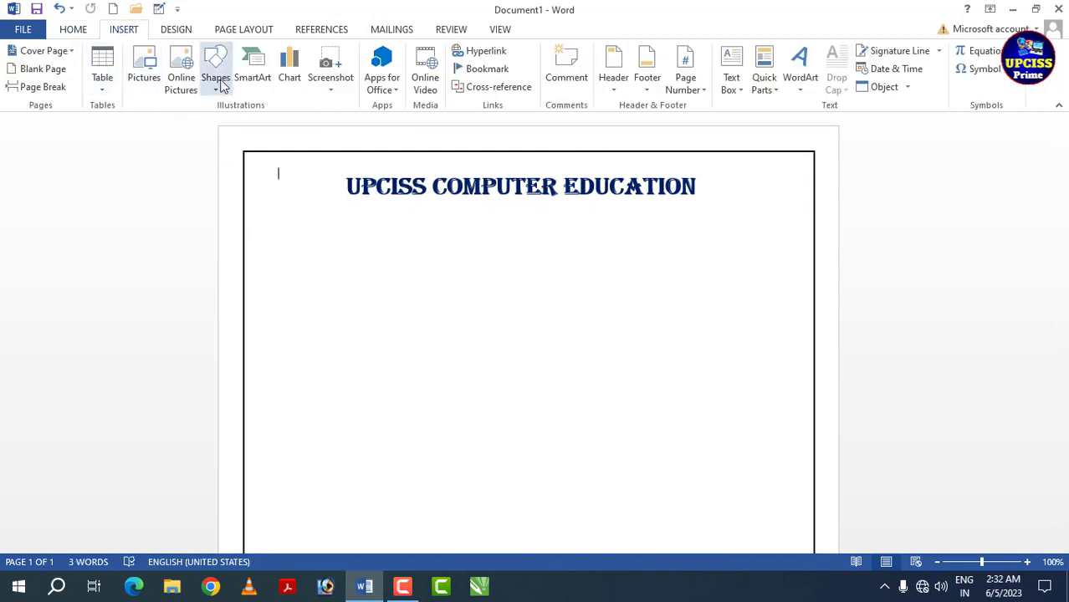
left_click(216, 79)
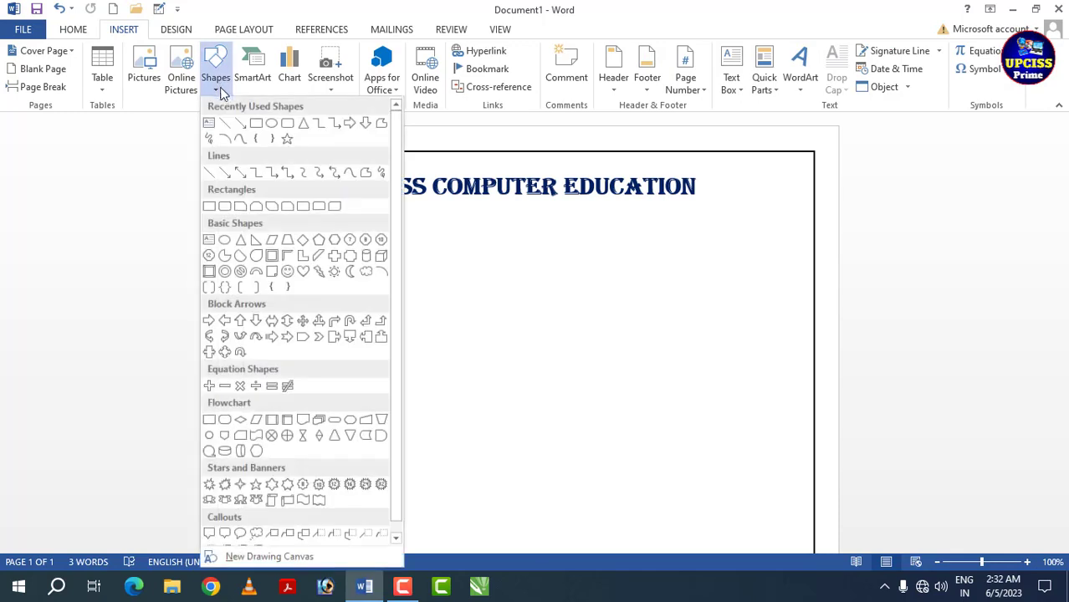
left_click(272, 123)
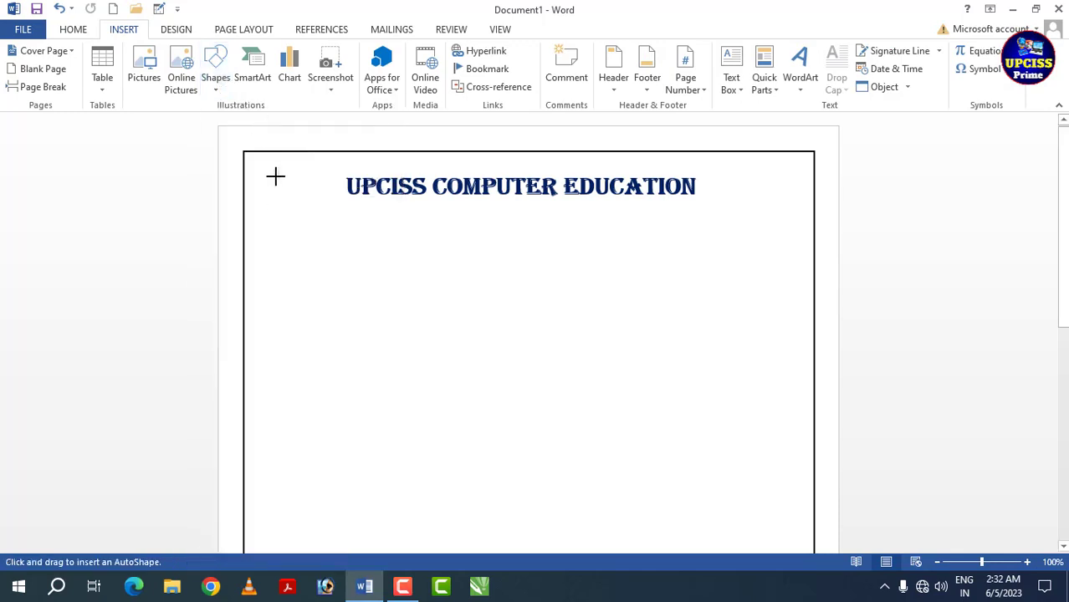
mouse_move(278, 173)
left_mouse_down()
mouse_move(325, 224)
mouse_move(303, 194)
left_mouse_up()
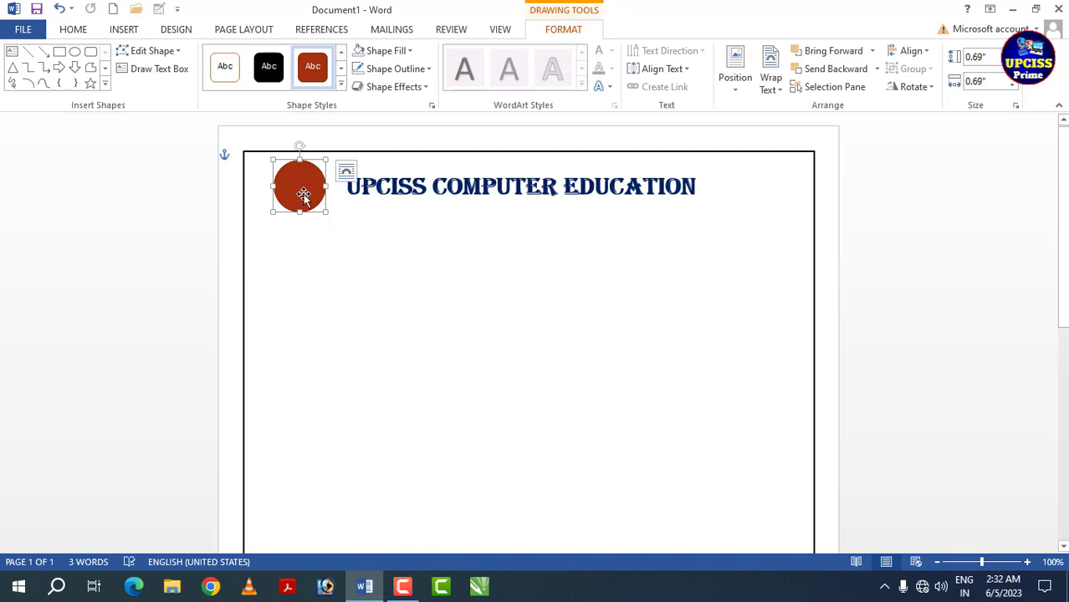
key("Right")
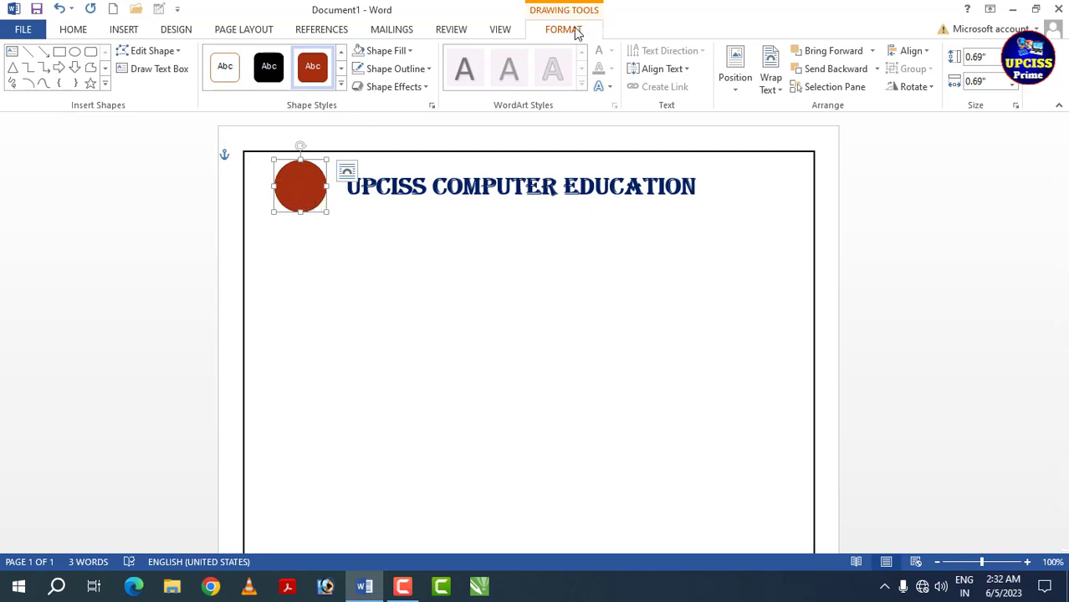
- Fill the circle with the round UPCISS Prime logo picture from the "youtube thambnial" folder and set it to No Outline
left_click(410, 51)
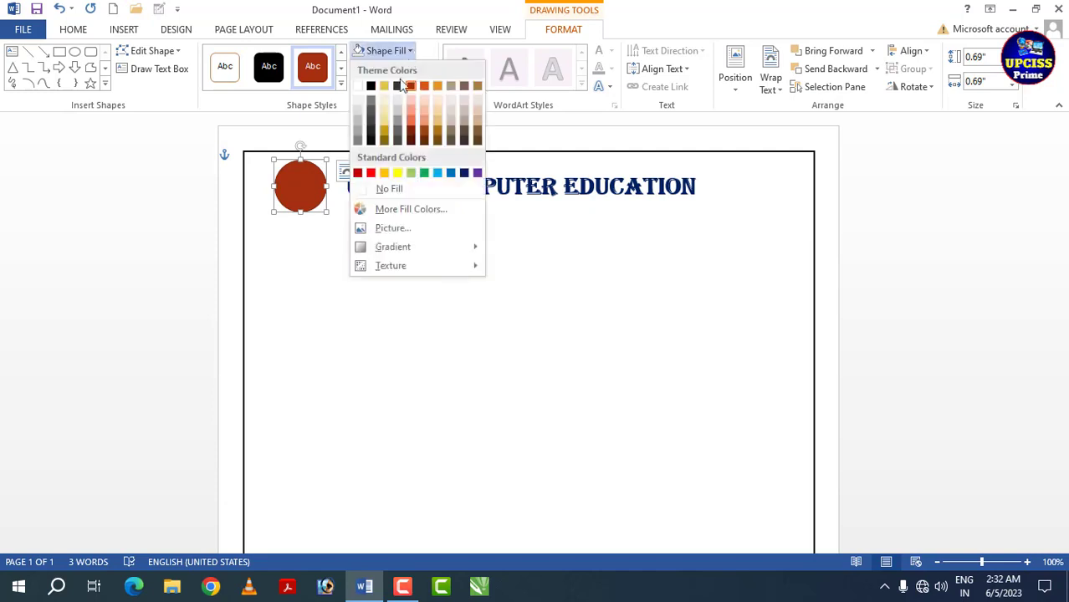
left_click(386, 229)
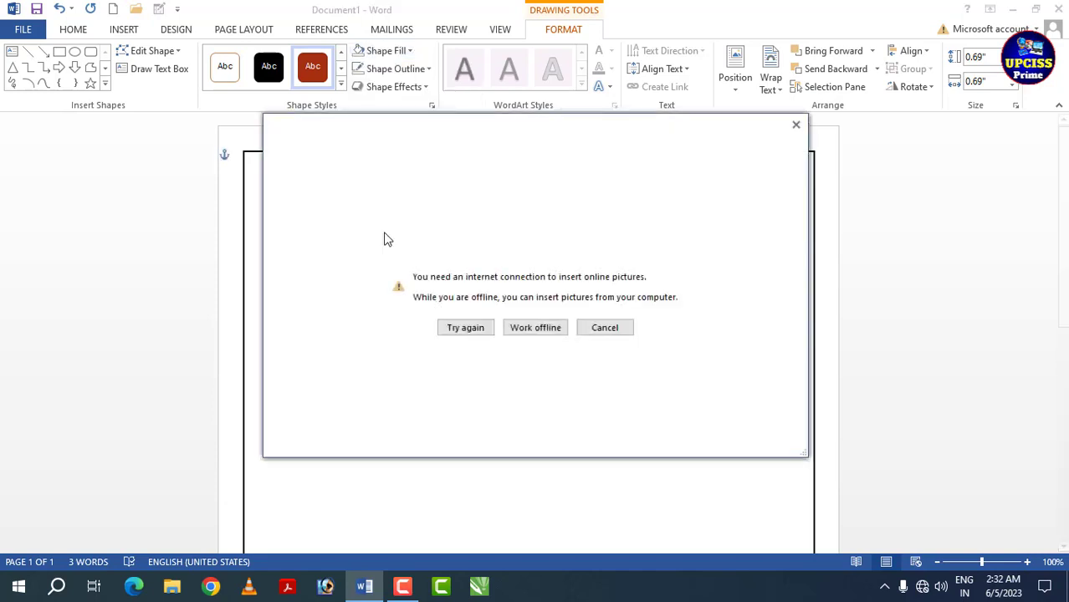
left_click(522, 331)
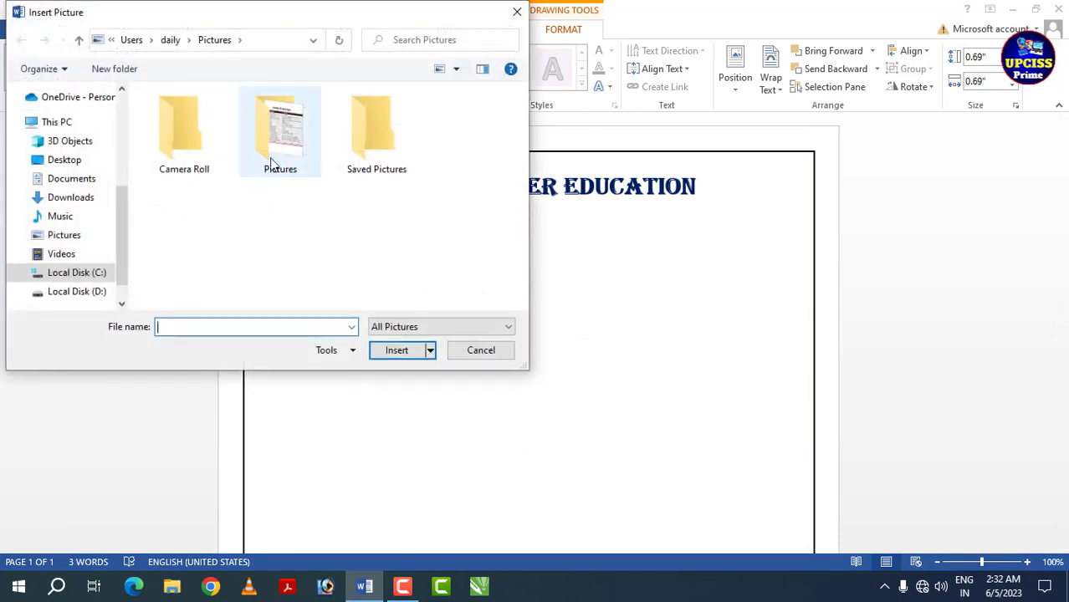
double_click(289, 159)
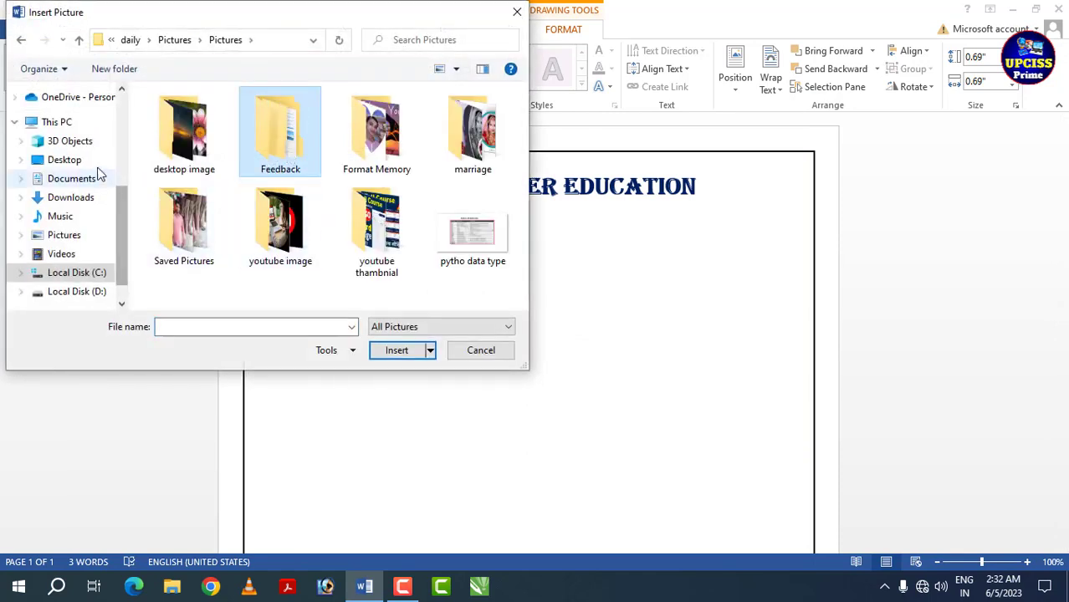
double_click(387, 230)
scroll(377, 230, "down", 5)
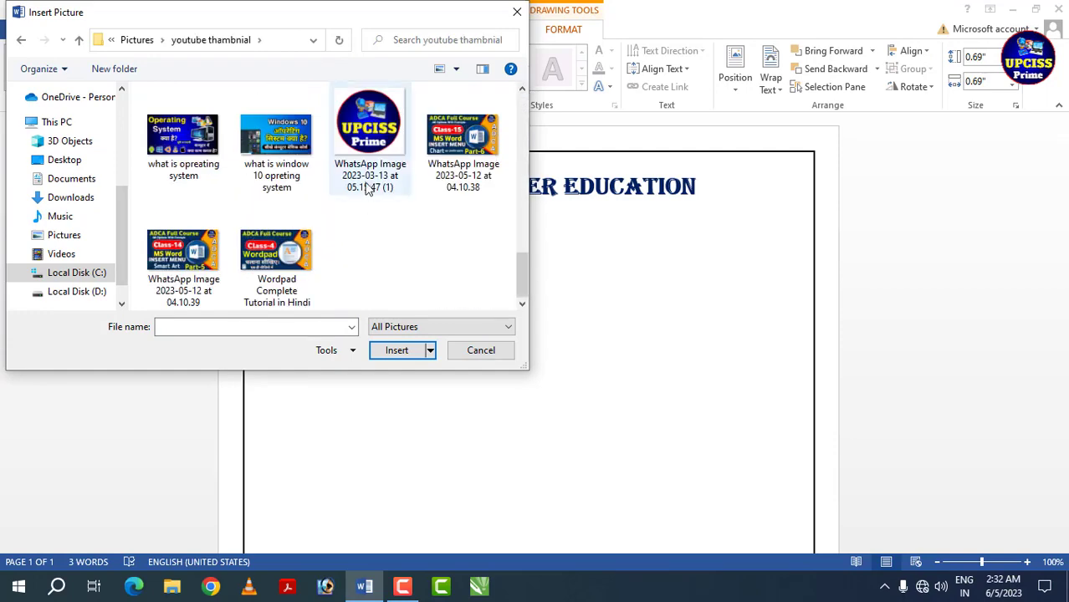
left_click(369, 189)
left_click(400, 351)
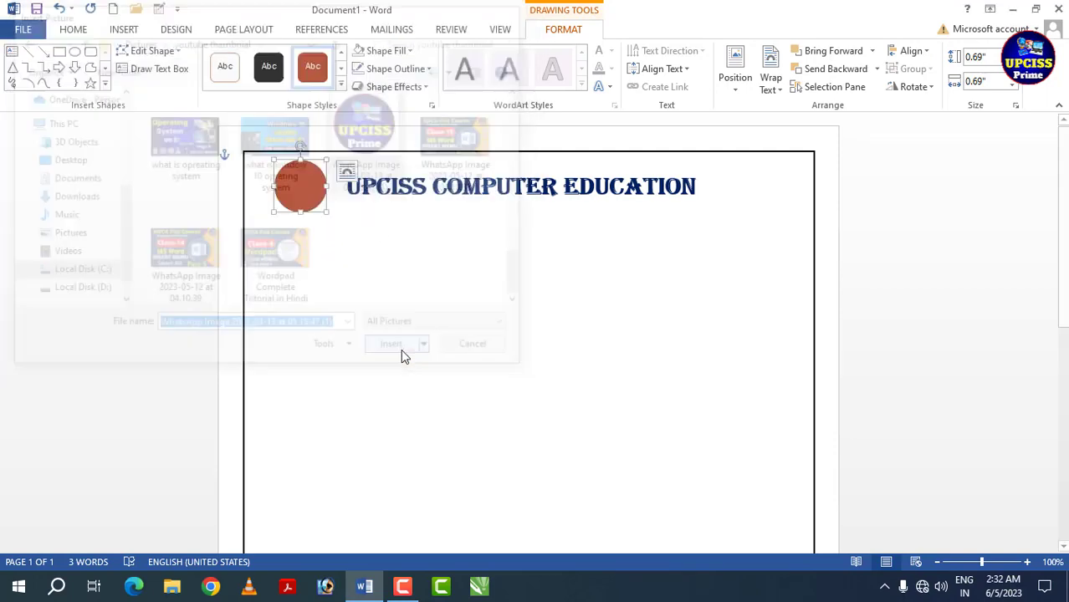
left_click(426, 69)
left_click(396, 208)
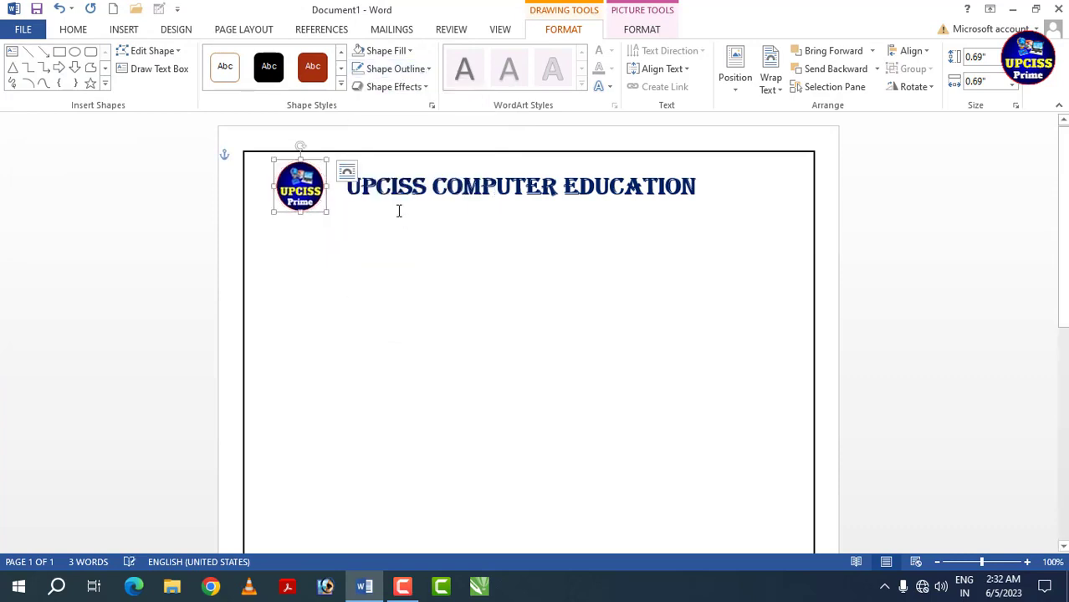
- Move the circular logo slightly closer to the heading and place a level copy of it after the word EDUCATION
left_click_drag(309, 191, 311, 193)
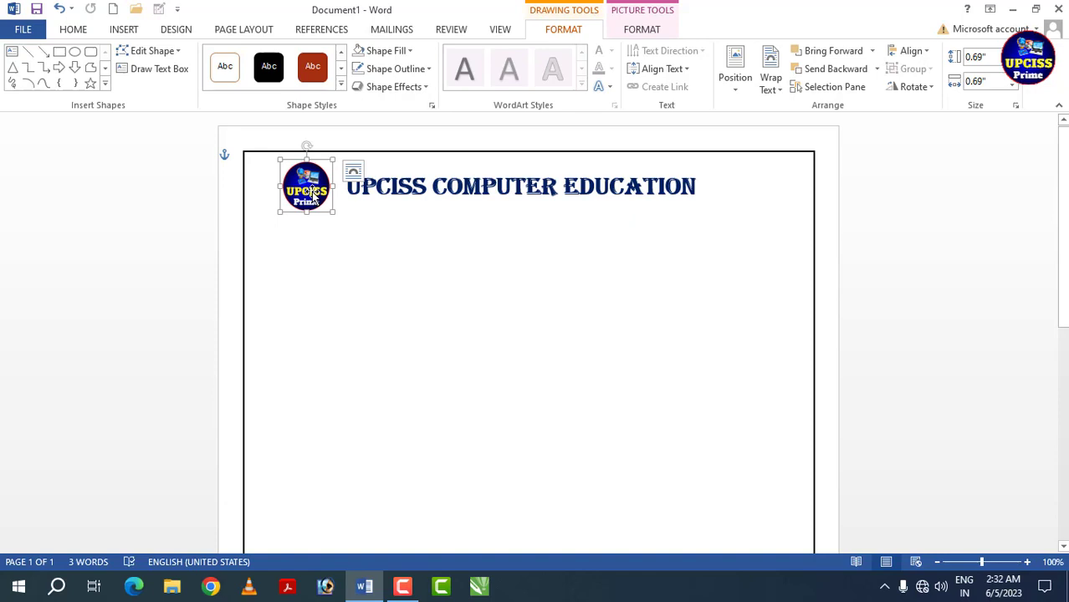
left_click_drag(311, 192, 721, 188)
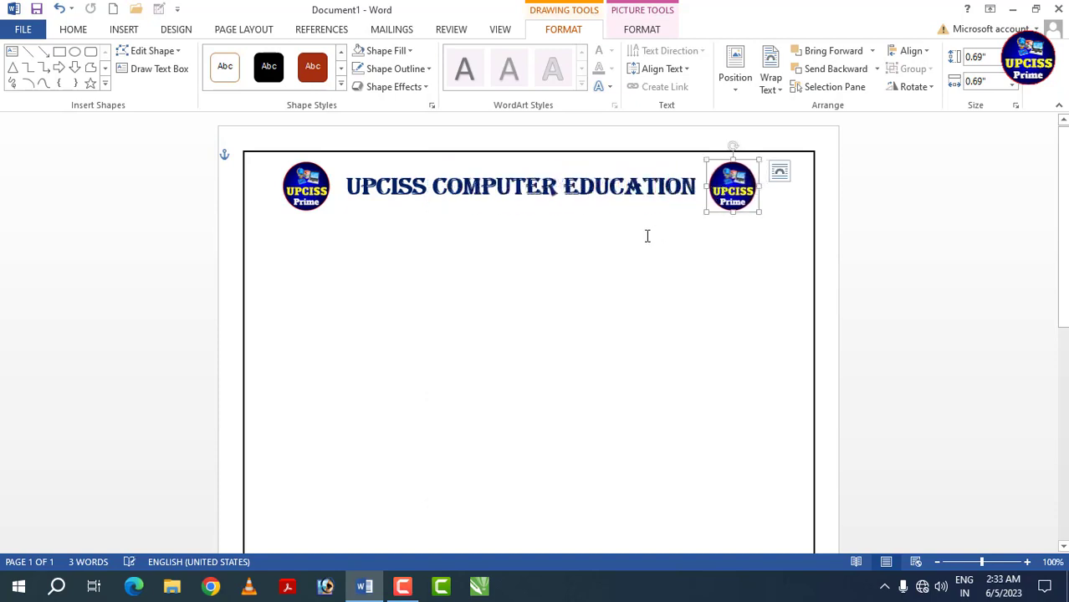
left_click(482, 248)
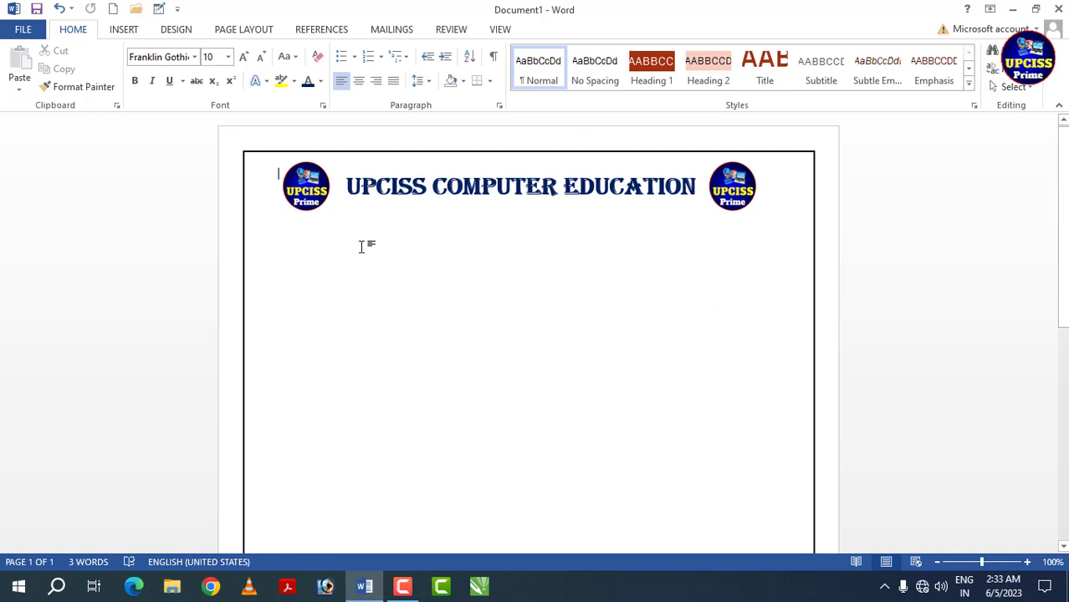
- Draw a text box about 0.38" high and 4.46" wide below the heading and enter STUDENT ADMISSION FORM in it
left_click(123, 30)
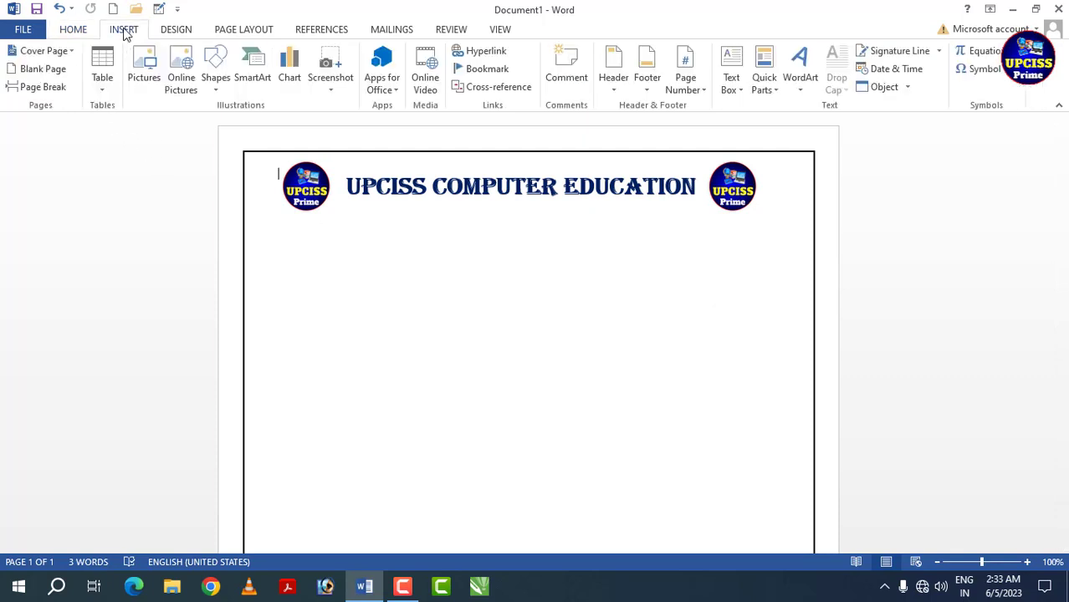
left_click(728, 89)
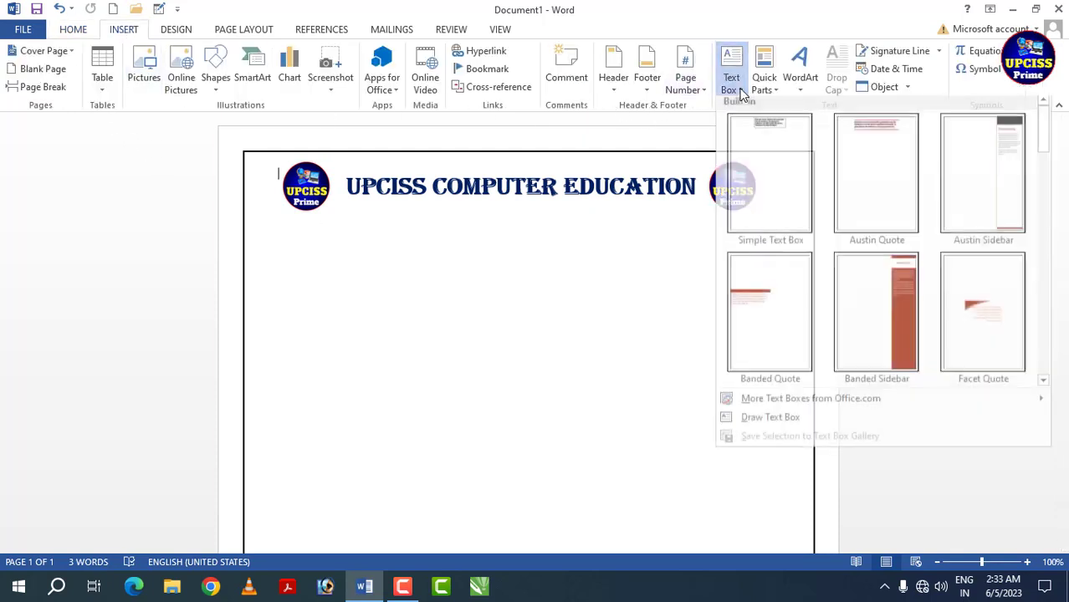
left_click(778, 424)
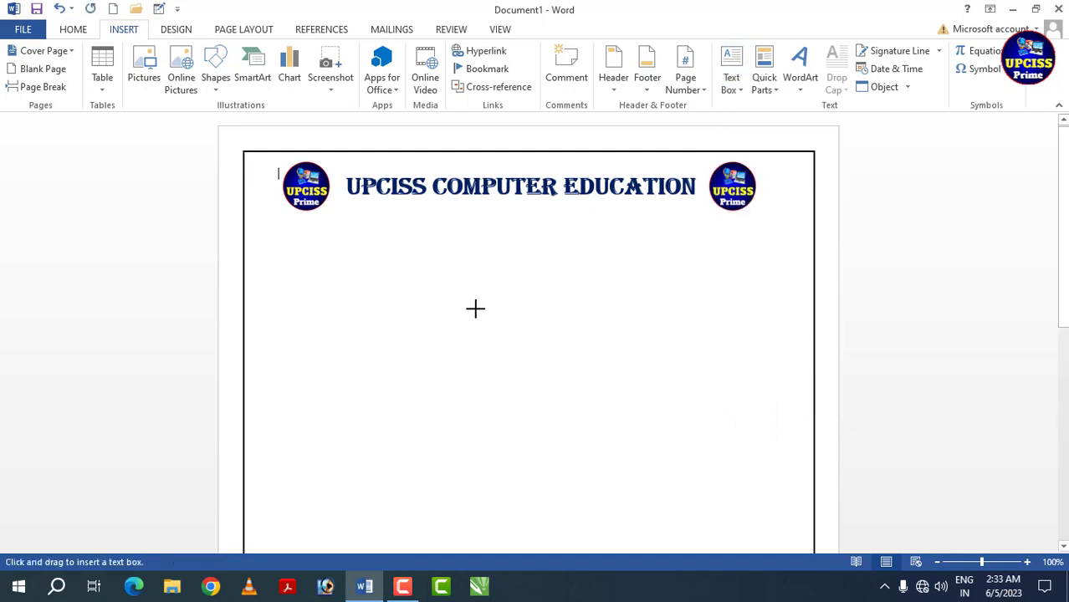
mouse_move(360, 208)
left_mouse_down()
mouse_move(372, 221)
mouse_move(695, 236)
left_mouse_up()
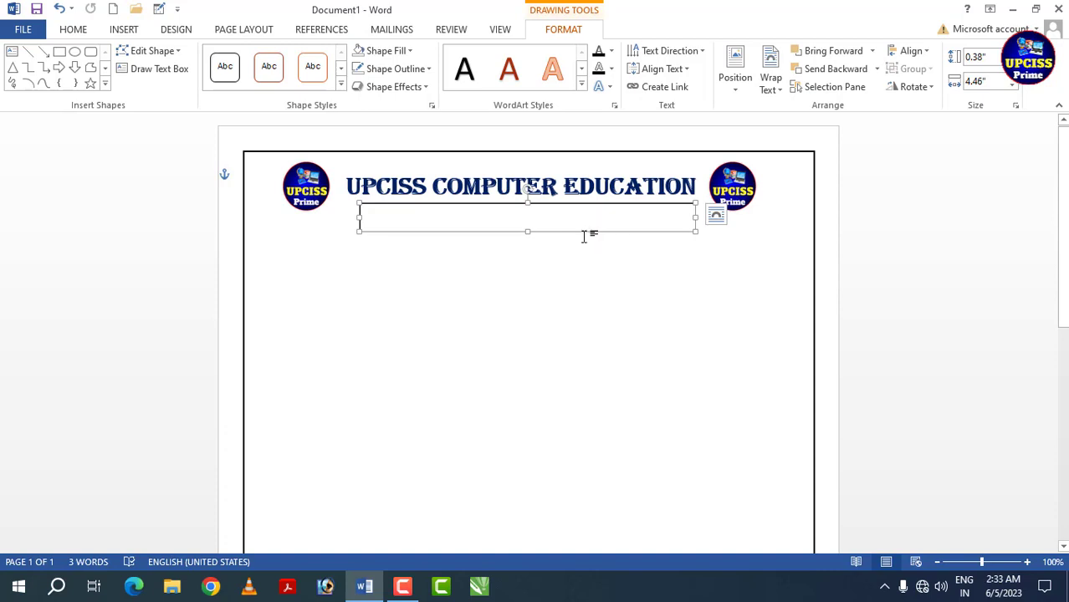
type("s")
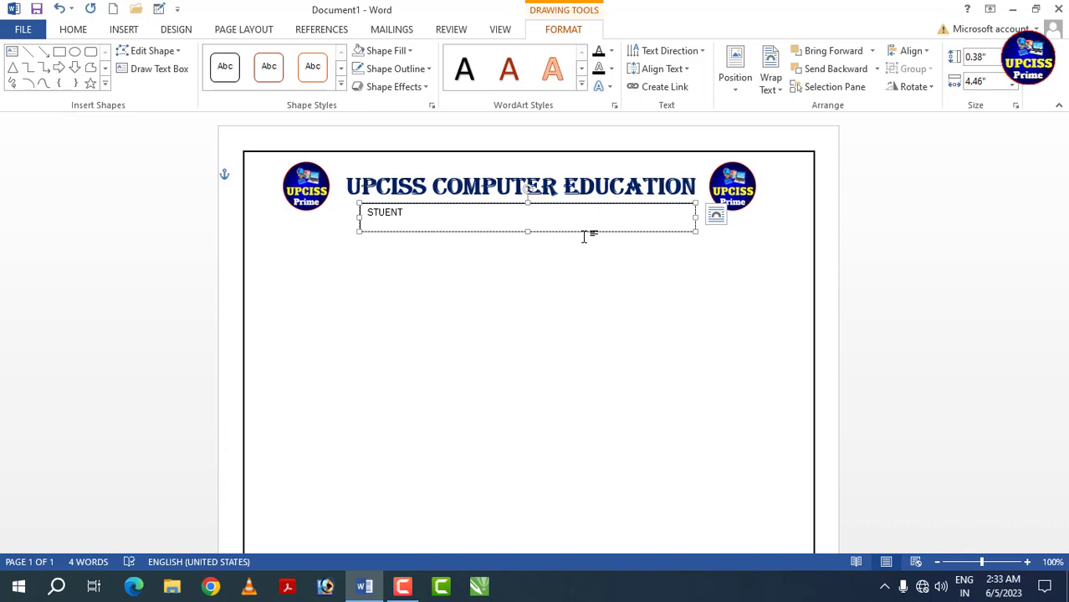
type("TUDENT ADMISSION FORM")
- Set the STUDENT ADMISSION FORM text box to No Fill and No Outline
left_click(490, 233)
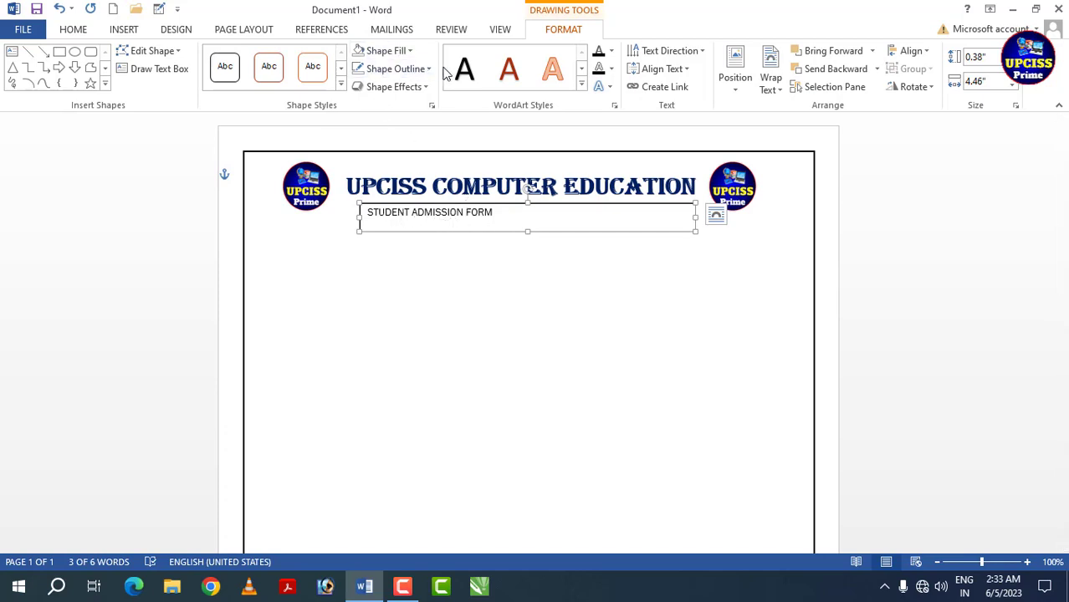
left_click(387, 69)
left_click(399, 207)
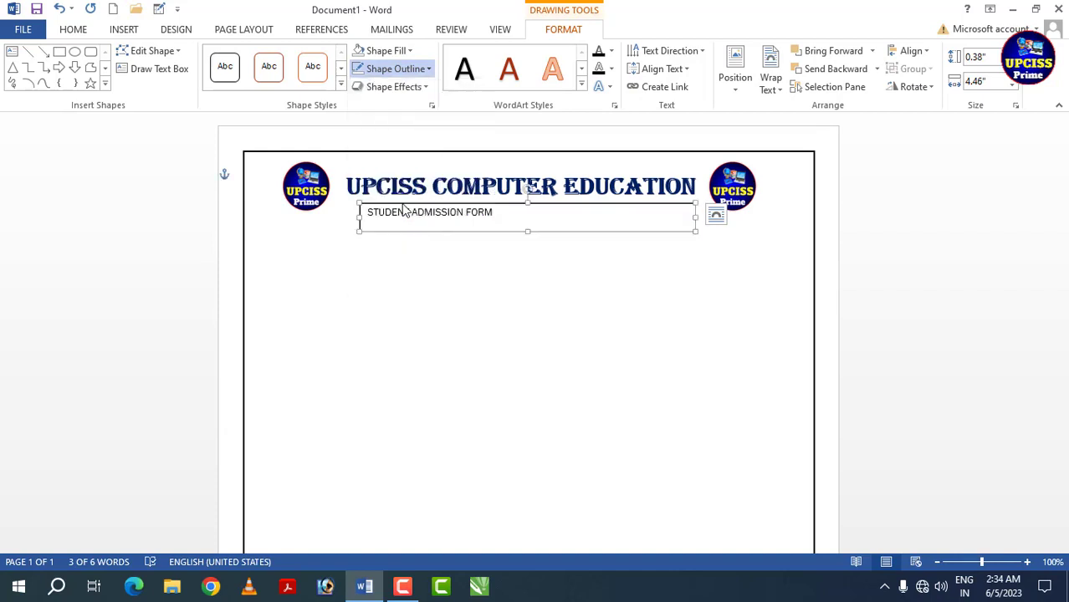
left_click(410, 51)
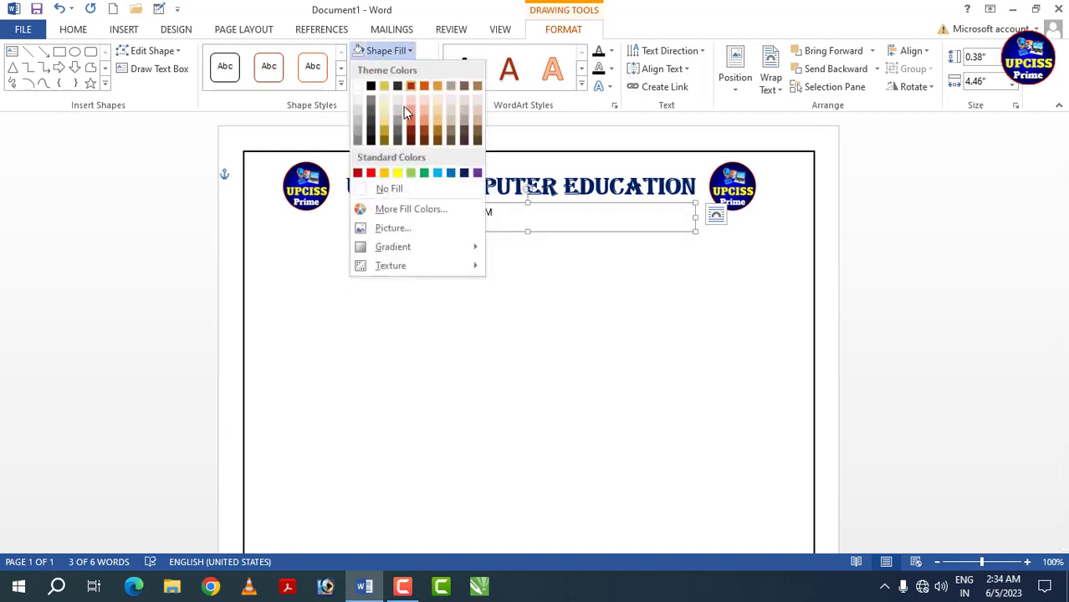
left_click(381, 189)
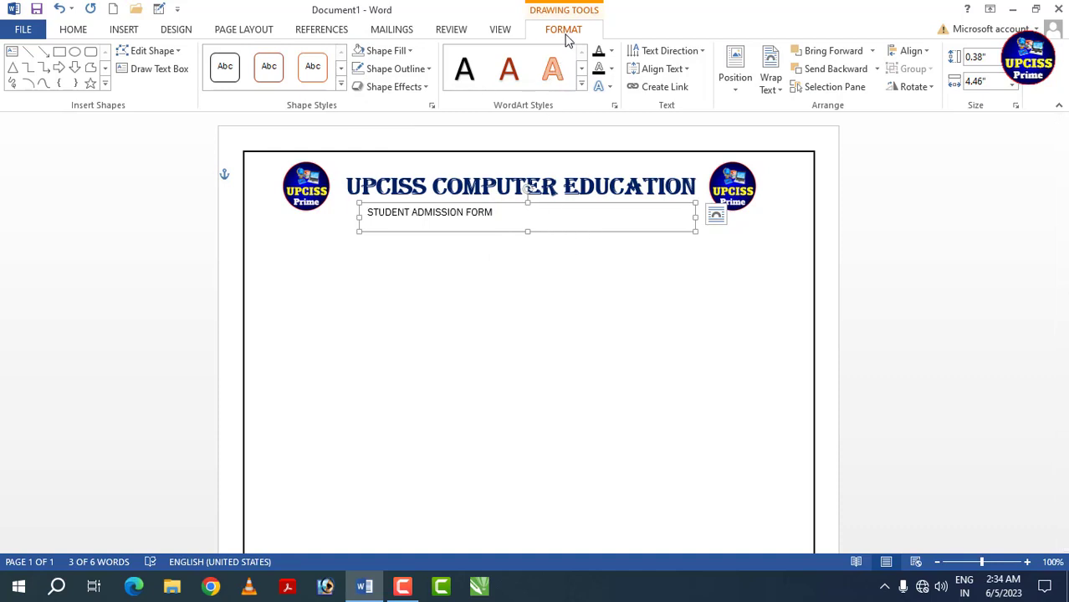
left_click(411, 55)
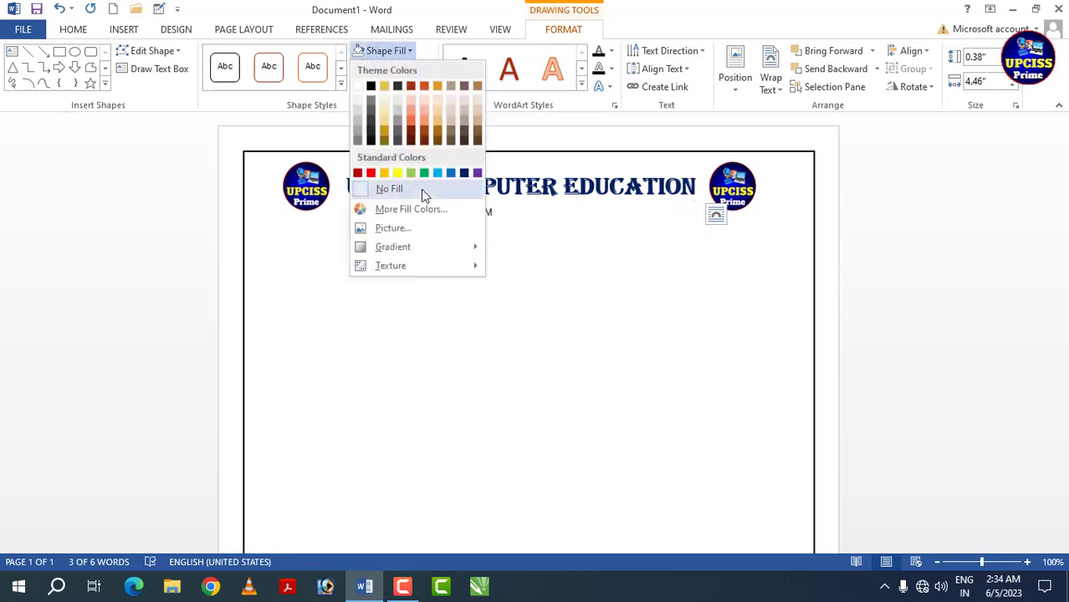
left_click(421, 189)
left_click(429, 70)
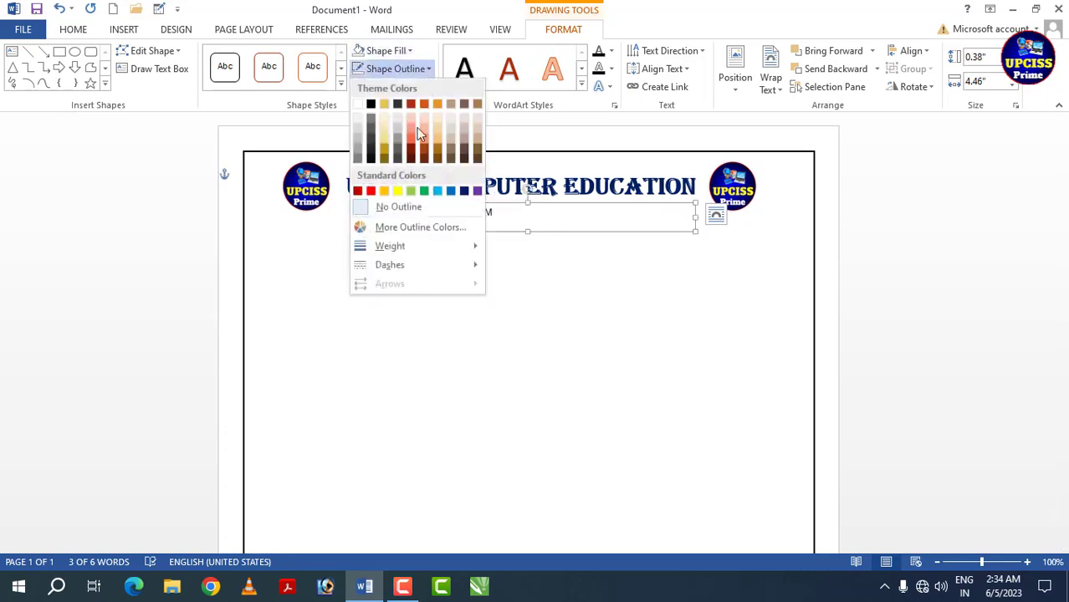
left_click(410, 207)
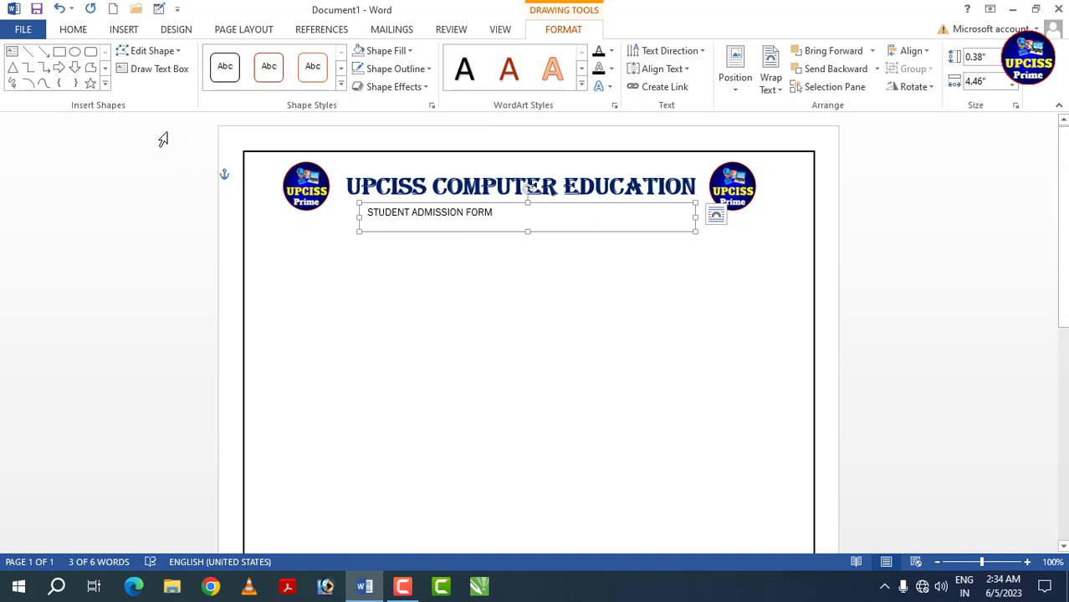
- Increase the font size of the STUDENT ADMISSION FORM subtitle to 20
left_click(77, 30)
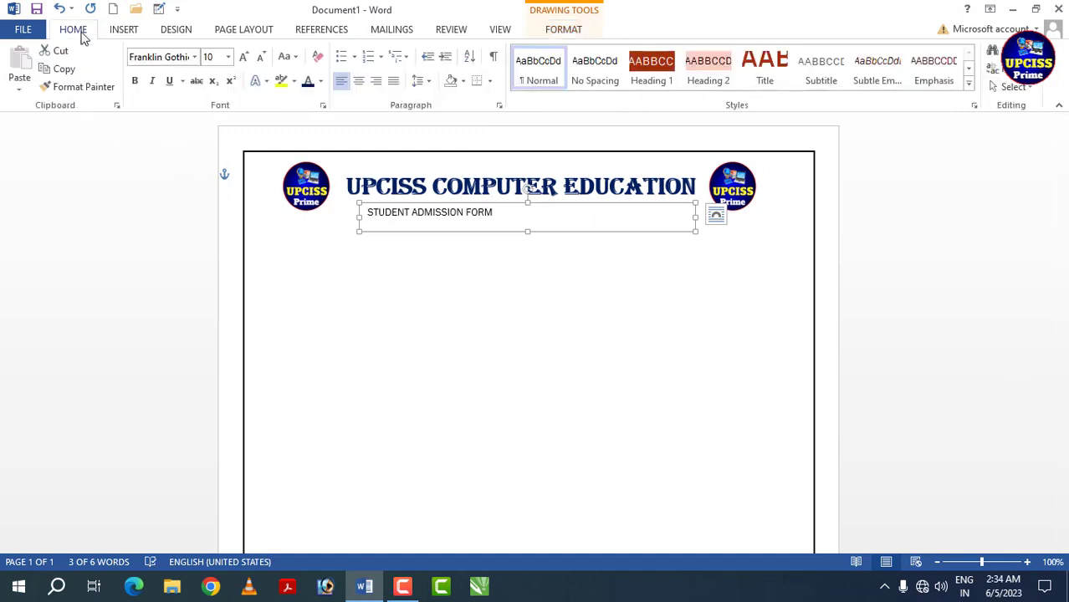
left_click(243, 56)
left_click(243, 56)
left_click(244, 56)
left_click(243, 56)
left_click(243, 56)
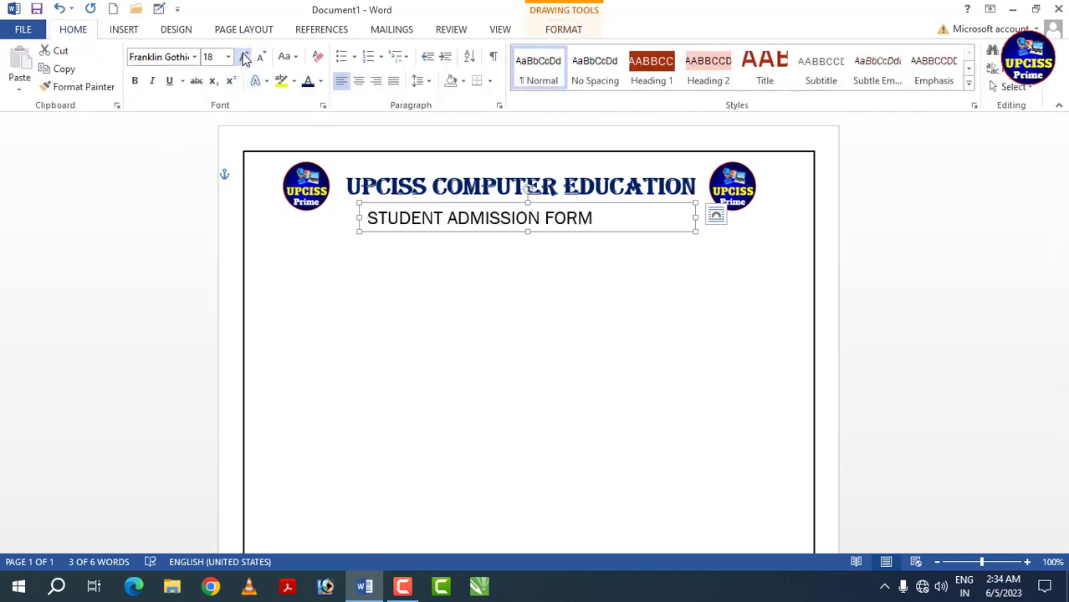
left_click(245, 58)
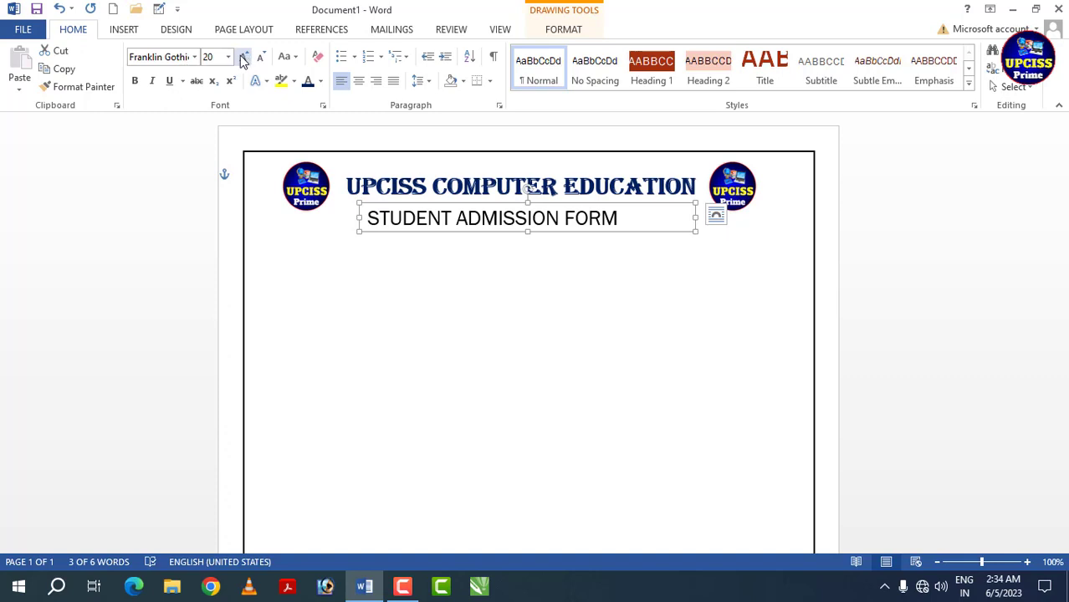
- Apply Arial Black to the subtitle and make its text box wider and taller so the whole line fits
left_click(194, 56)
left_click(213, 217)
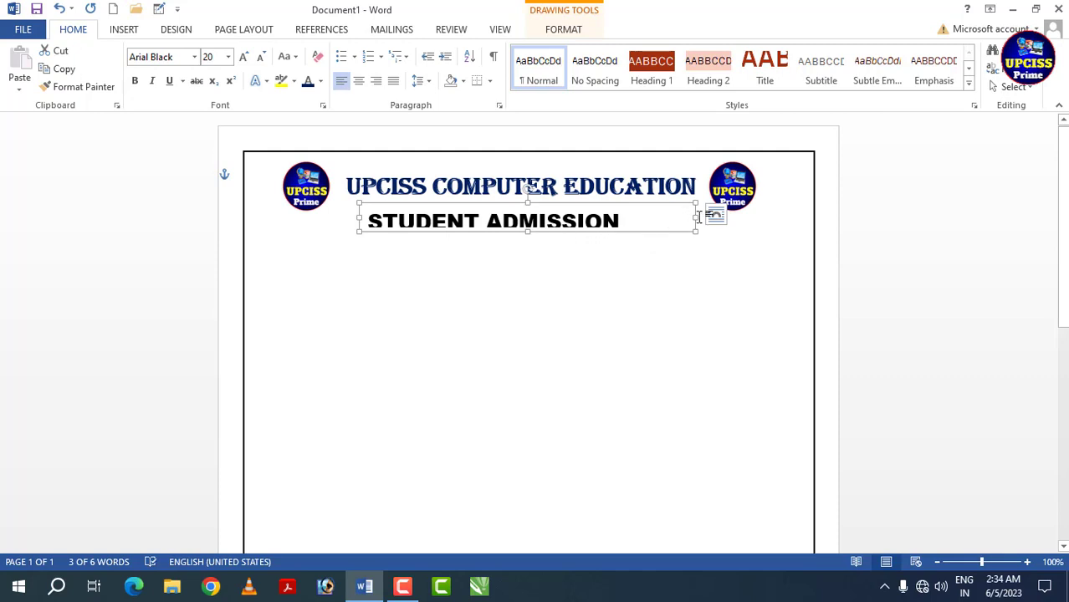
left_click_drag(695, 217, 728, 218)
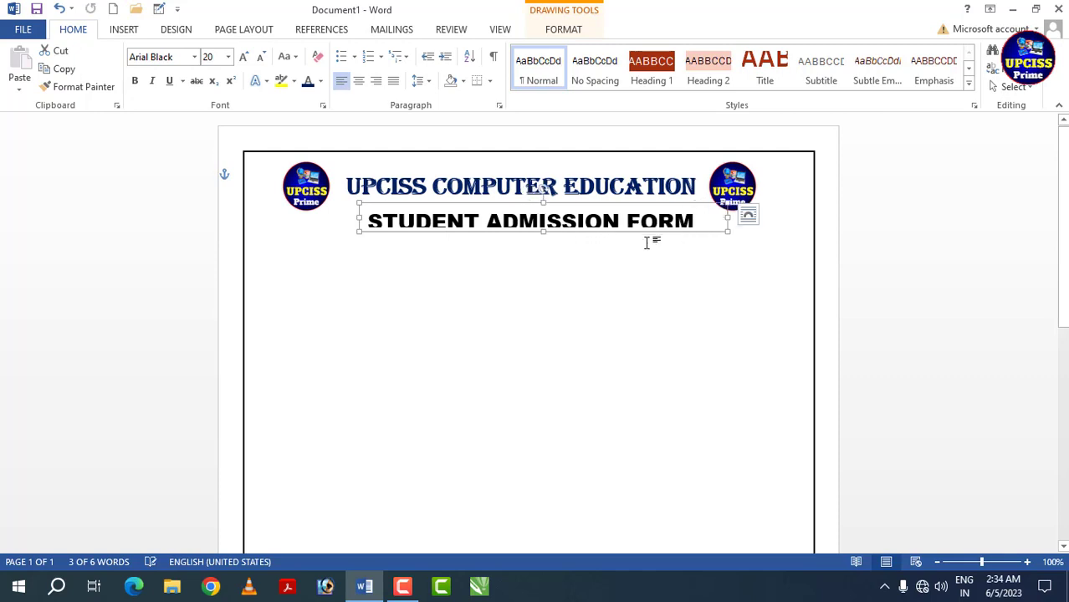
left_click_drag(544, 232, 561, 237)
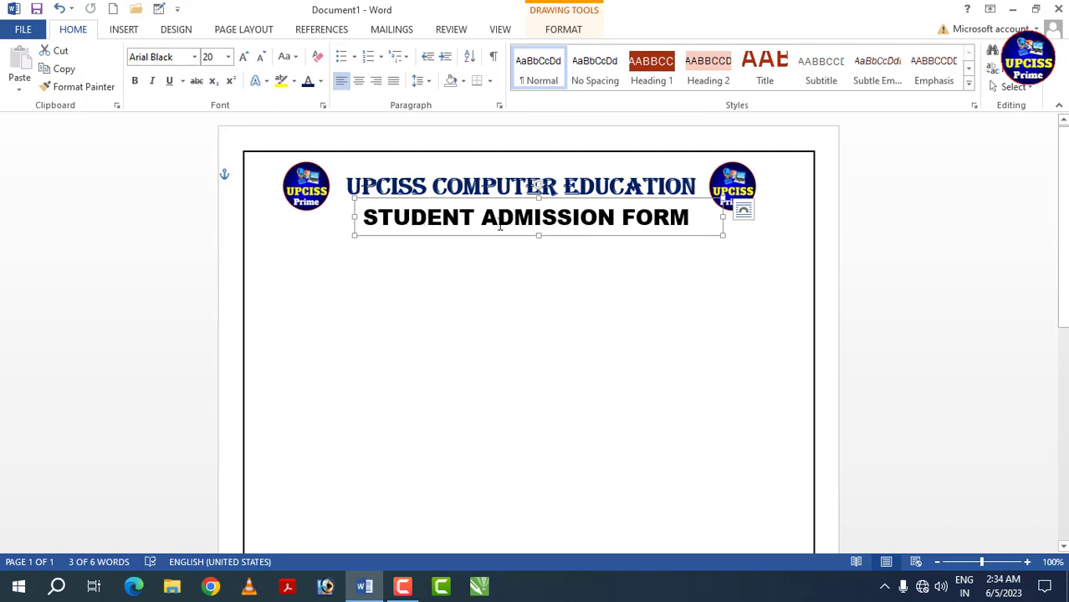
- Change the subtitle's font to Bookman Old Style and make it bold
left_click(194, 56)
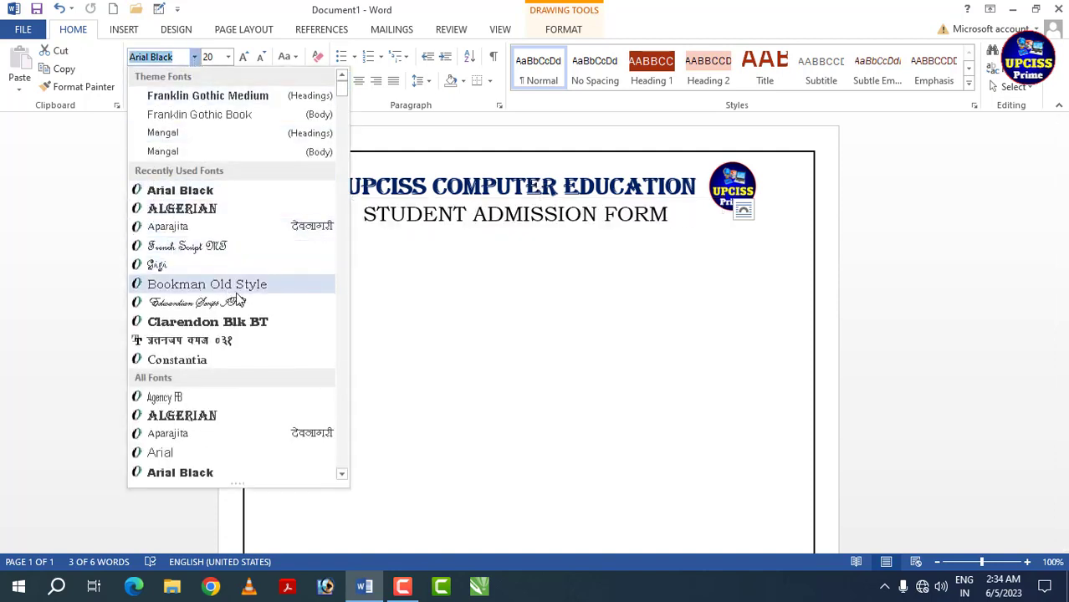
left_click(258, 285)
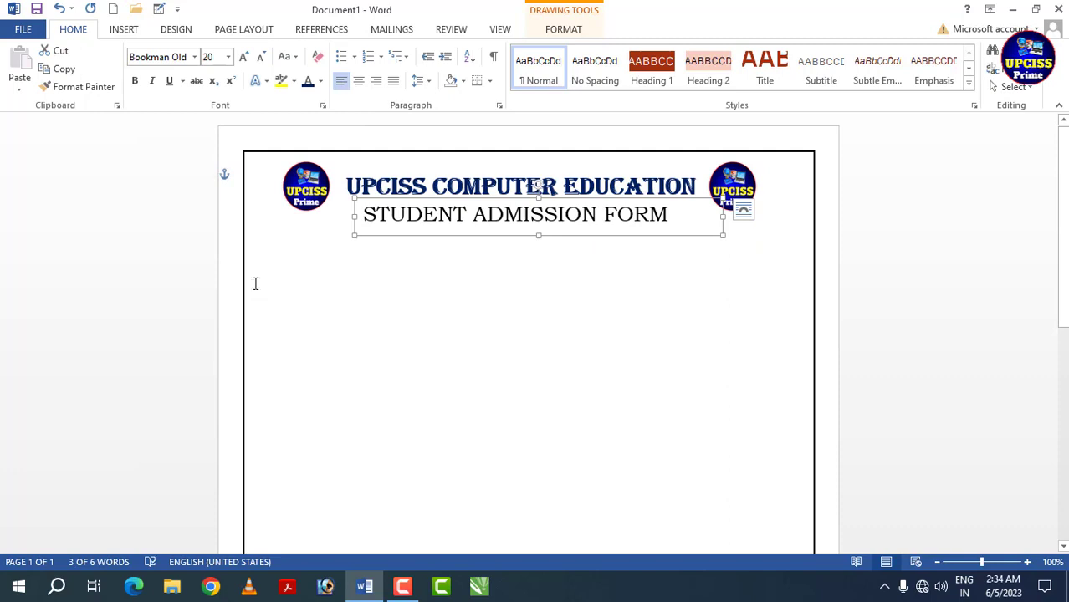
left_click(135, 81)
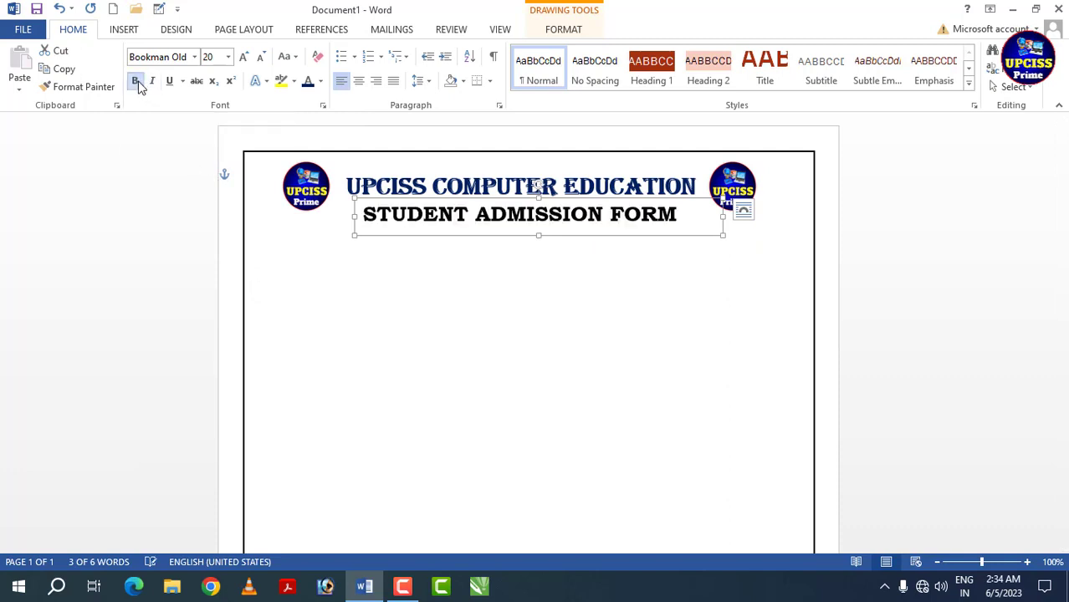
left_click(424, 241)
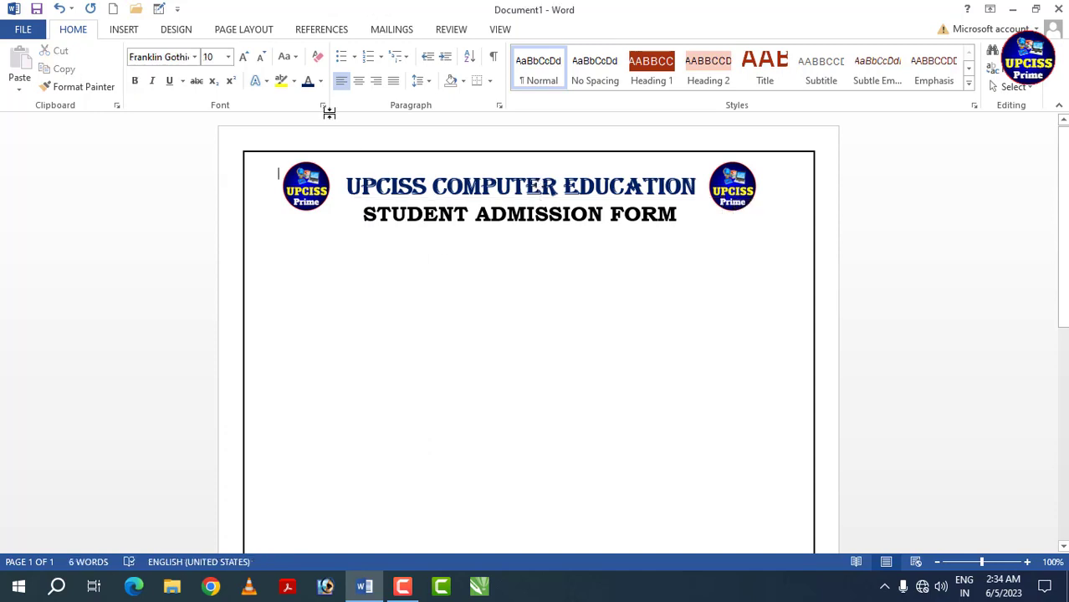
- Reduce the subtitle's font size to 18 and shift its text box slightly right and down to centre it under the heading
left_click(260, 57)
left_click(416, 236)
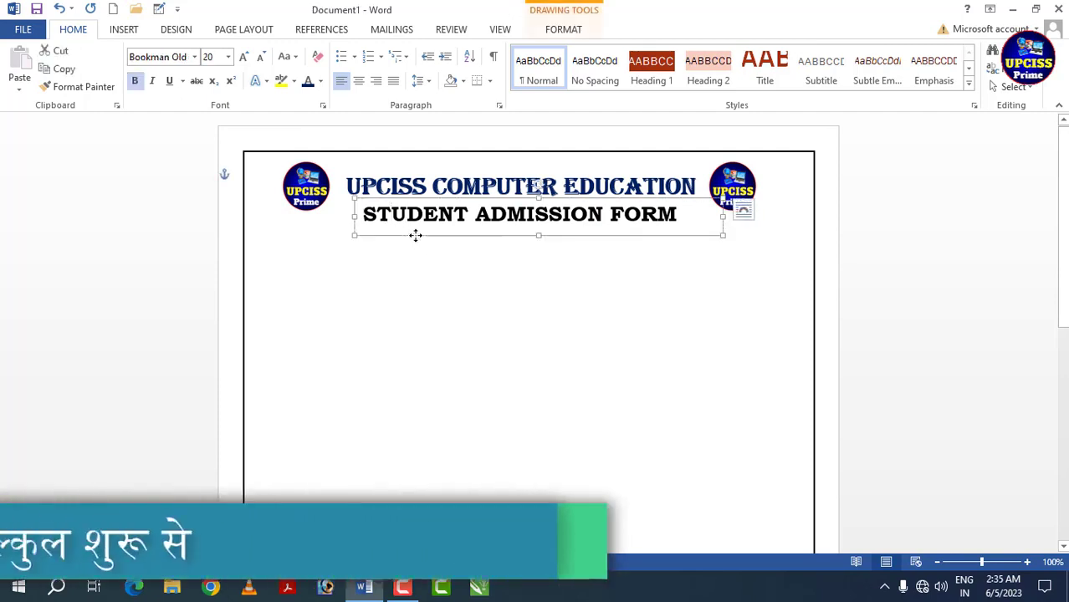
left_click(260, 58)
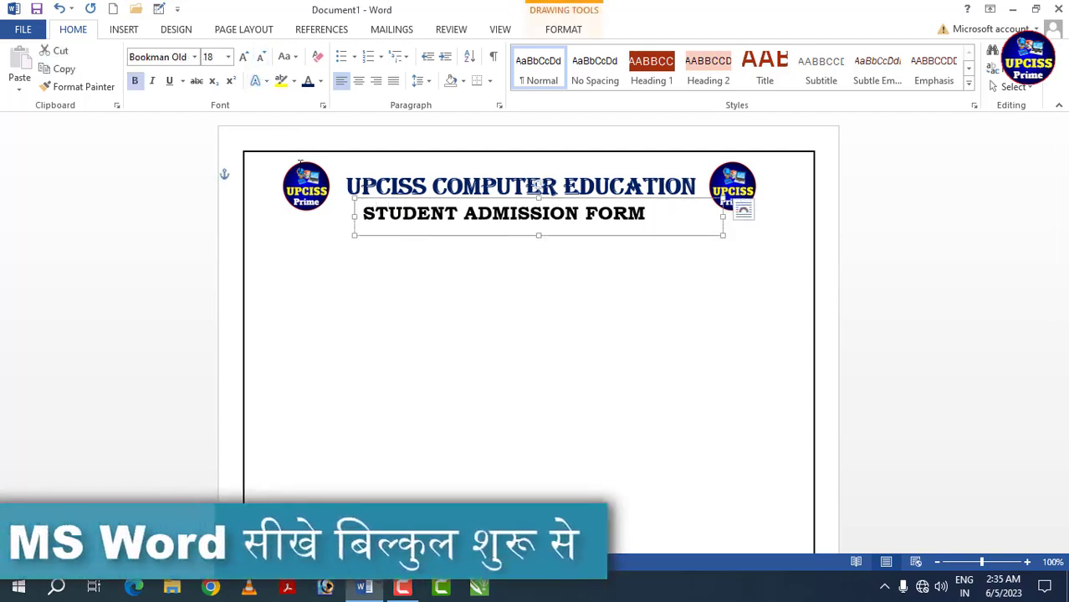
left_click_drag(421, 236, 429, 240)
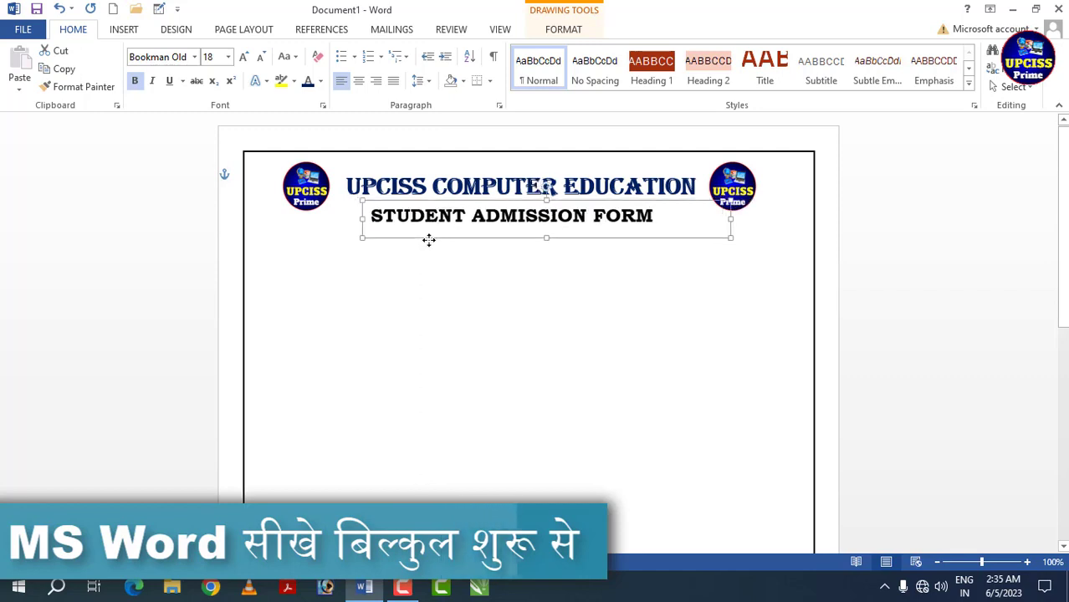
left_click(431, 286)
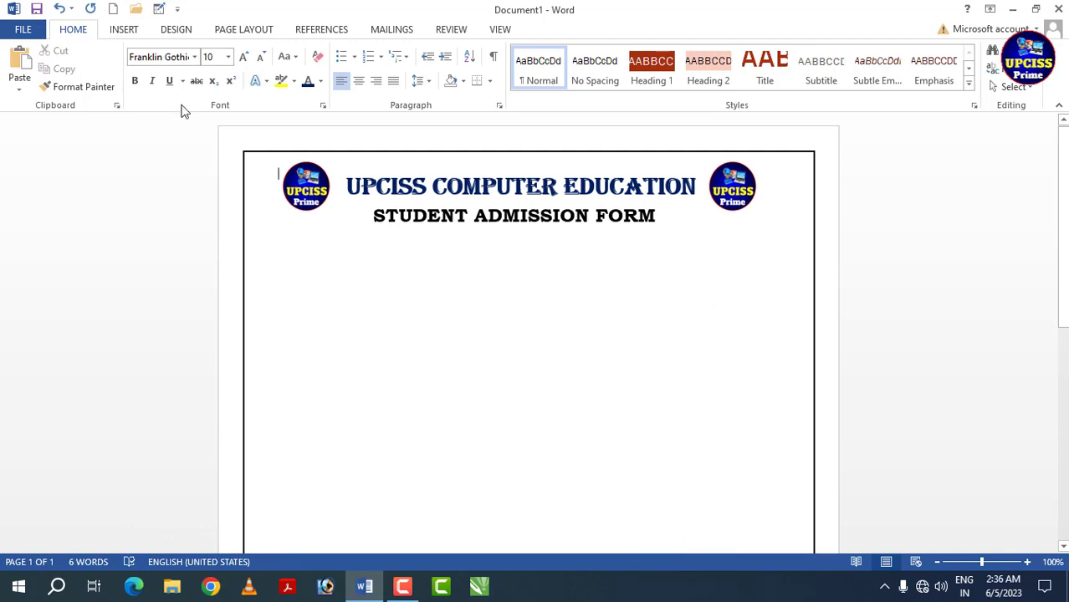
- Draw a text box about 0.34" high and 5.81" wide below the subtitle and paste the institute's address line into it
left_click(124, 31)
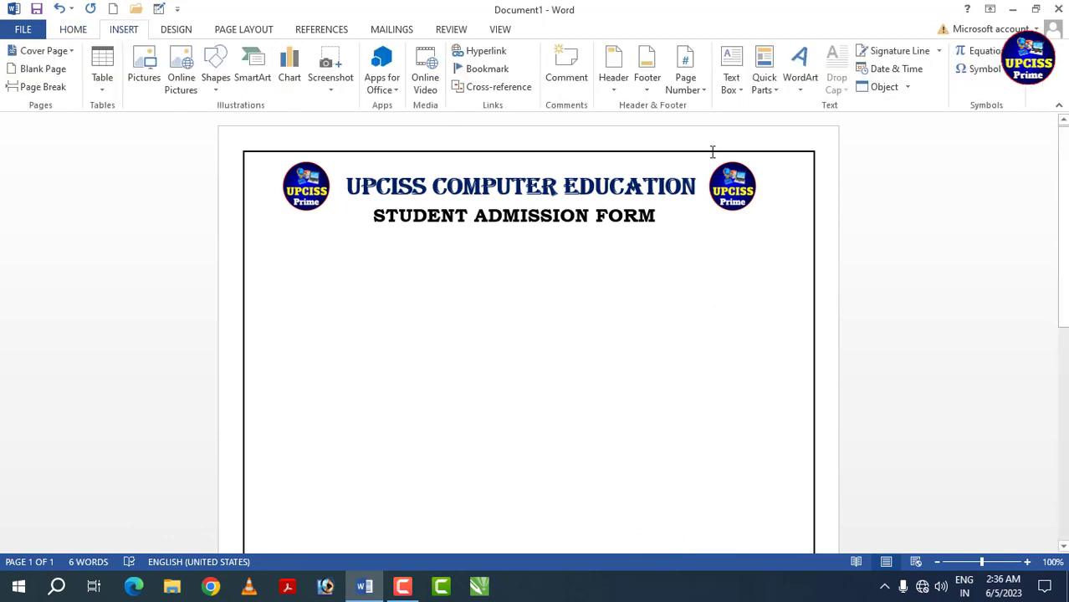
left_click(736, 90)
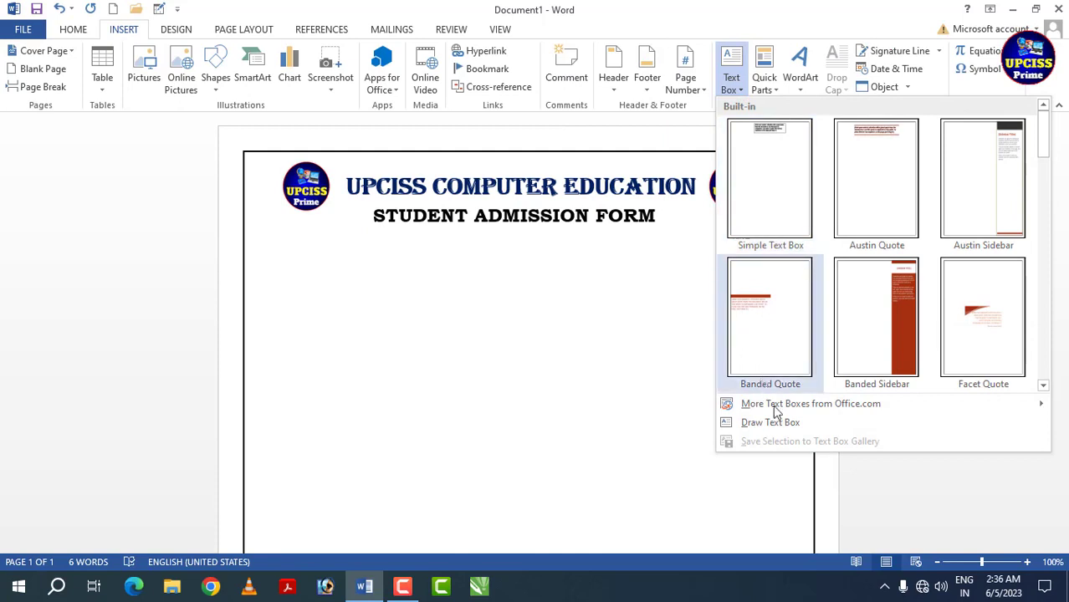
left_click(757, 425)
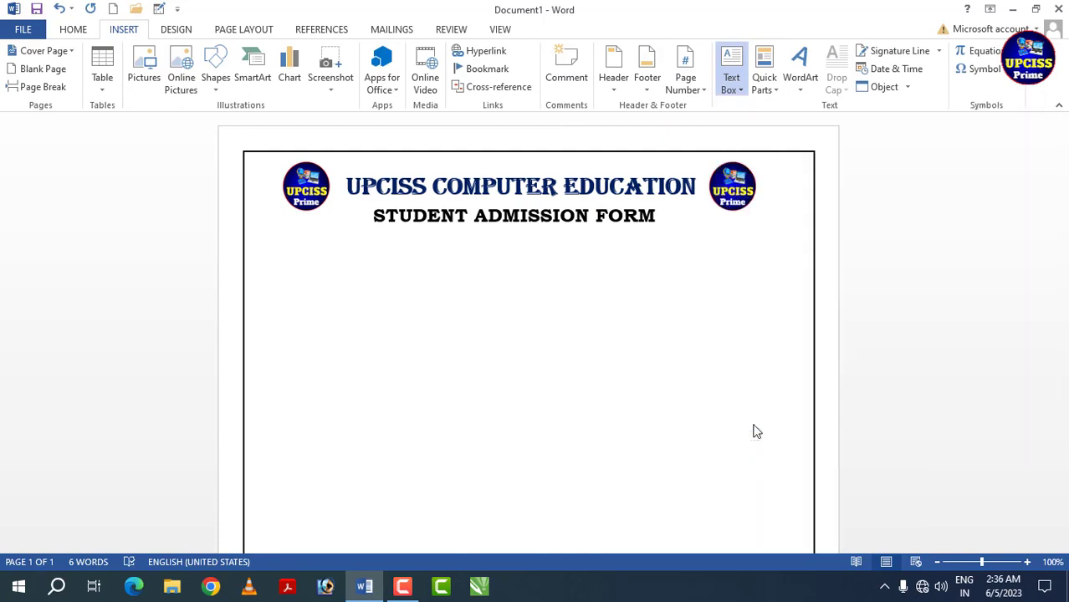
mouse_move(328, 233)
left_mouse_down()
mouse_move(372, 265)
mouse_move(706, 277)
mouse_move(764, 257)
left_mouse_up()
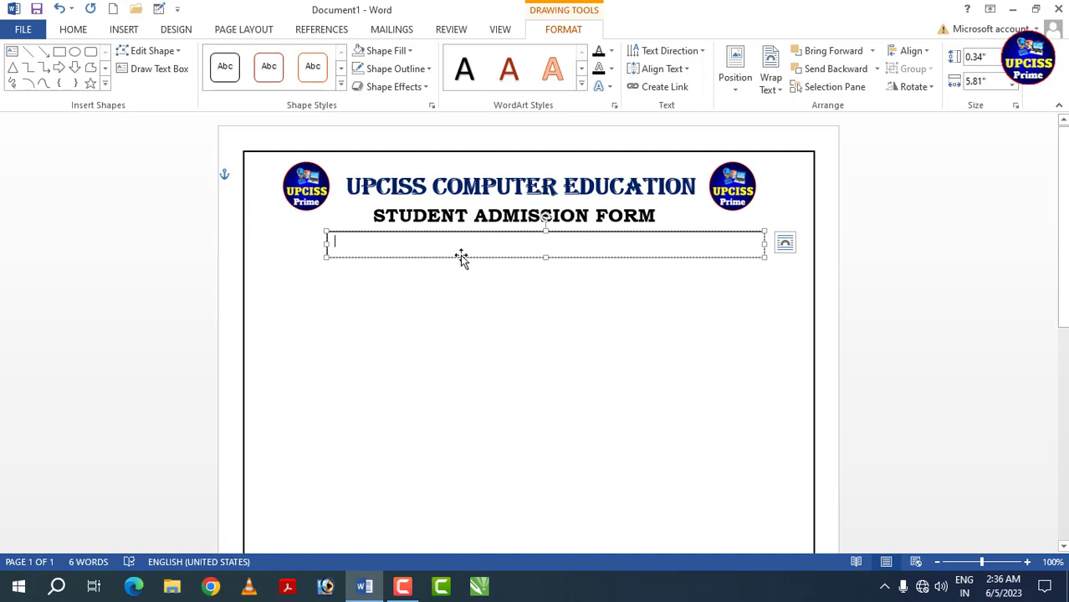
type("Address:-Near Mela Maidan, Lakhimpur Kheri Uttar")
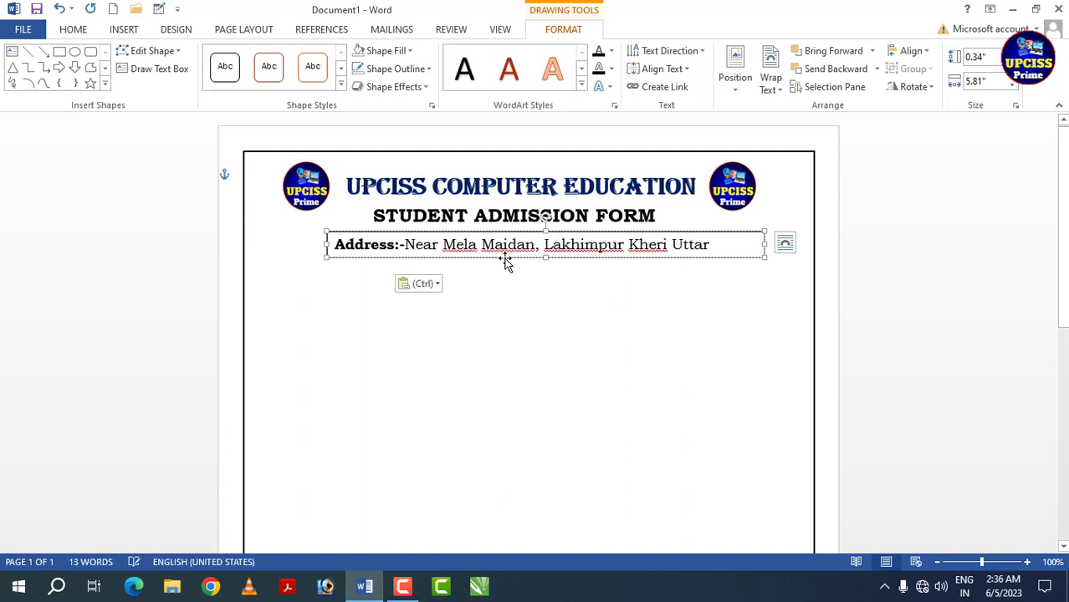
- Nudge the address text box slightly up and right, and set it to No Fill and No Outline
left_click(633, 255)
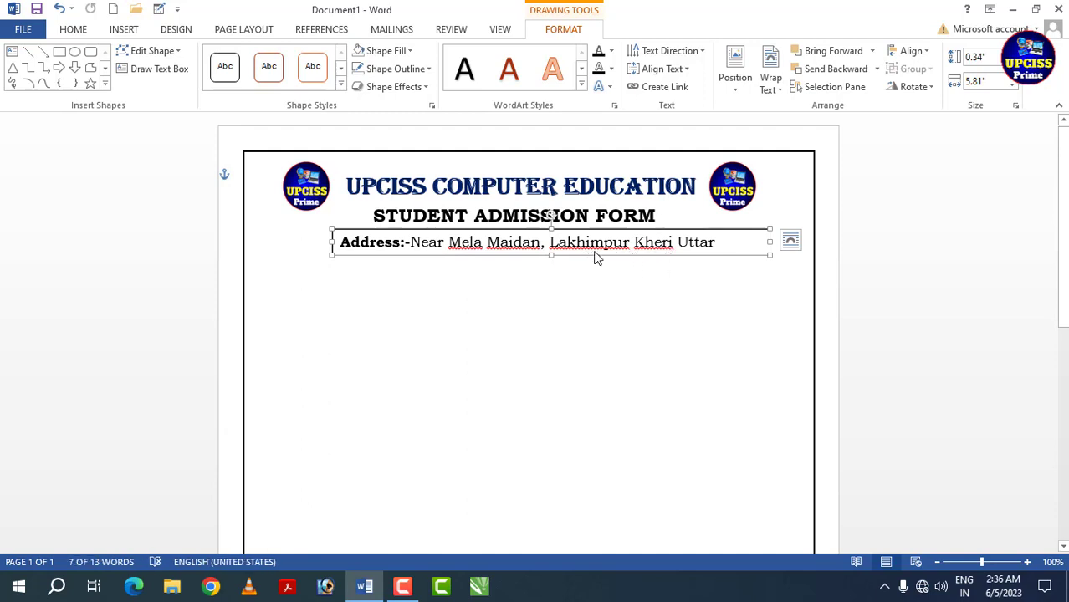
left_click(409, 52)
left_click(406, 193)
left_click(424, 69)
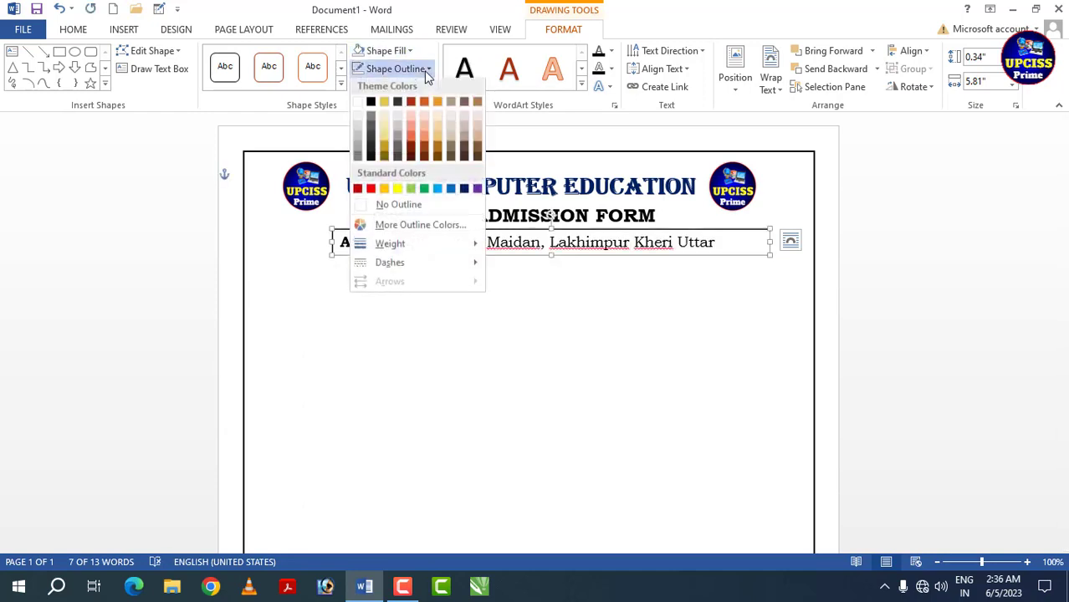
left_click(409, 213)
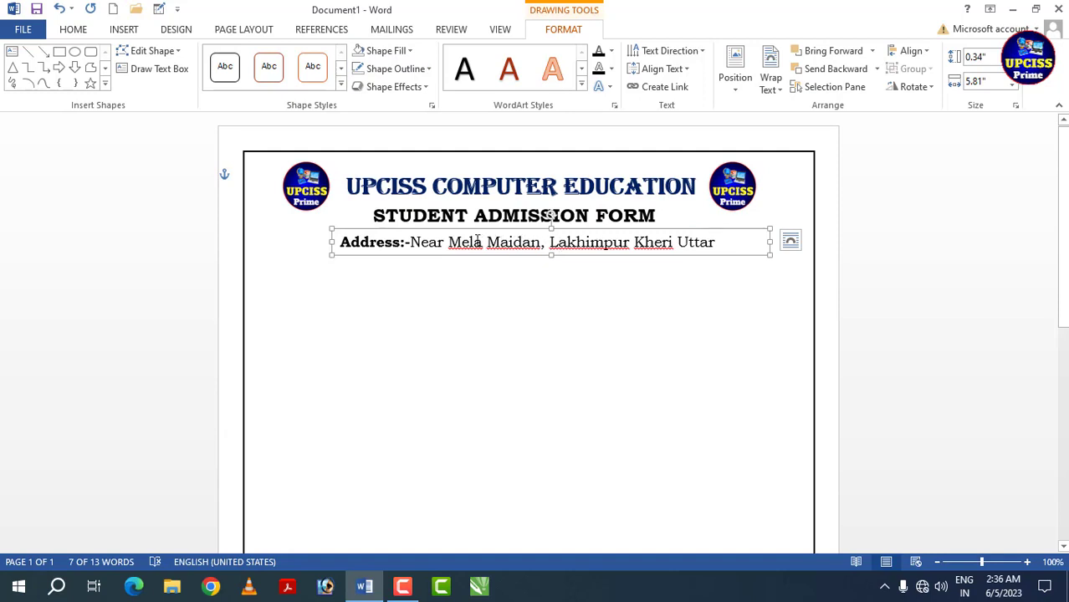
- Ignore all spelling flags on the four underlined place-name words in the address line
right_click(470, 240)
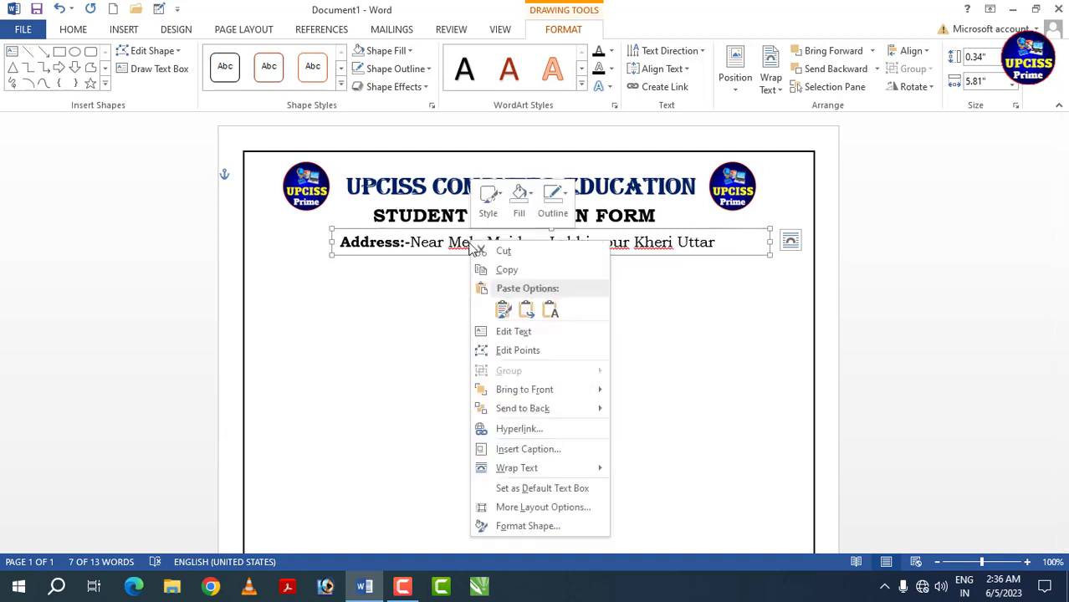
left_click(469, 242)
right_click(469, 243)
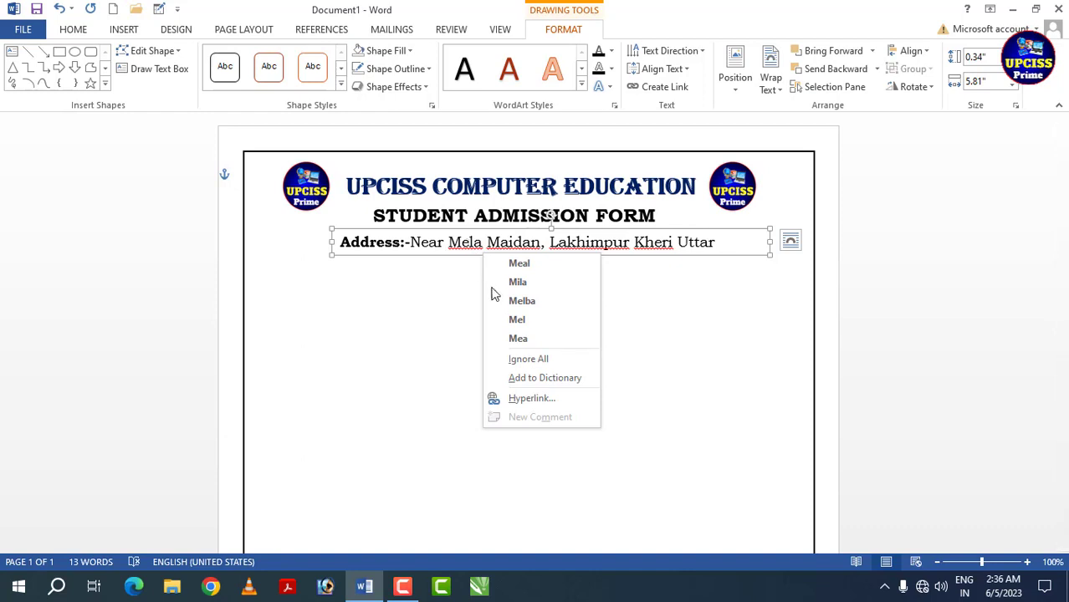
left_click(516, 358)
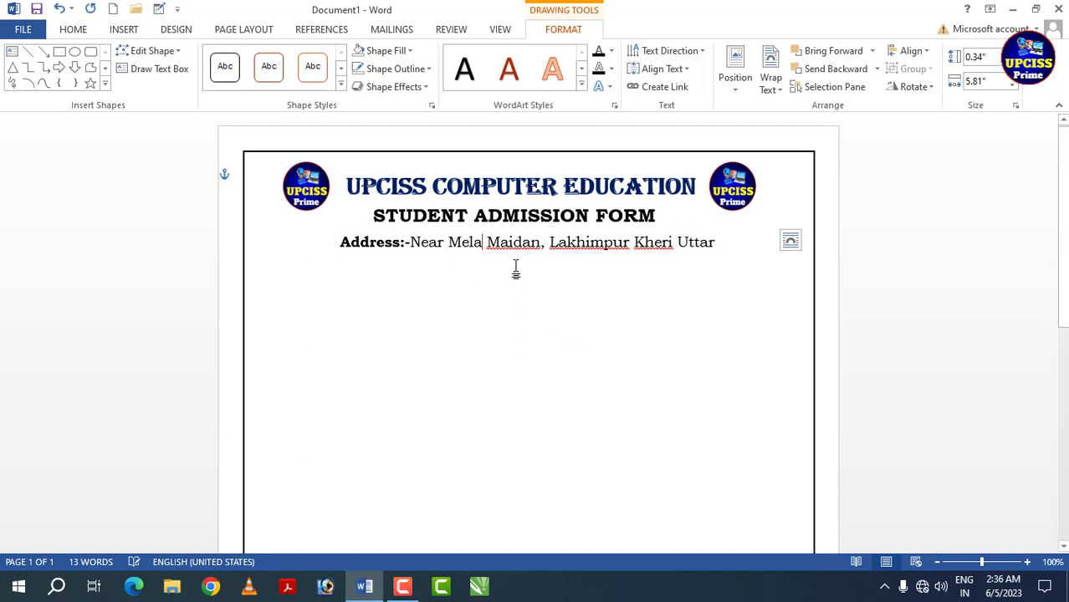
right_click(539, 247)
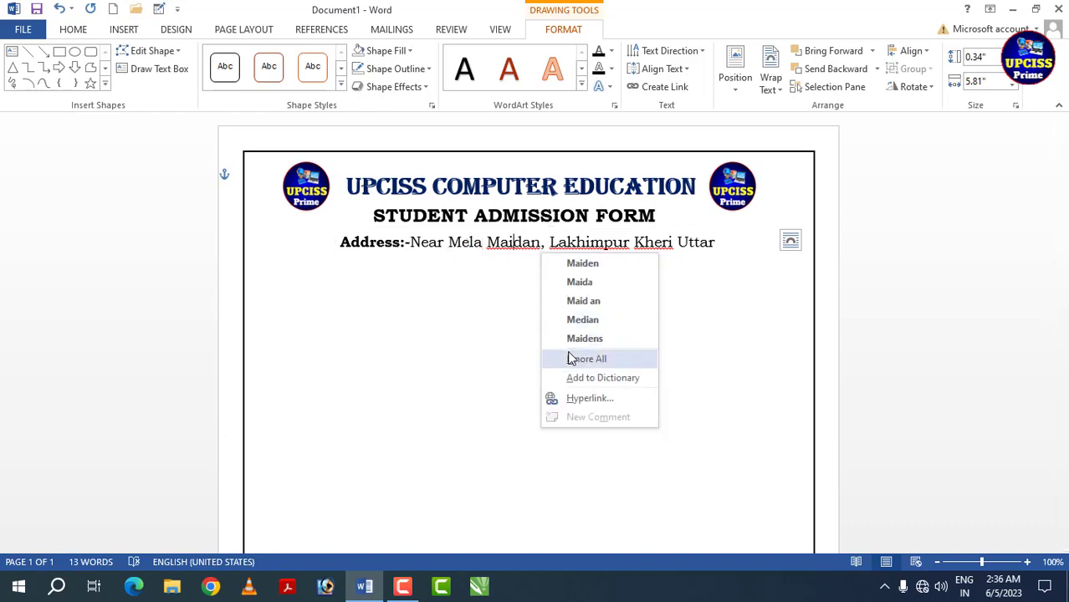
left_click(573, 358)
right_click(577, 247)
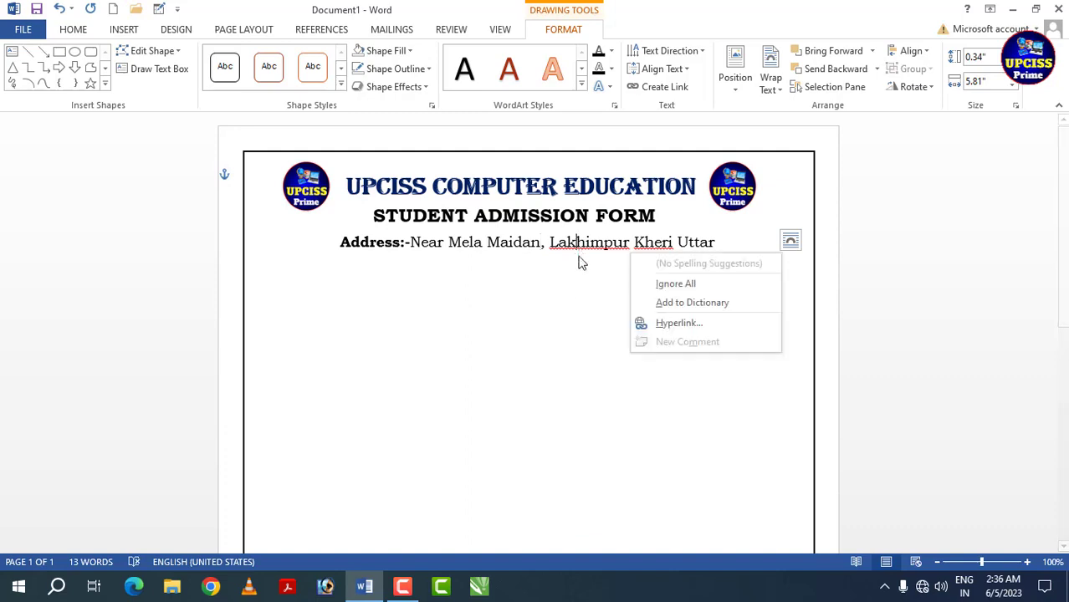
left_click(674, 284)
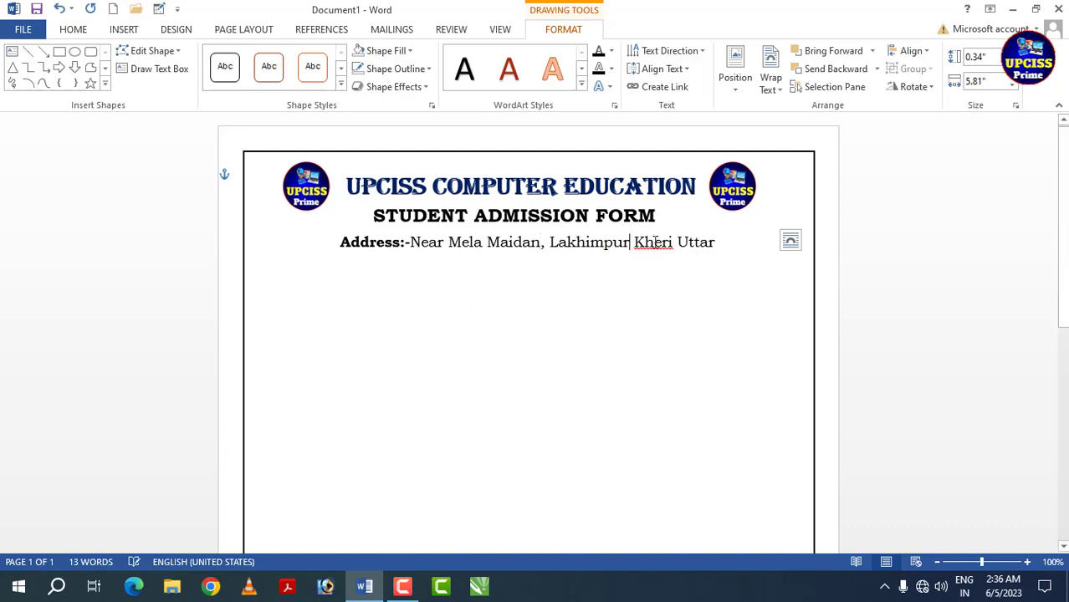
right_click(653, 247)
left_click(716, 366)
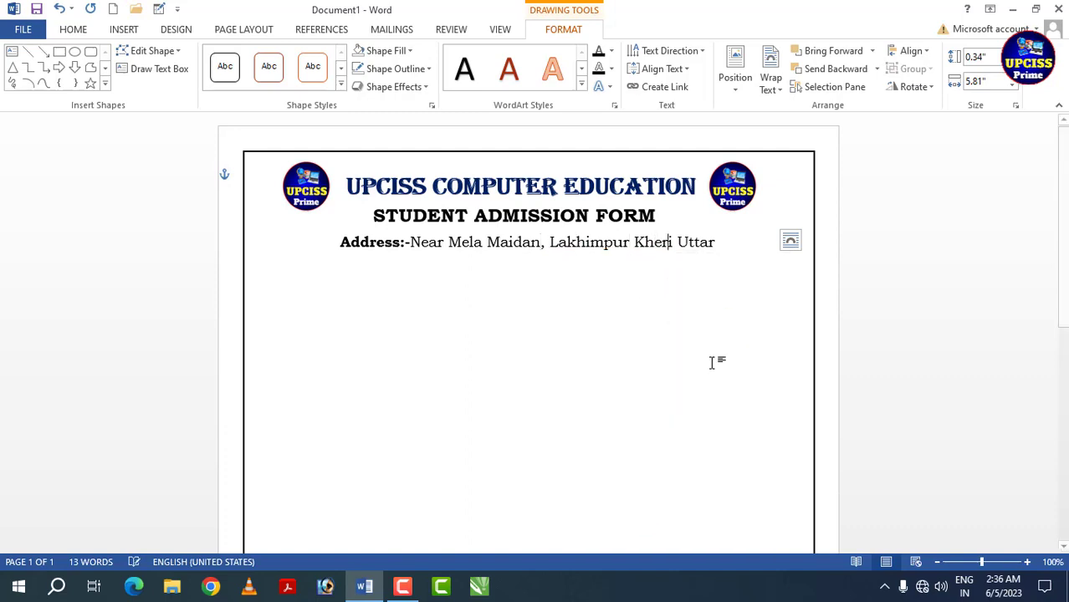
- Nudge the address text box slightly right under the subtitle and deselect it
left_click(613, 256)
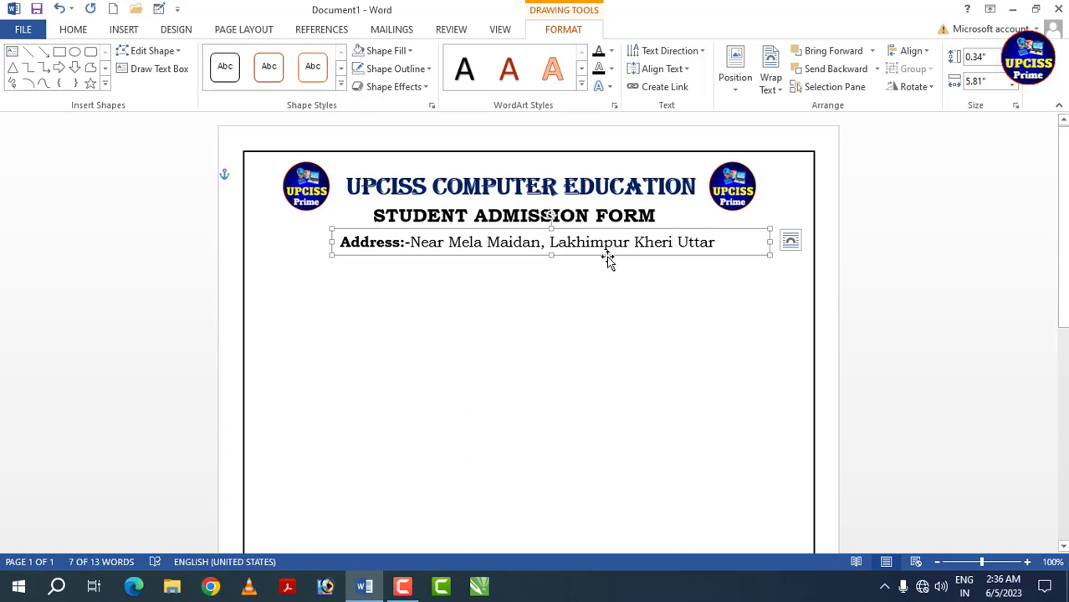
key("Right")
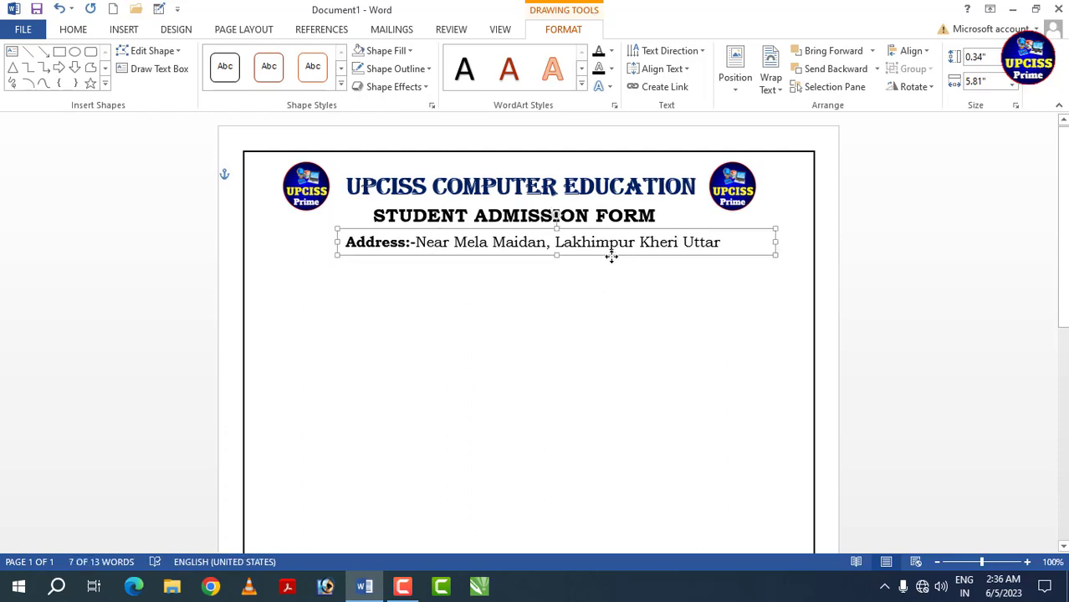
left_click(607, 300)
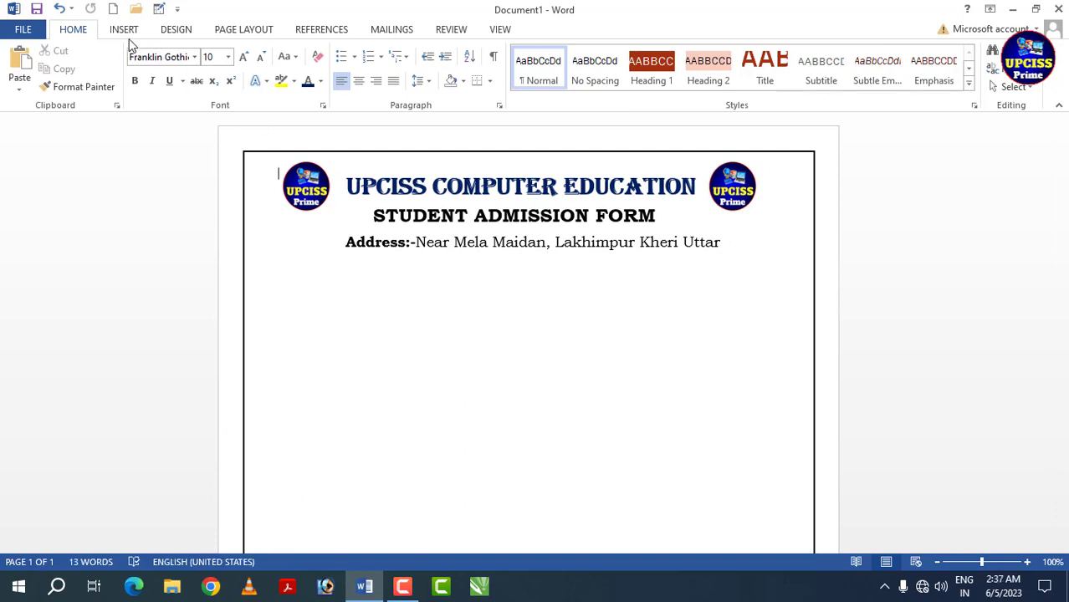
- Draw a straight horizontal line about 6.81" long below the address line, spanning nearly the full bordered width
left_click(123, 31)
left_click(216, 83)
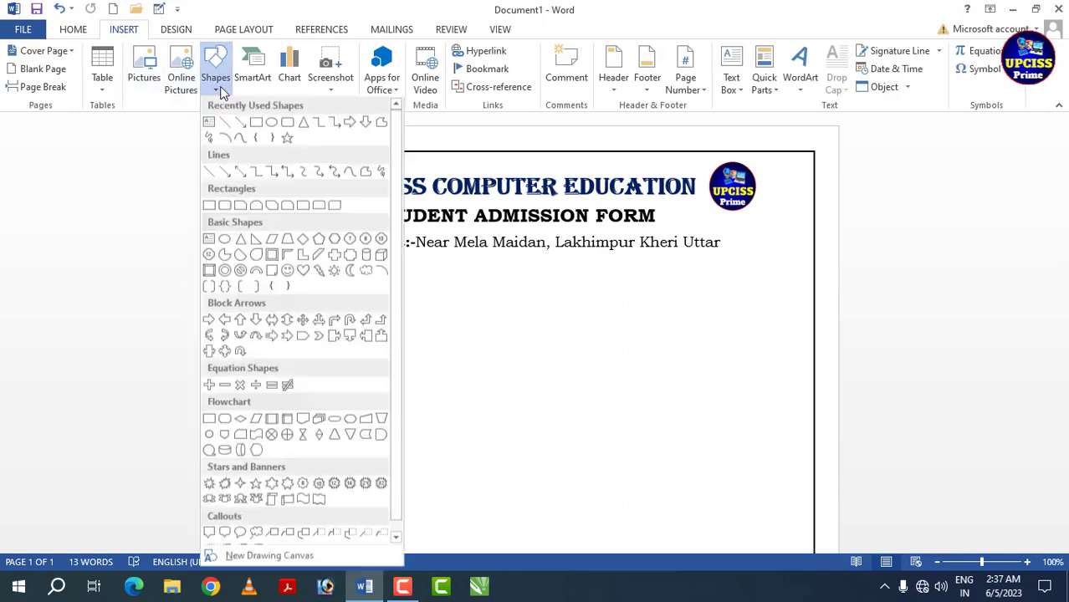
left_click(209, 176)
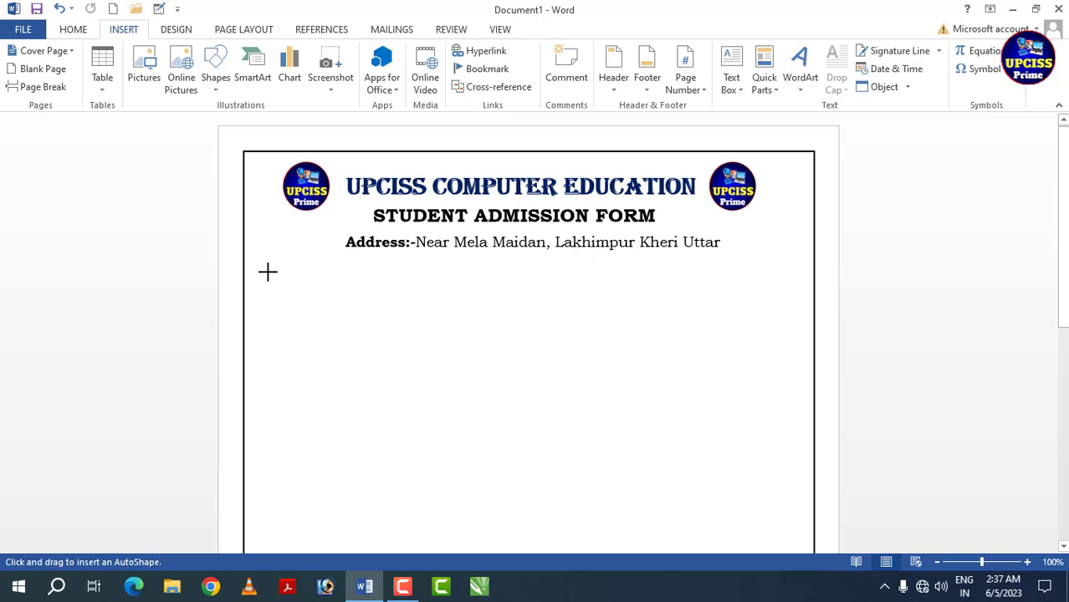
left_click_drag(267, 272, 780, 288)
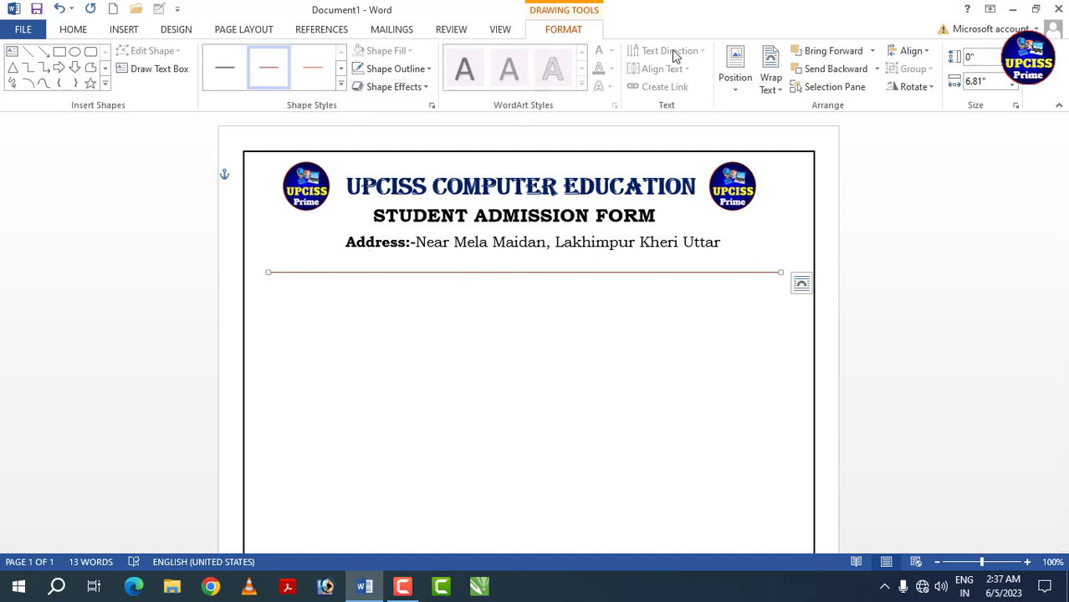
- Align the horizontal line to the centre of the margins and nudge it up closer to the address line
left_click(924, 51)
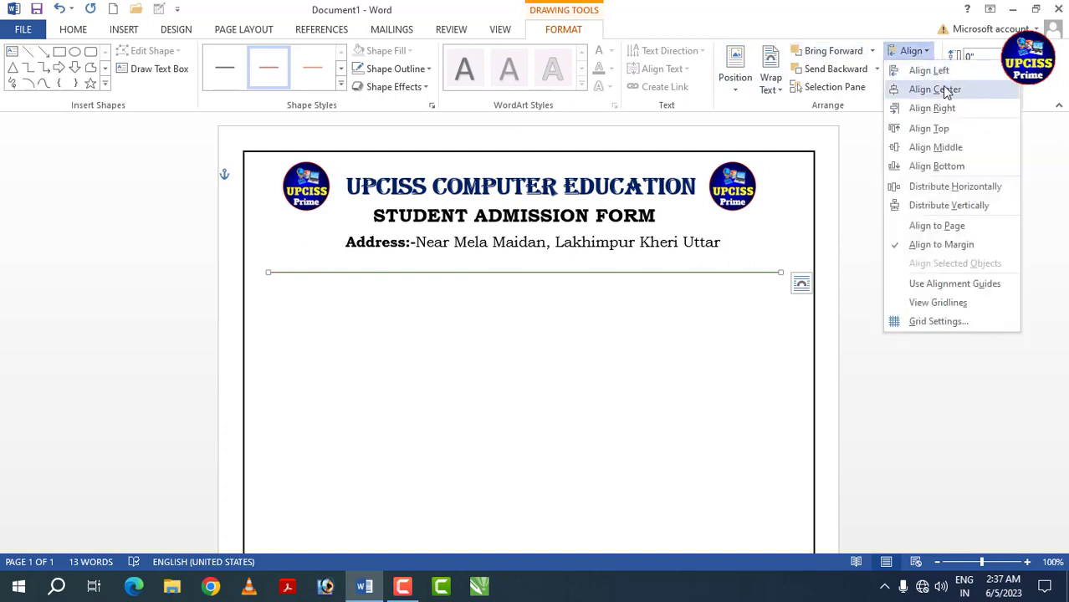
left_click(937, 91)
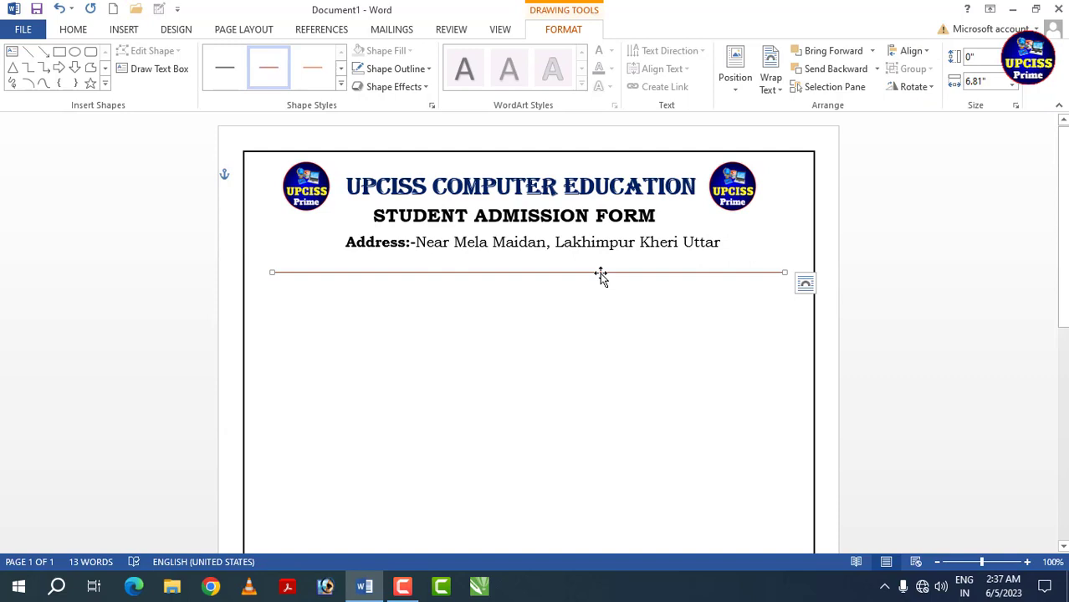
key("Up")
key("Up")
key("Up")
key("Up")
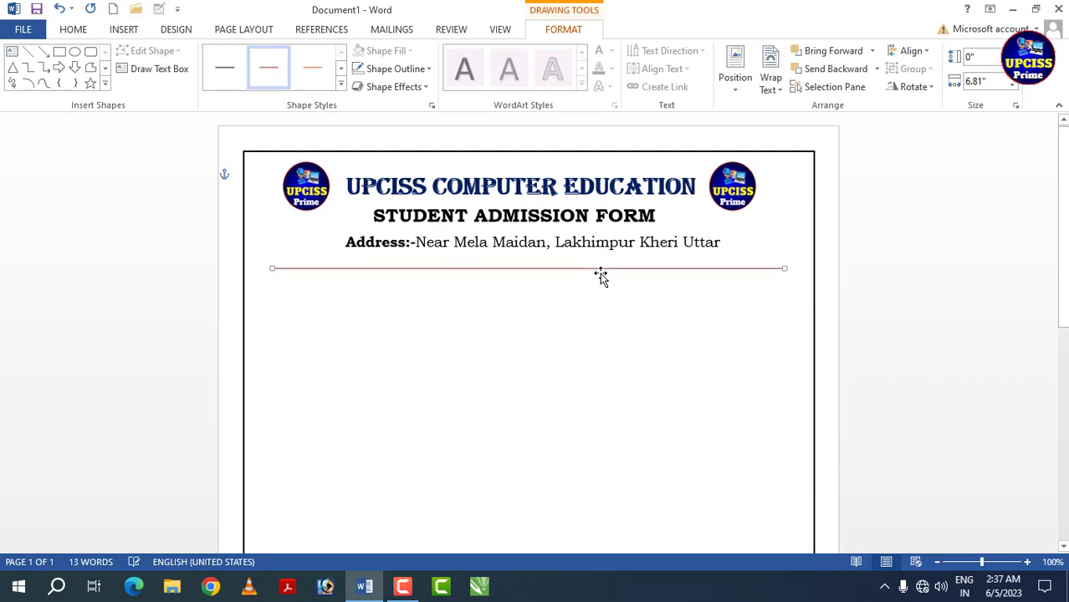
key("Up")
key("Up")
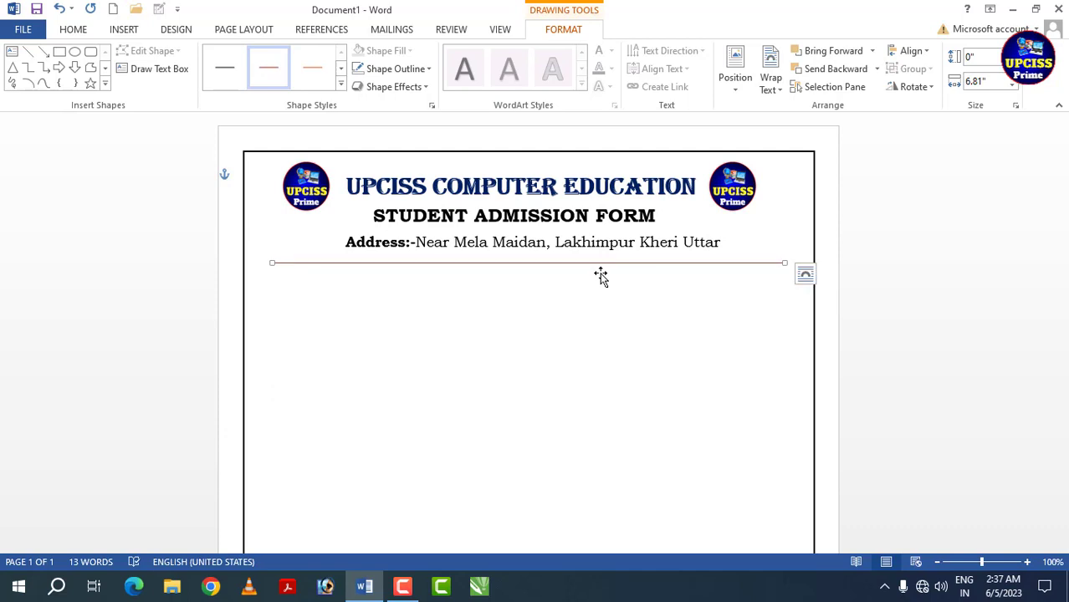
- Set the horizontal line's outline to standard dark blue with a 3 pt weight and deselect it
left_click(430, 69)
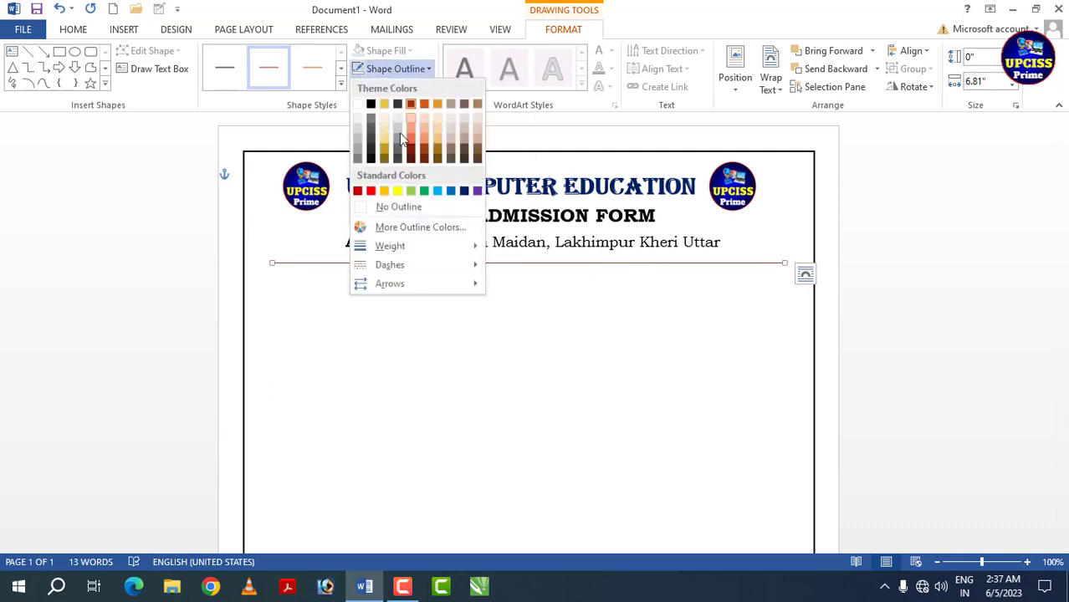
left_click(465, 192)
left_click(368, 68)
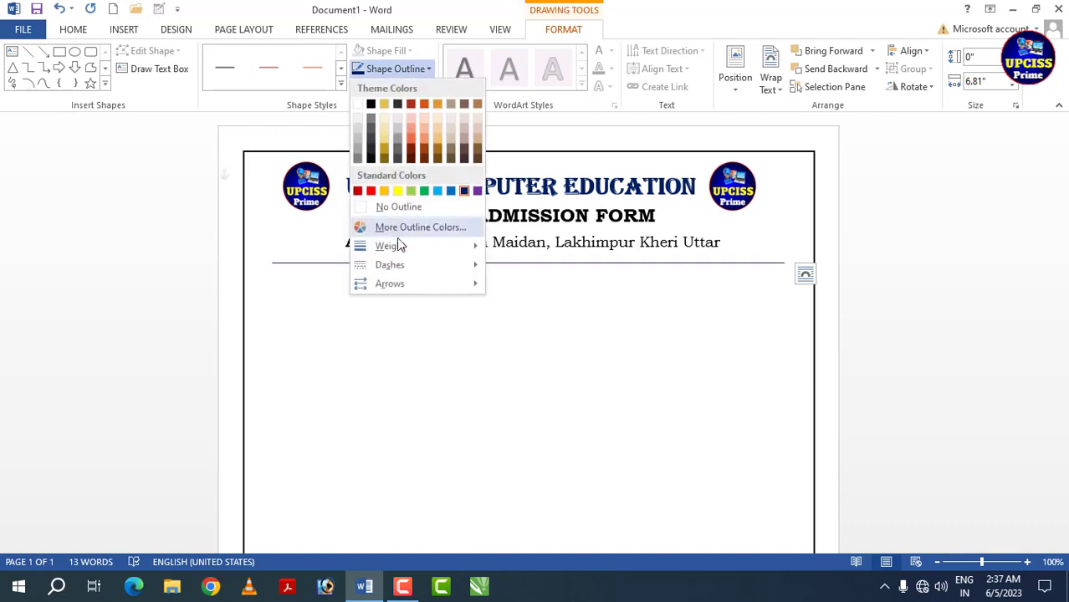
mouse_move(396, 251)
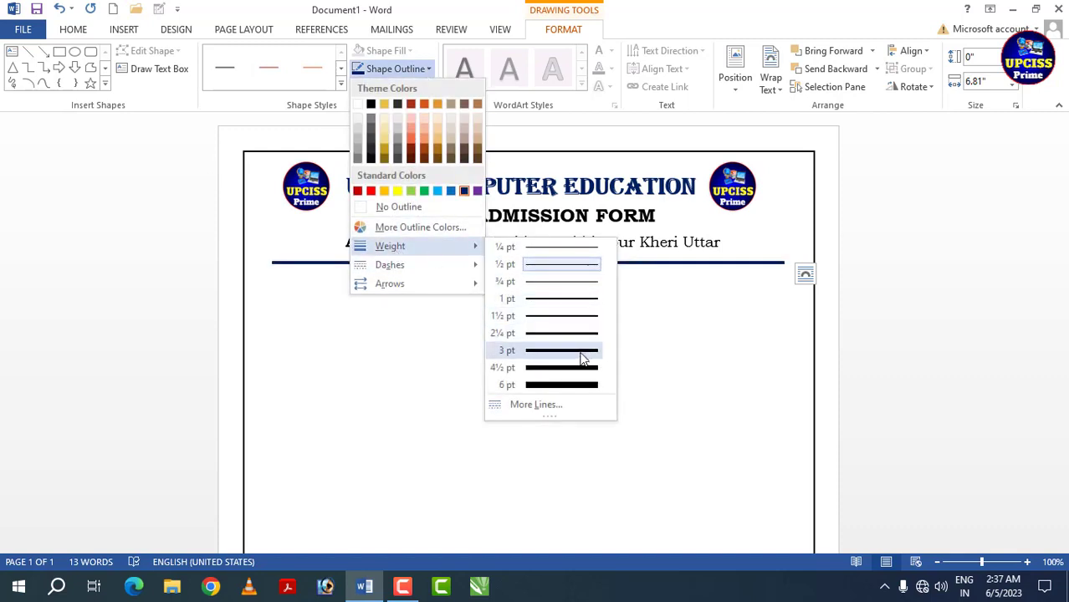
left_click(583, 358)
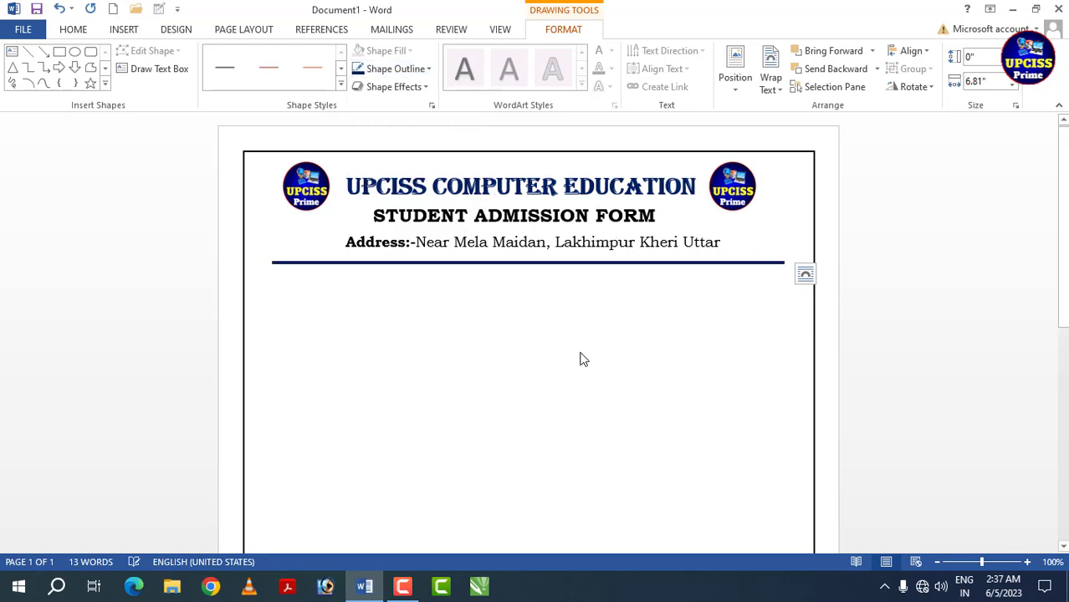
left_click(365, 294)
- Add the label "Student Name :" at the left margin below the blue line
left_click(287, 300)
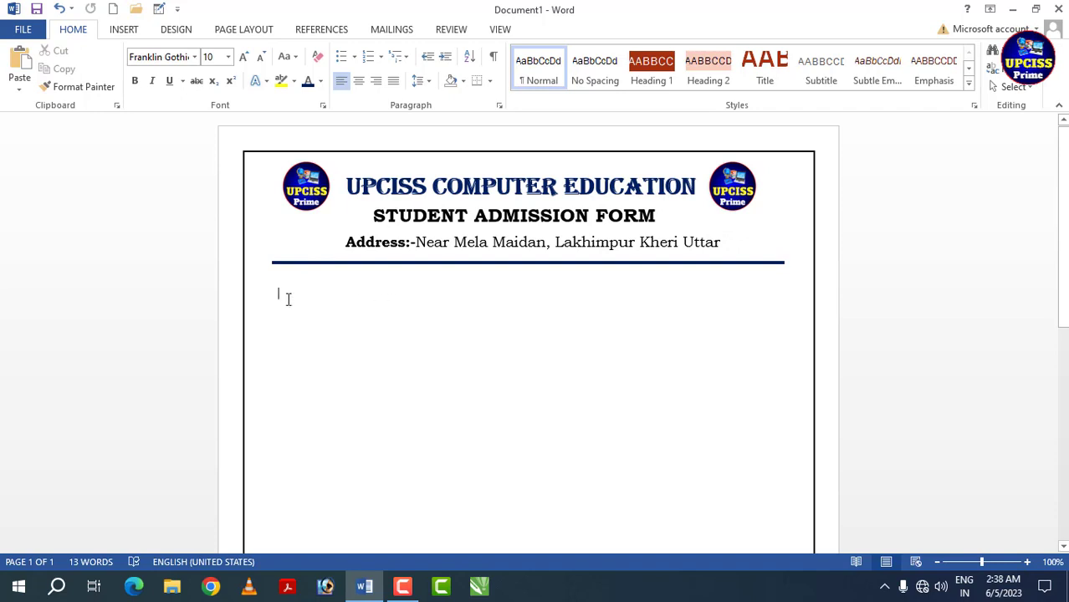
type("S")
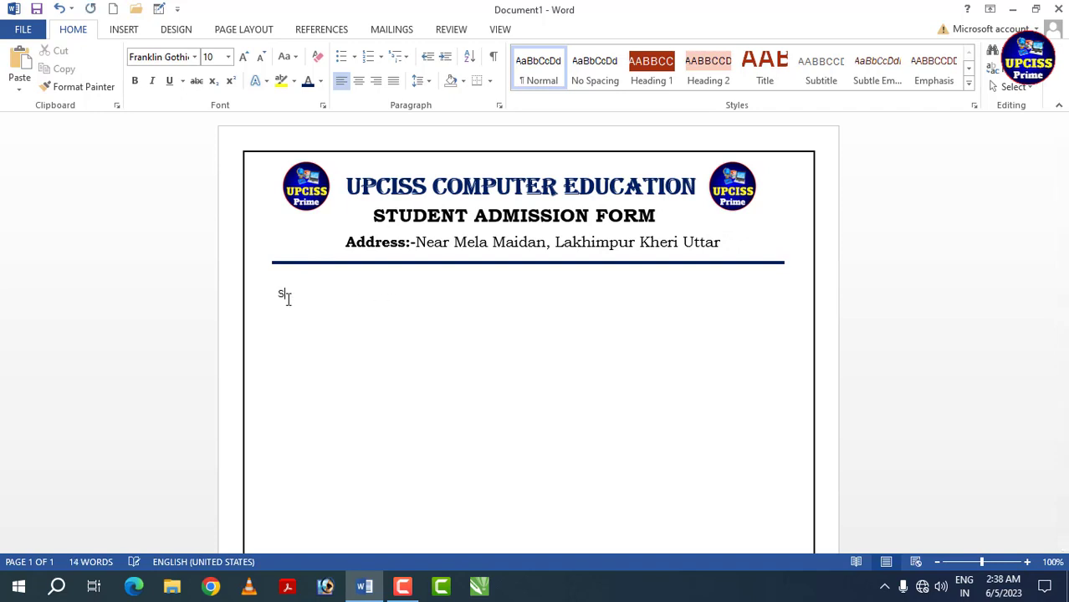
type("tudent Name")
type(":")
- Format the "Student Name :" label in Bookman Old Style at size 14
left_click_drag(350, 295, 277, 295)
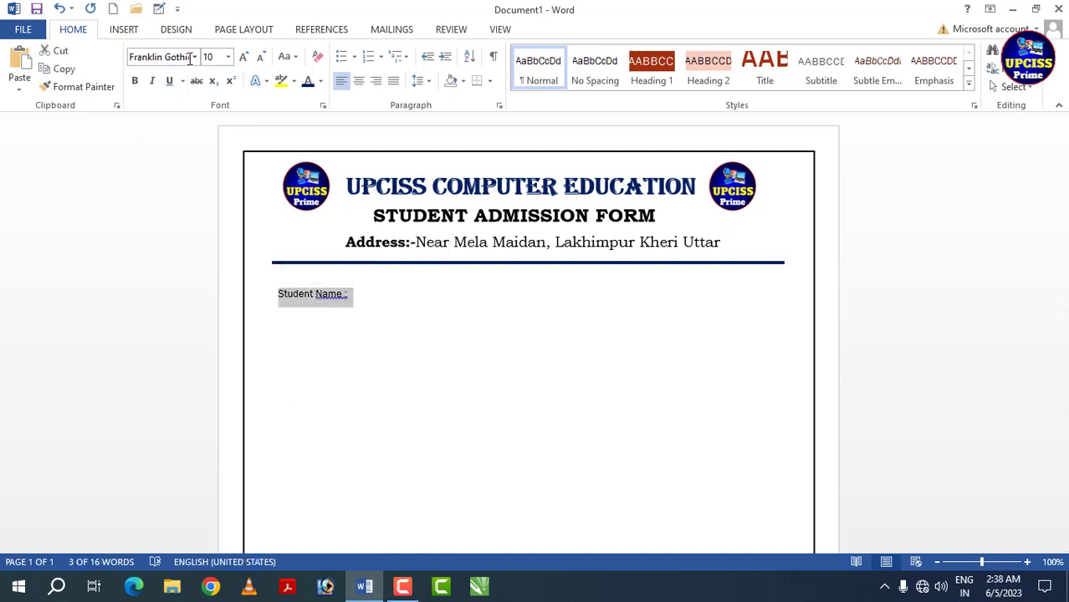
left_click(194, 56)
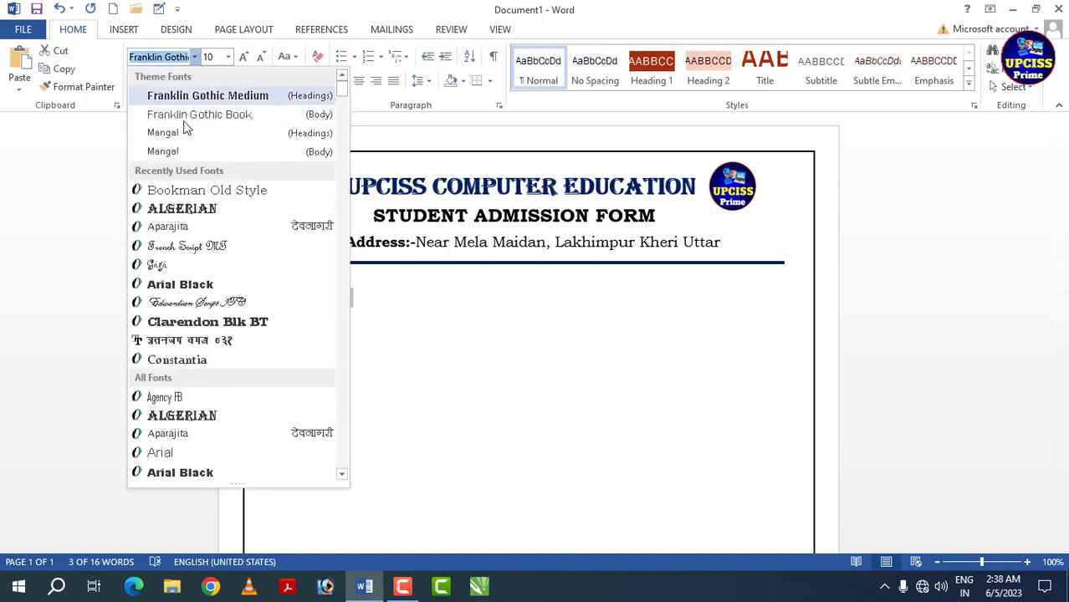
left_click(184, 191)
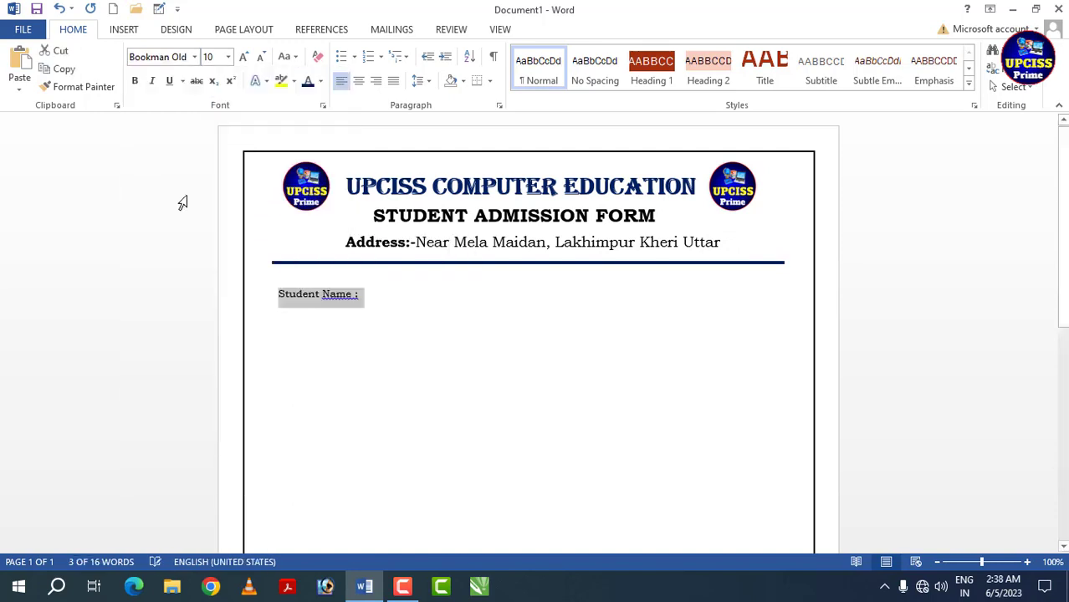
left_click(243, 60)
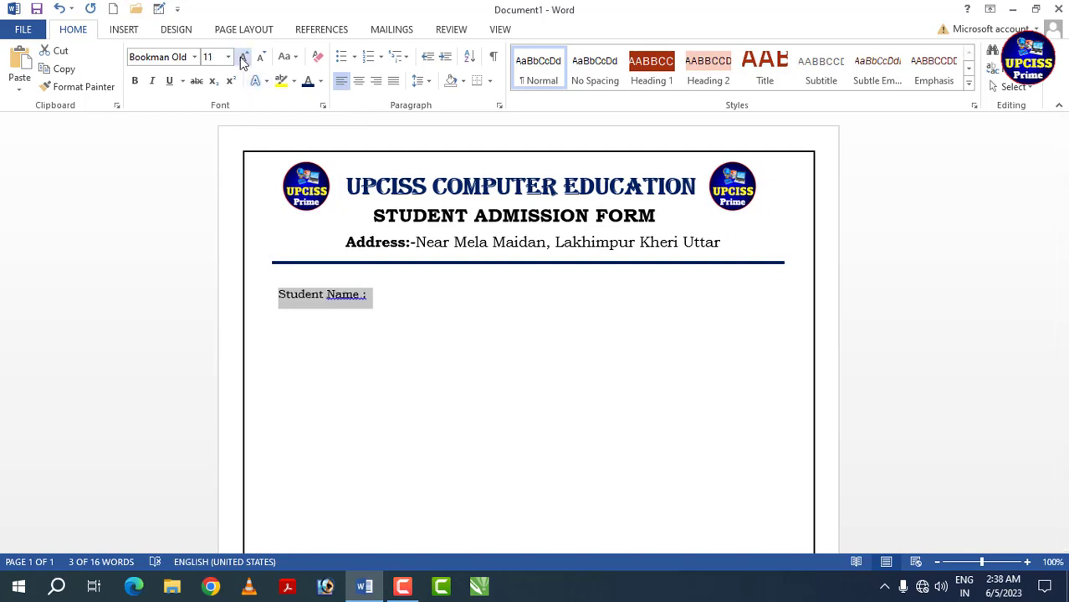
left_click(242, 60)
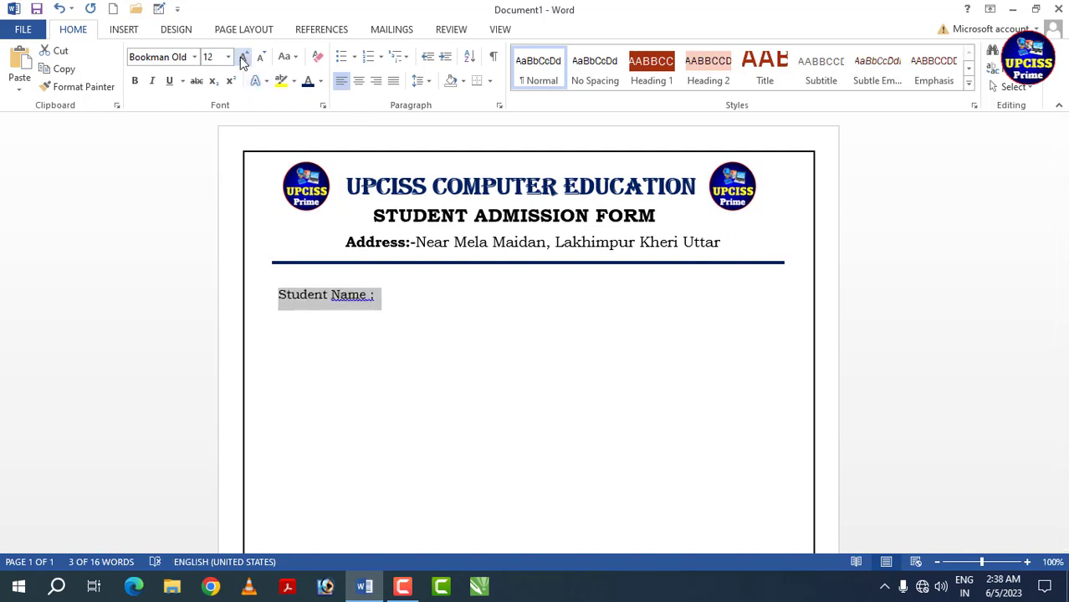
left_click(242, 61)
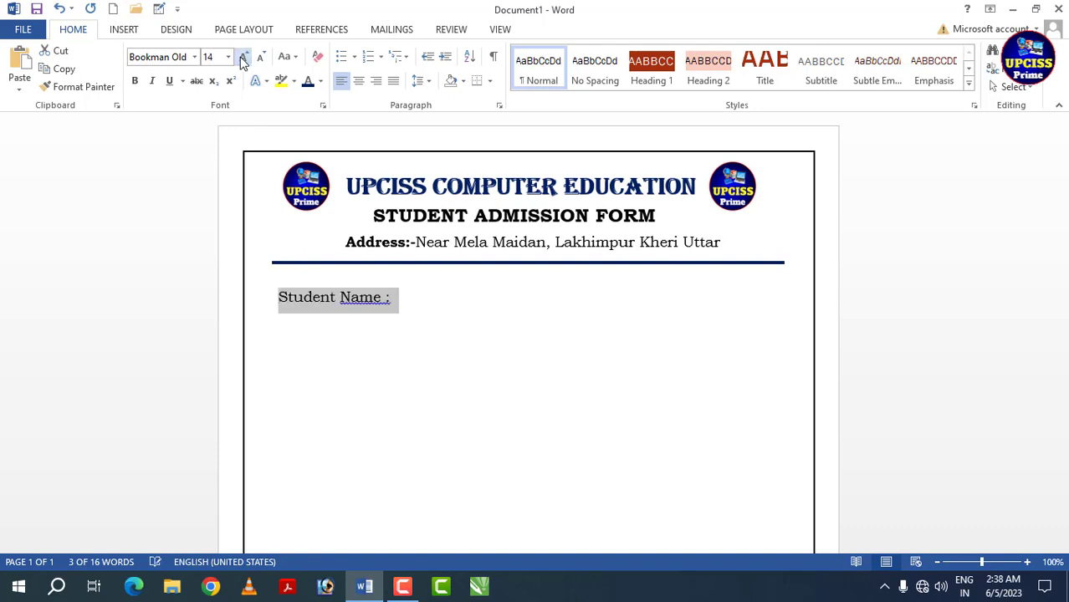
- Accept the grammar suggestion "Name:" to remove the space before the label's colon
left_click(345, 303)
right_click(381, 304)
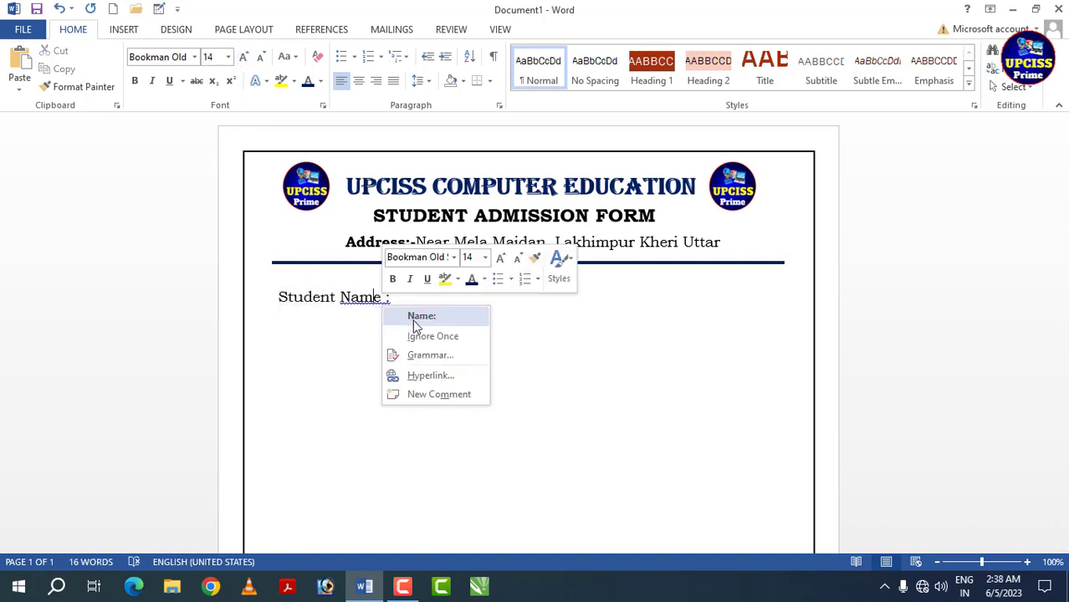
left_click(415, 318)
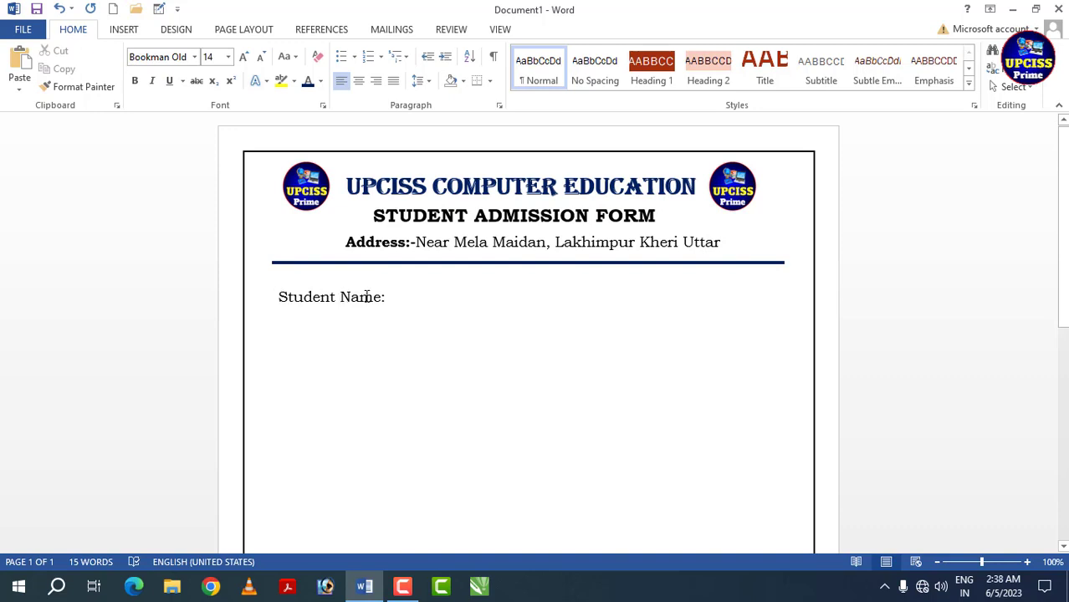
- Draw a small rectangle about 0.24" high and 0.35" wide just after the "Student Name:" label
left_click(384, 297)
left_click(122, 29)
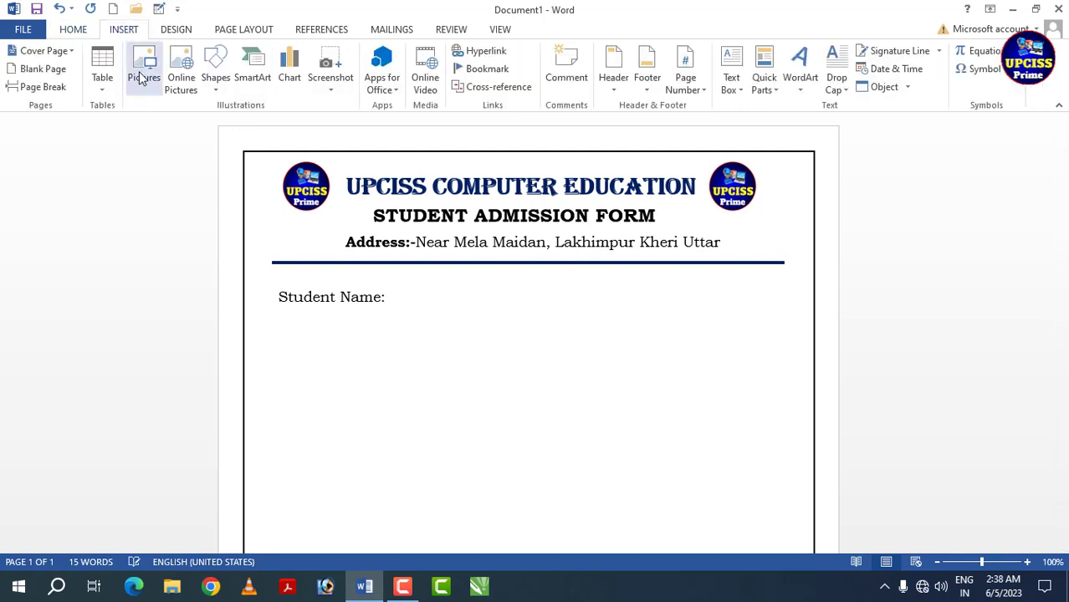
left_click(225, 92)
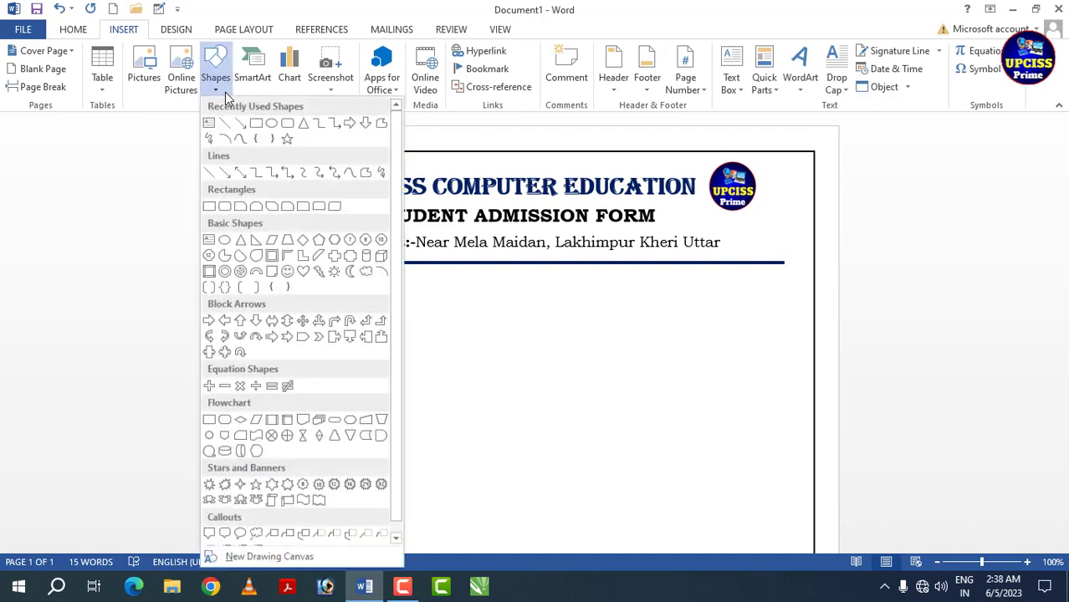
left_click(257, 124)
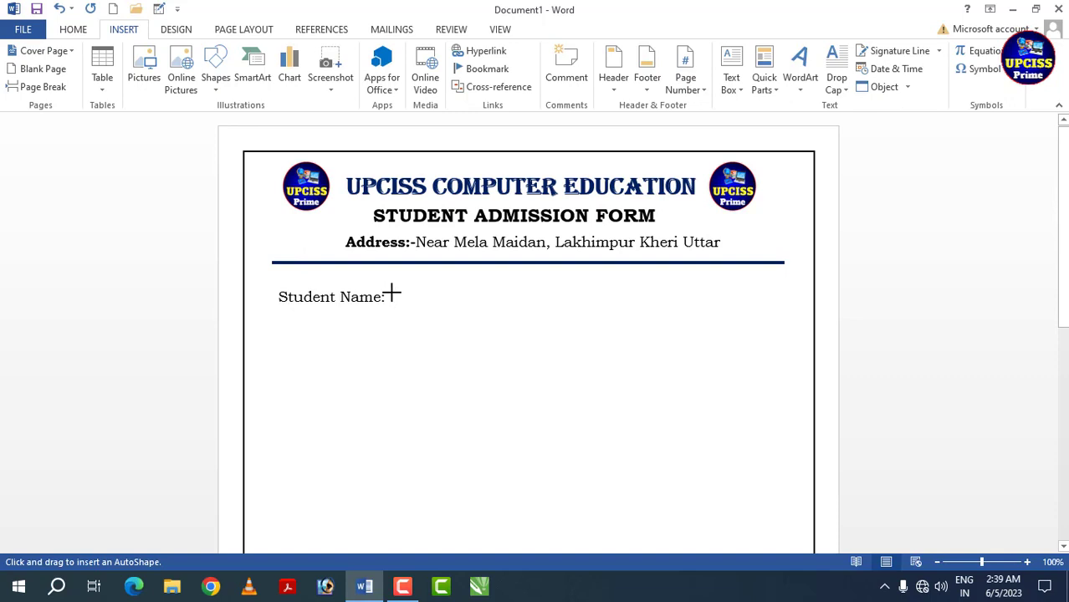
left_click_drag(391, 293, 419, 310)
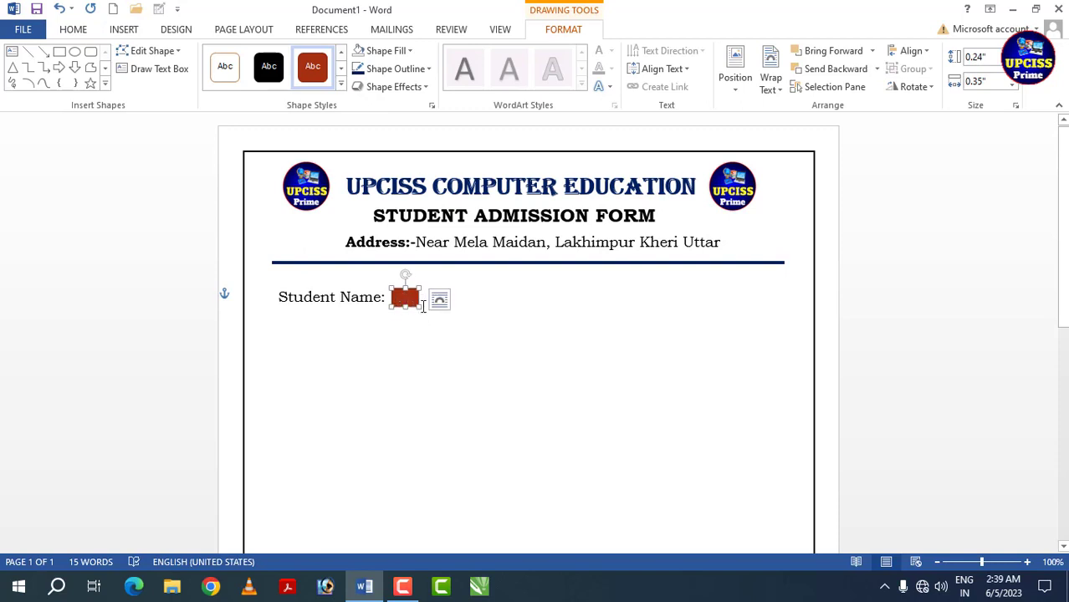
- Narrow the box beside "Student Name:" to 0.3" wide and give it no fill with a black outline
left_click_drag(421, 307, 413, 308)
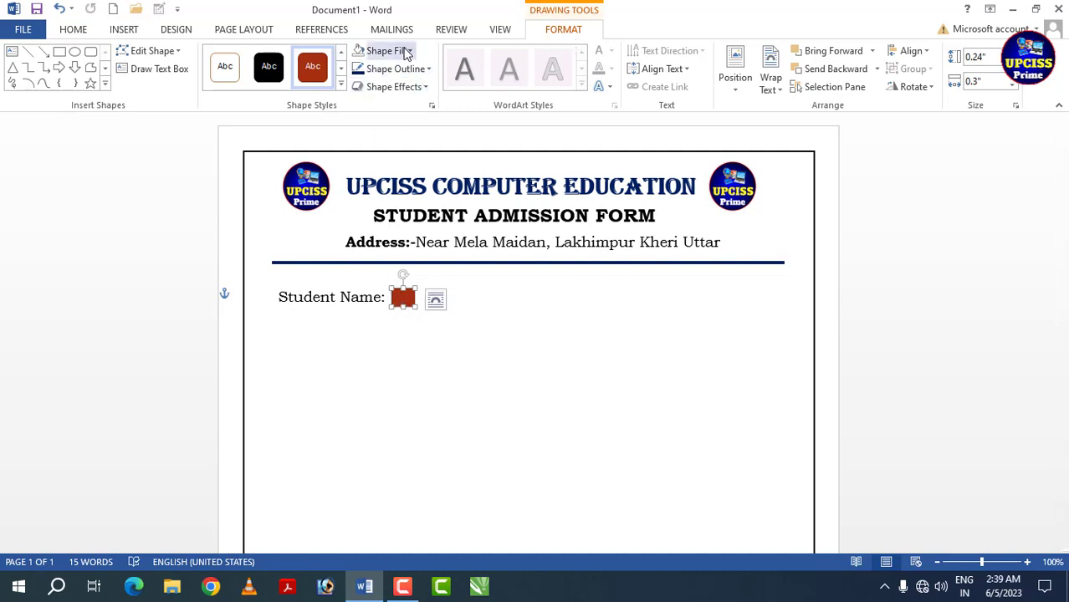
left_click(416, 52)
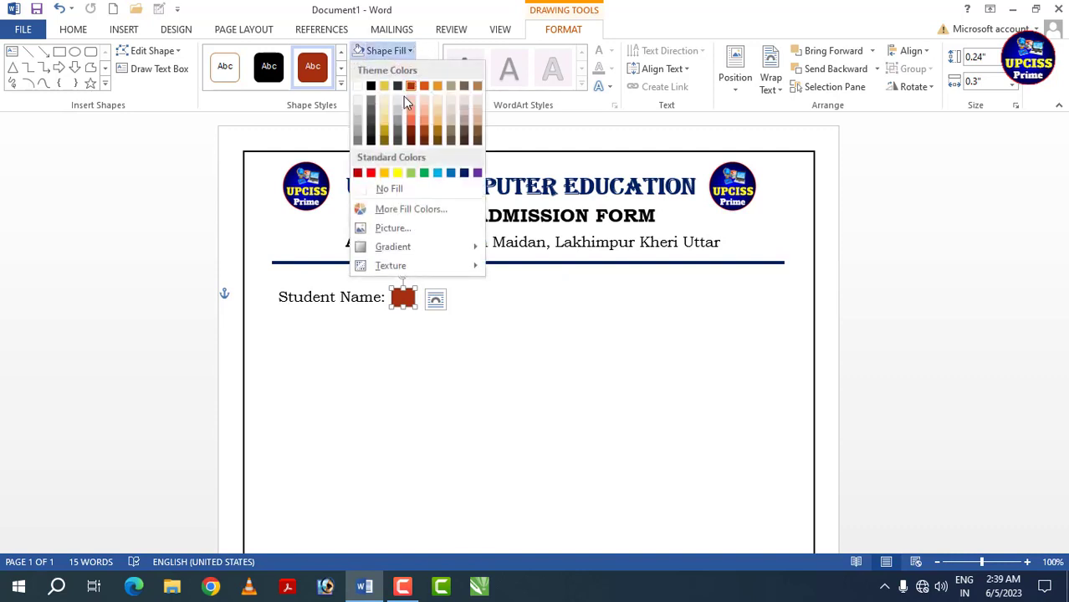
left_click(398, 190)
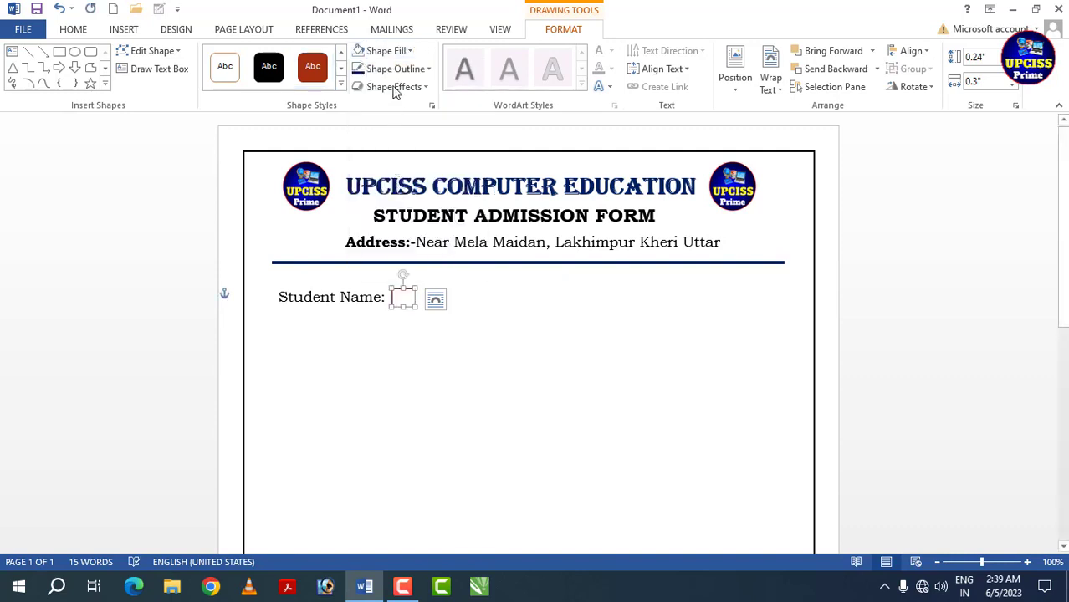
left_click(429, 70)
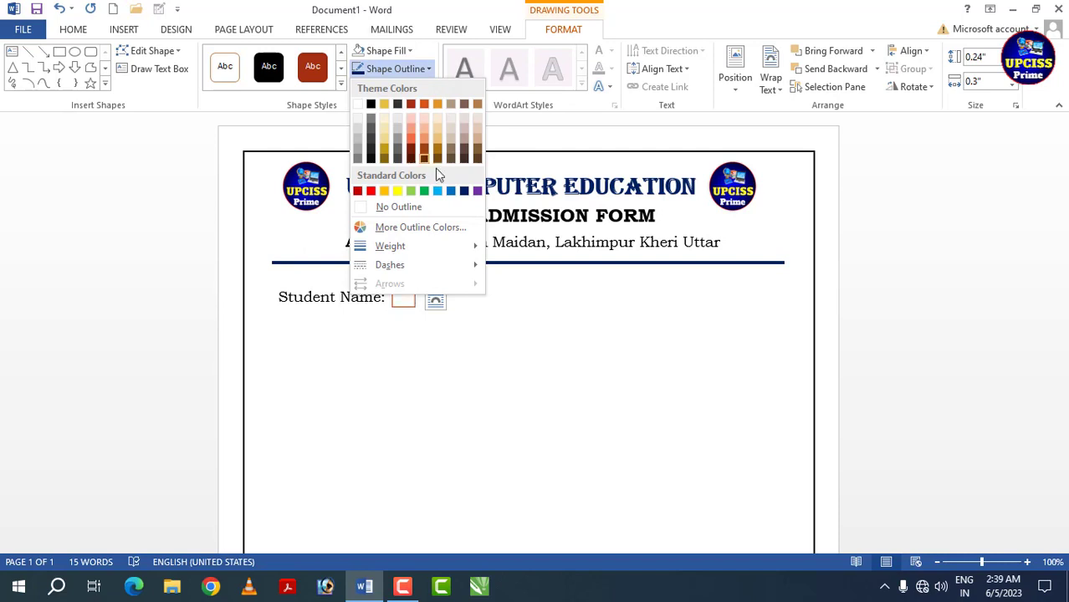
left_click(373, 104)
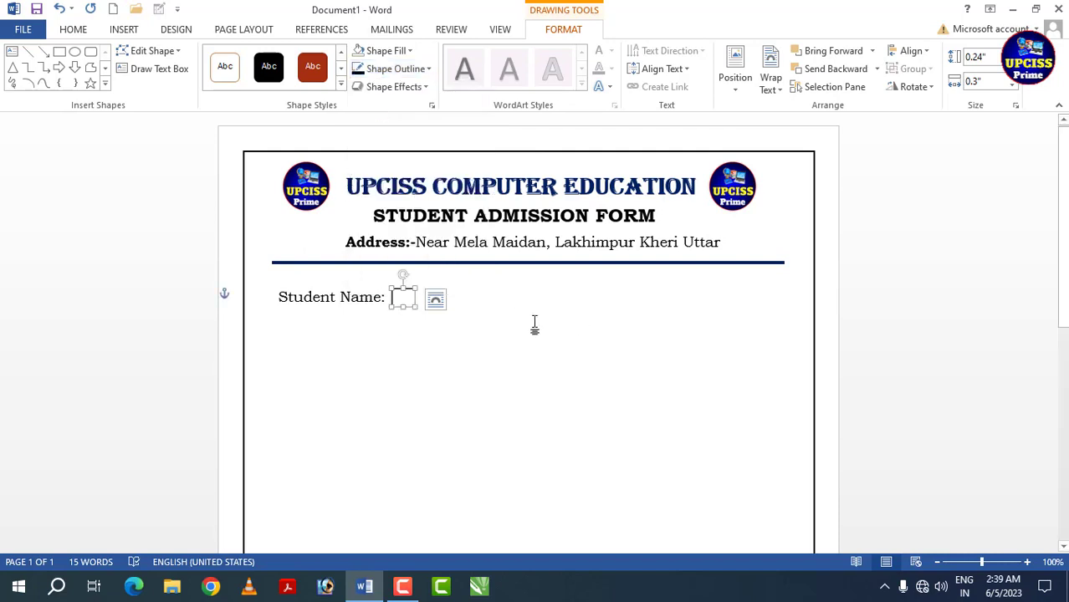
left_click(499, 305)
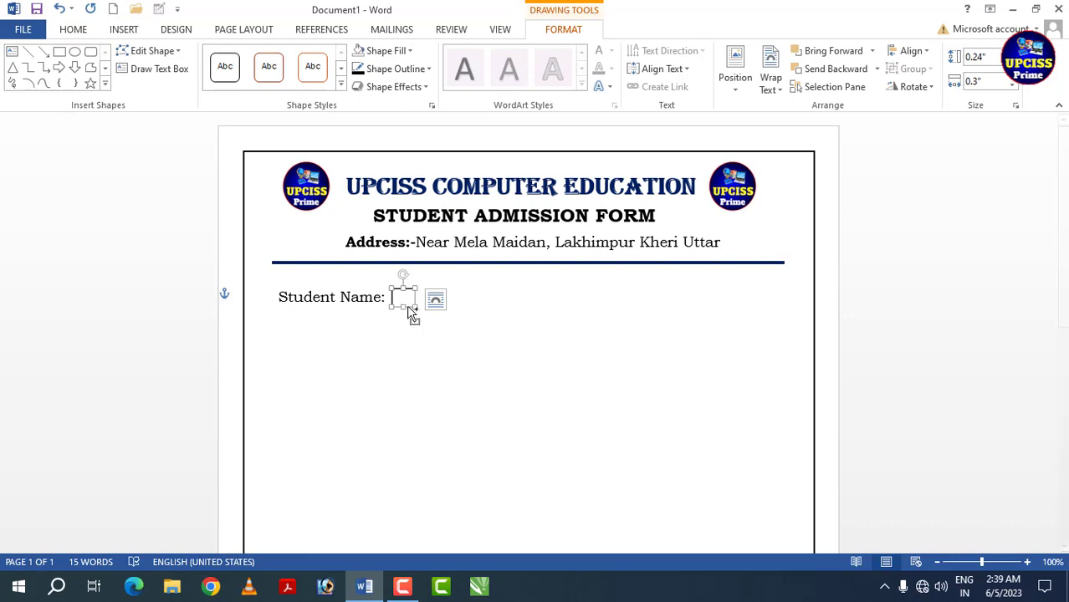
- Duplicate the box repeatedly along the "Student Name:" line to form an evenly spaced row of eleven boxes
left_click_drag(408, 308, 427, 307)
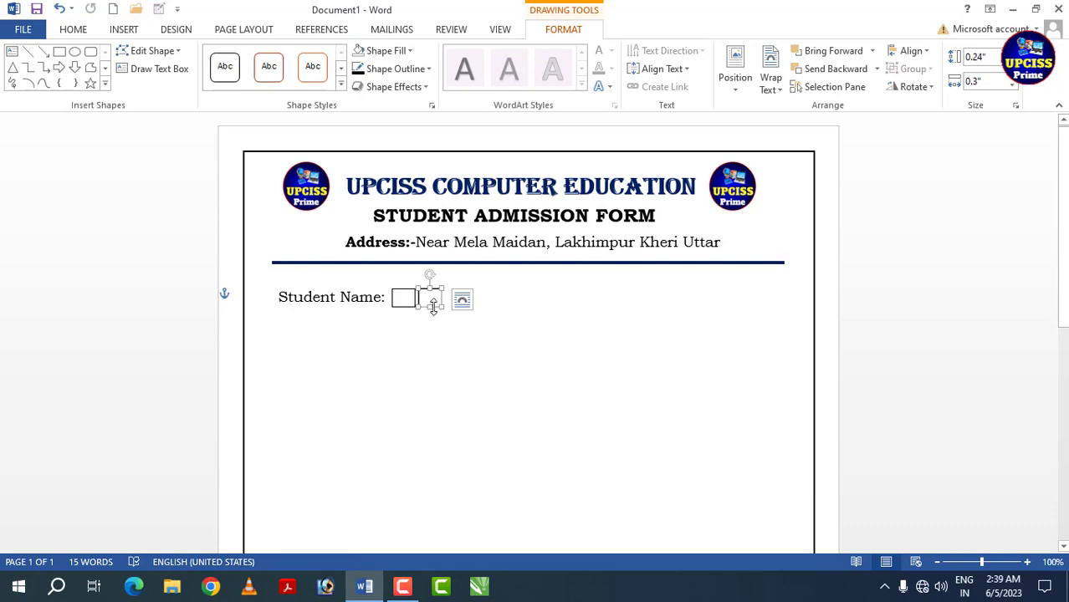
left_click(456, 317)
left_click_drag(437, 306, 456, 308)
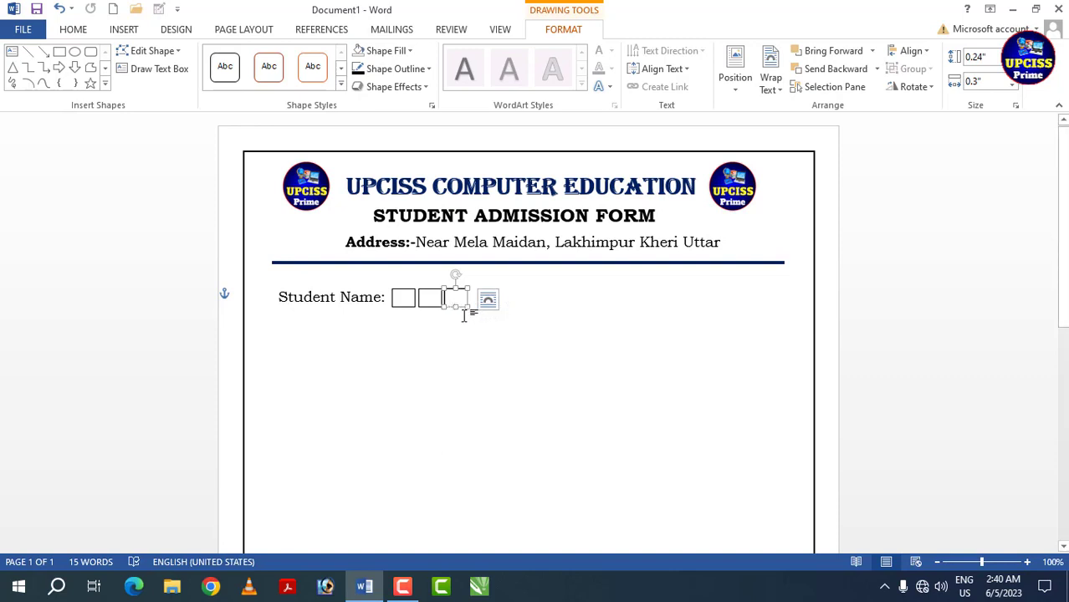
left_click_drag(462, 307, 640, 304, "ctrl+shift")
left_click(643, 306, "ctrl+shift")
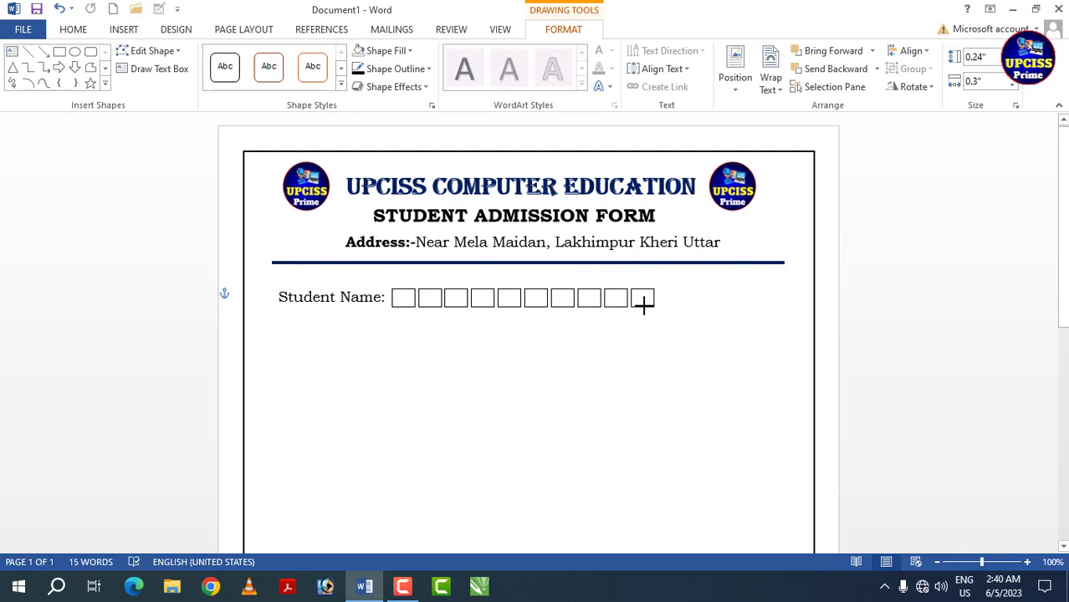
left_click(651, 304)
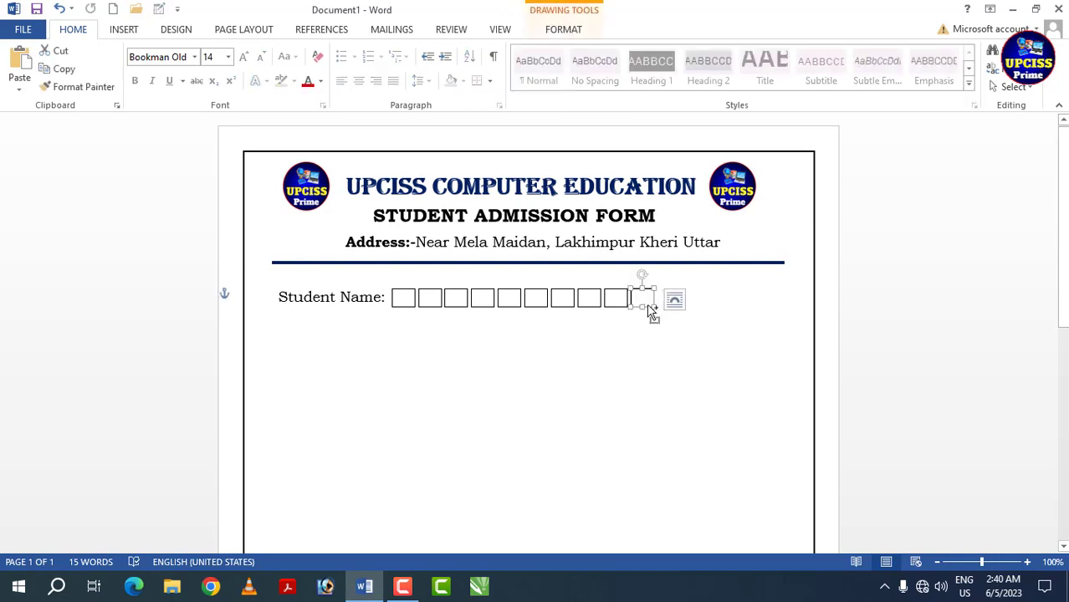
left_click_drag(652, 304, 668, 306, "ctrl+shift")
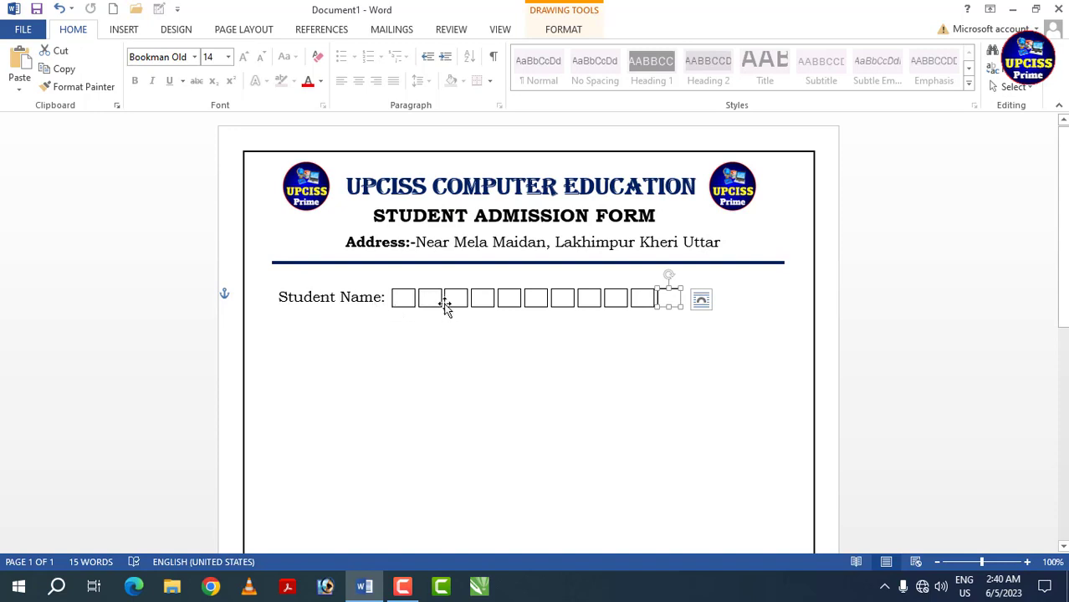
left_click(728, 315)
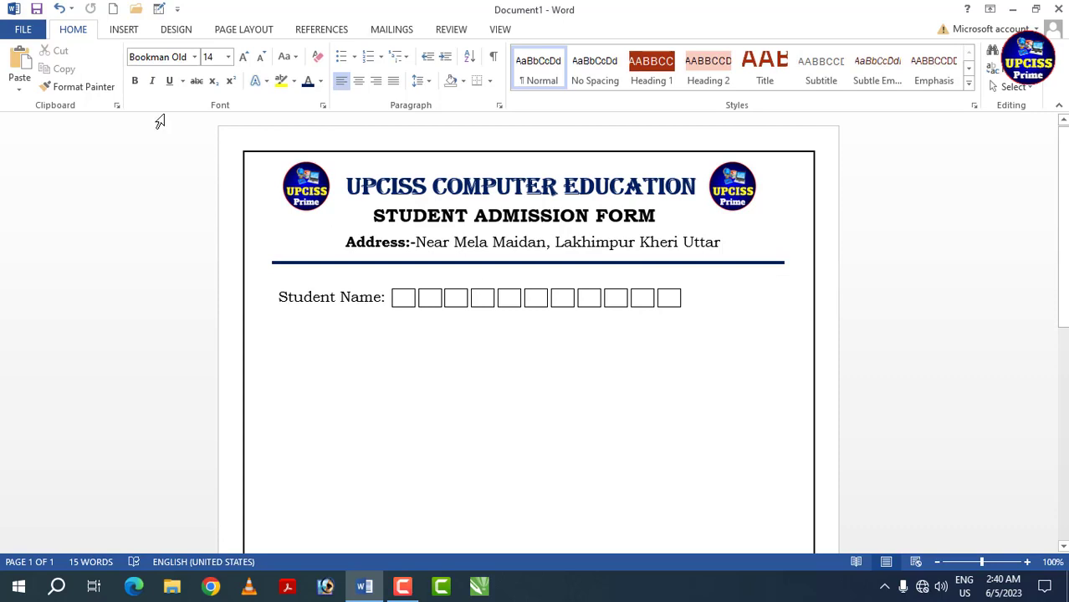
- Draw a rounded rectangle about 1.18" high and 1.14" wide below the blue line's right end, beside the name boxes
left_click(123, 29)
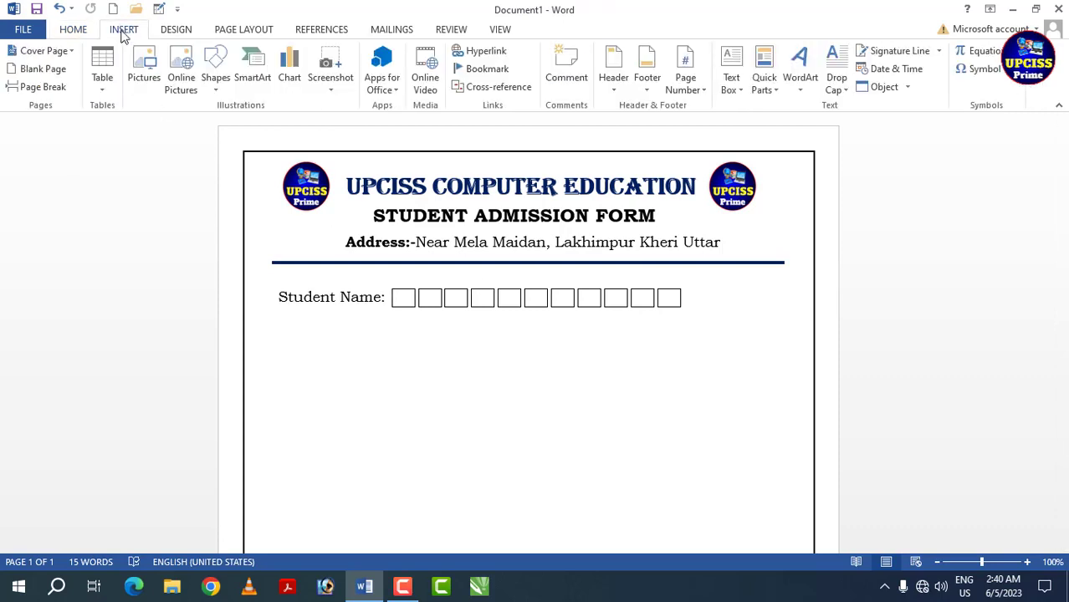
left_click(215, 84)
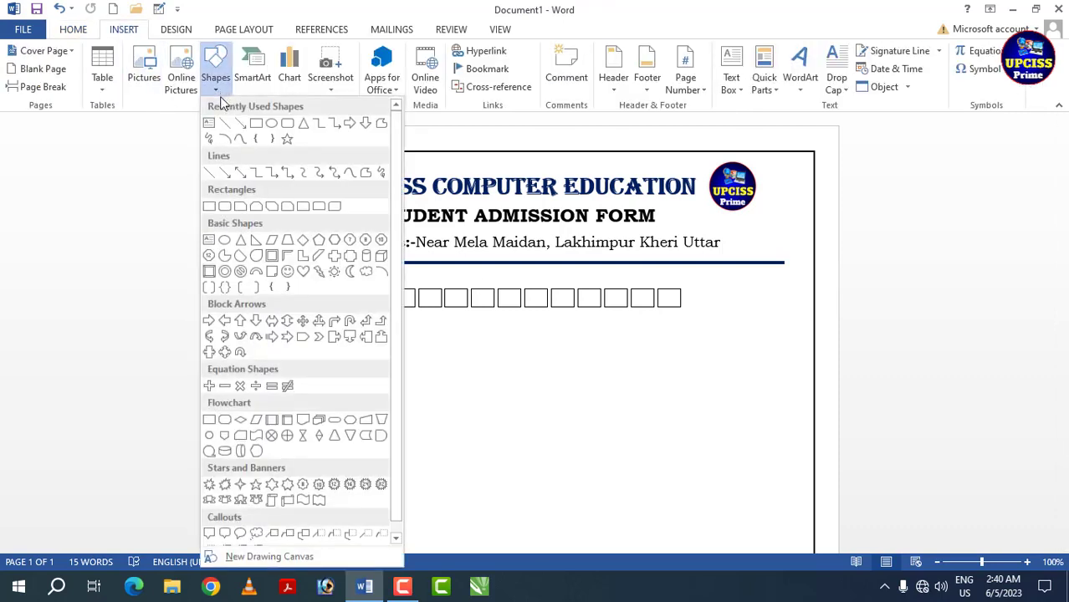
left_click(289, 126)
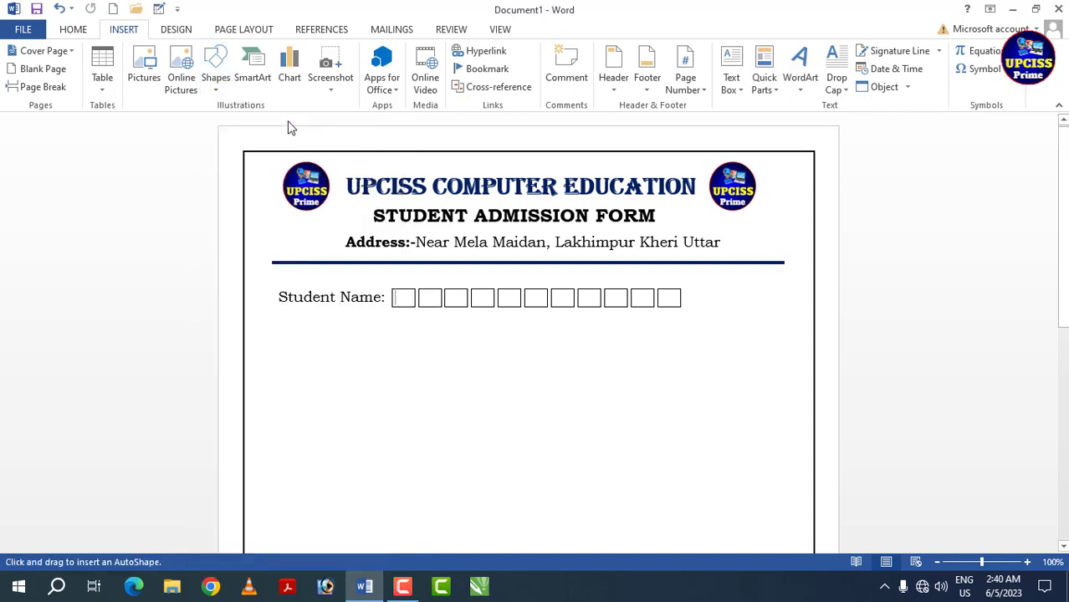
mouse_move(712, 281)
left_mouse_down()
mouse_move(747, 286)
mouse_move(799, 369)
mouse_move(785, 350)
left_mouse_up()
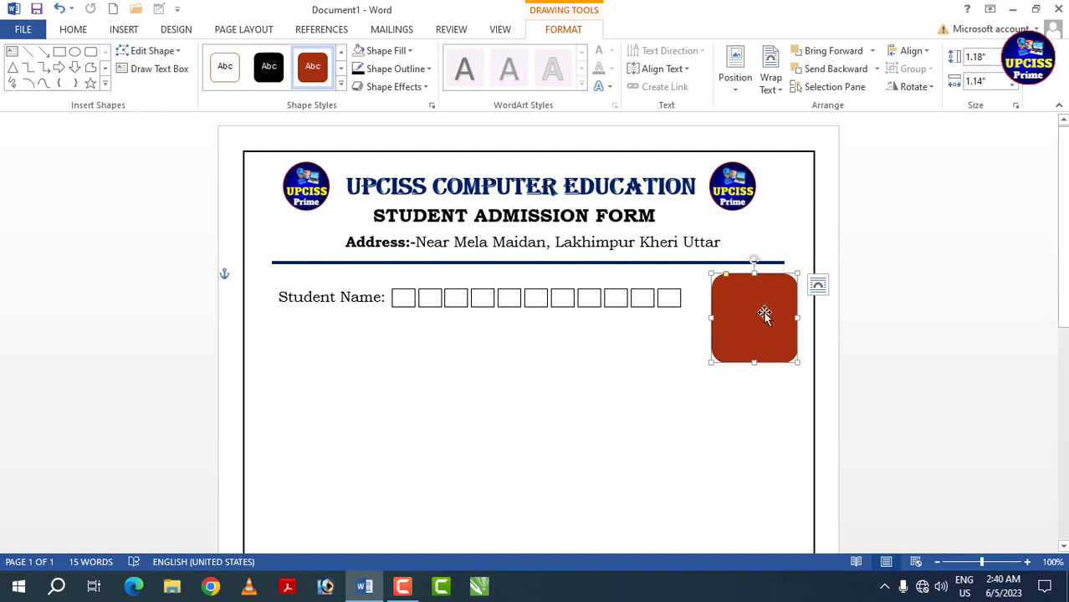
- Give the rounded rectangle no fill and a 2¼ pt black outline, and stretch its lower edge slightly downward
left_click(408, 51)
left_click(391, 190)
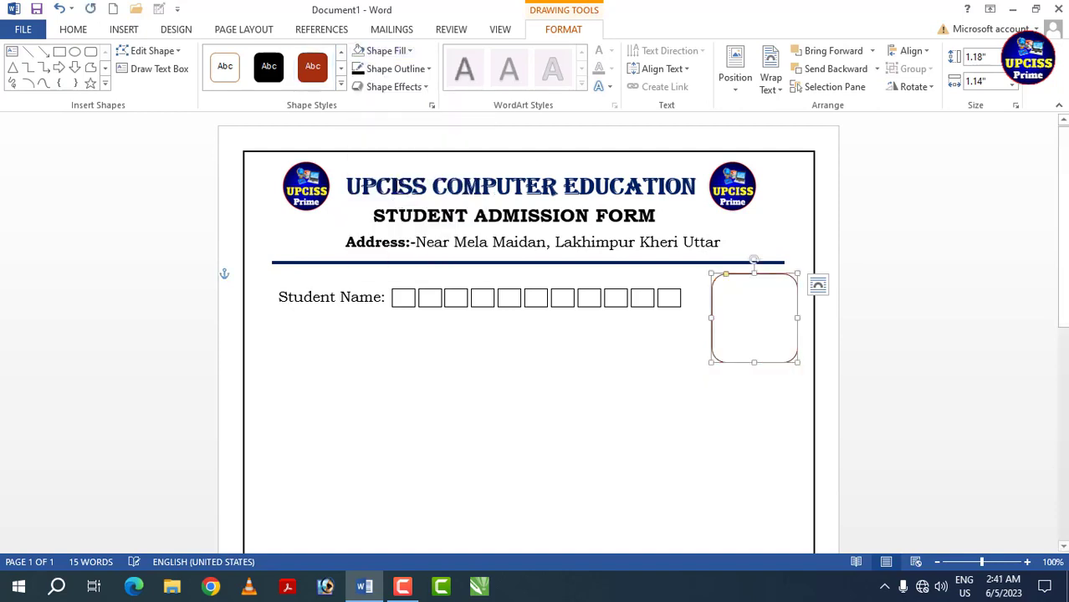
left_click(426, 70)
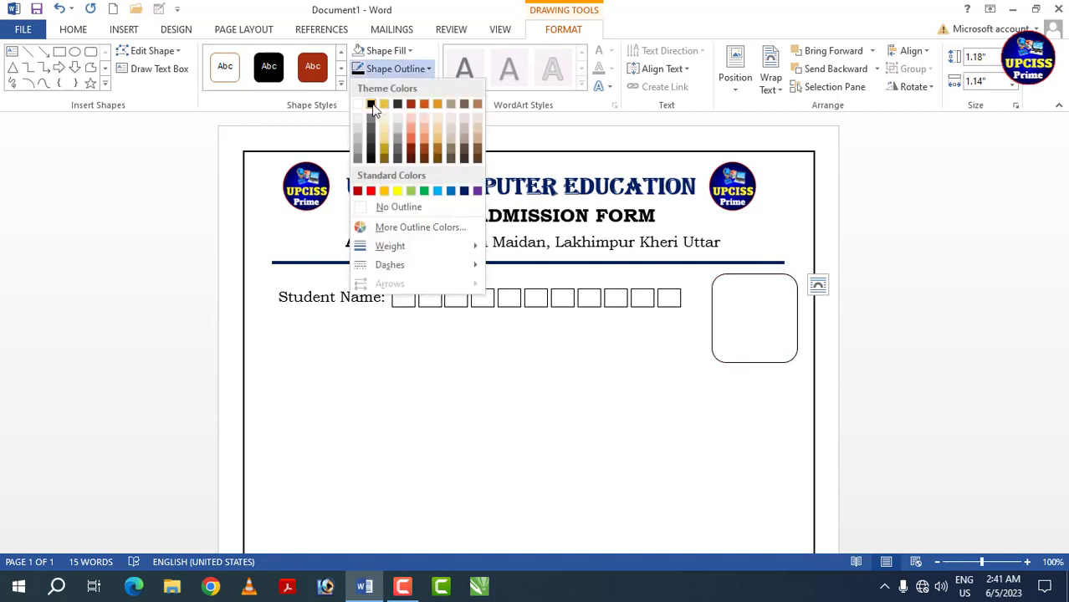
left_click(377, 105)
left_click(424, 76)
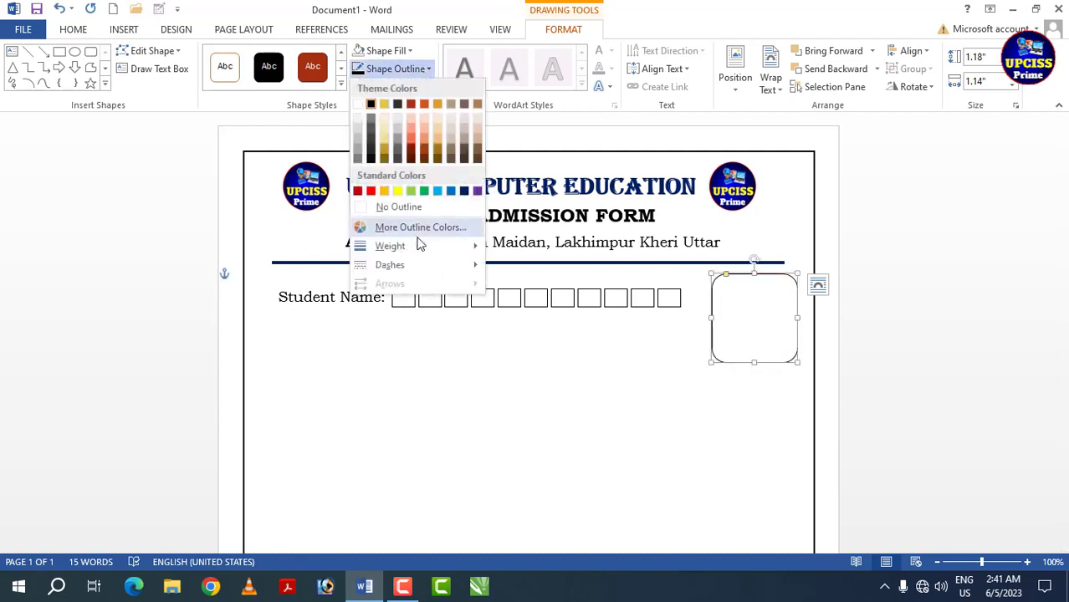
mouse_move(411, 246)
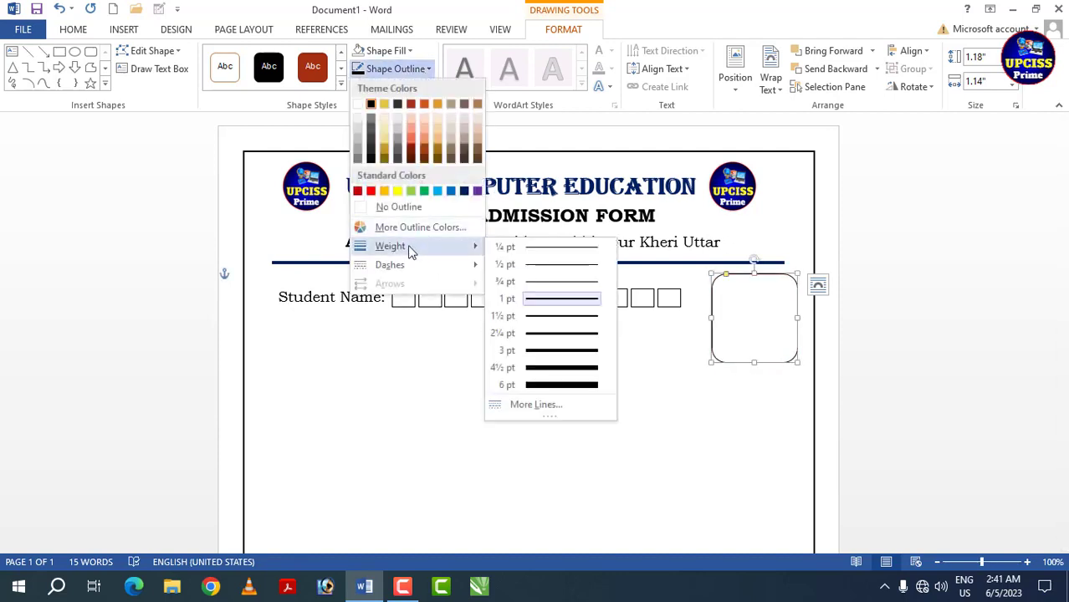
left_click(553, 337)
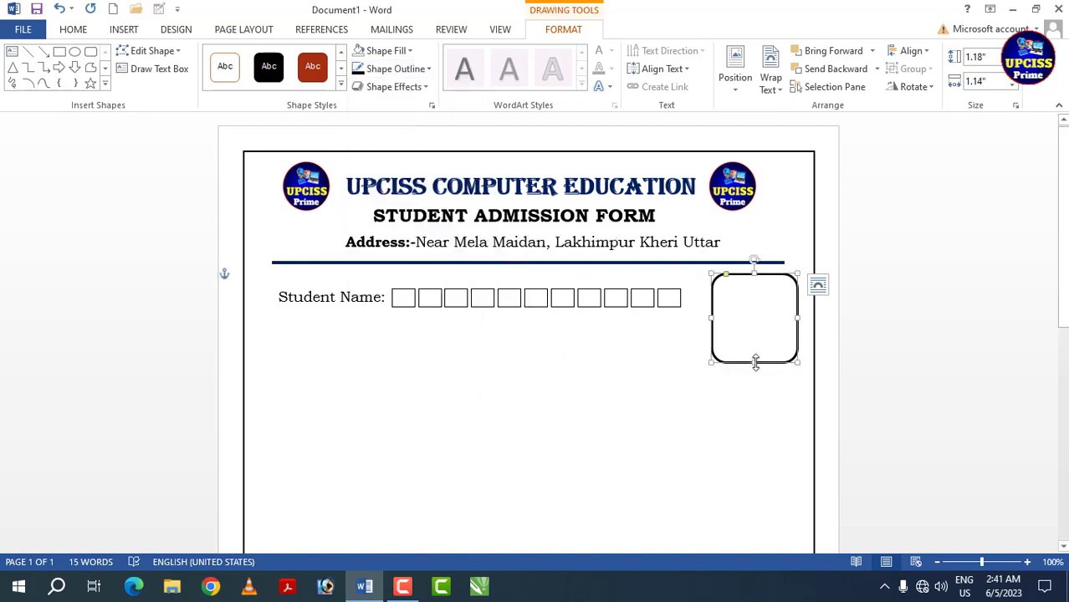
left_click_drag(753, 361, 755, 368)
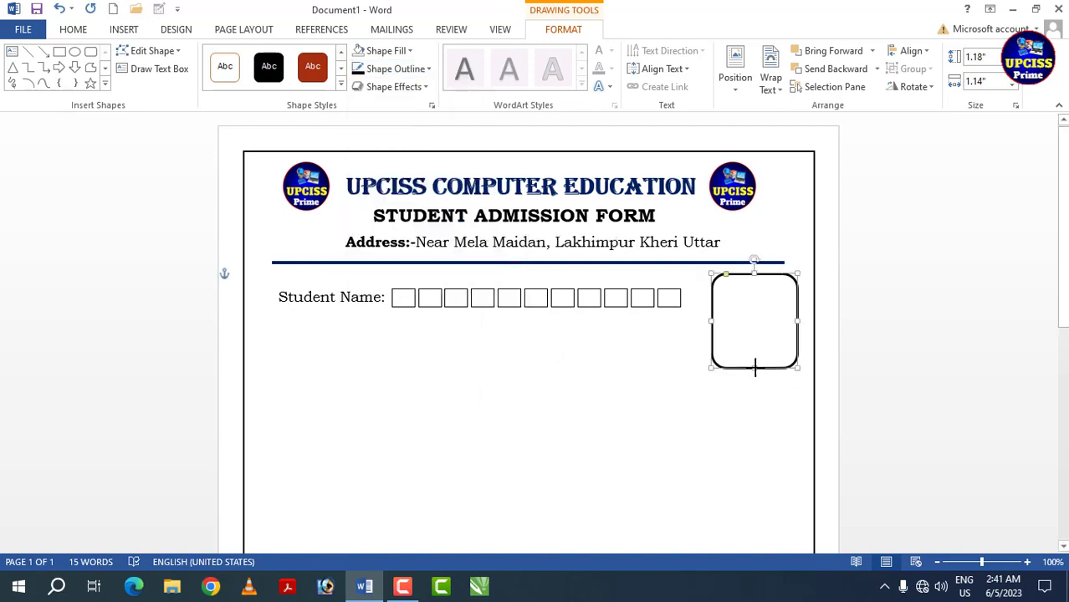
left_click(638, 348)
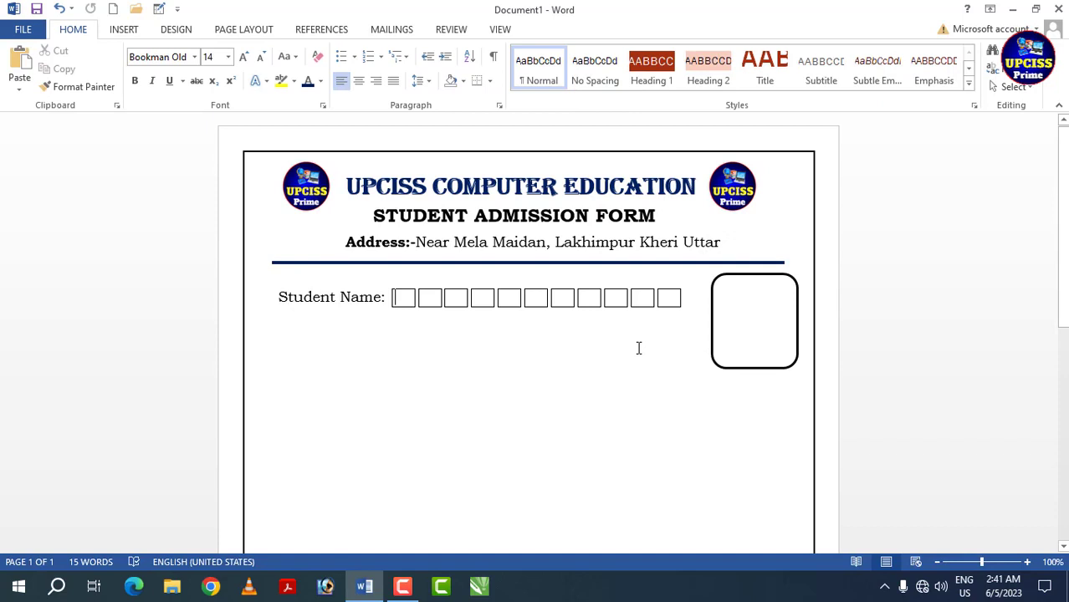
- Add the label "Father Name:" on a new line below "Student Name:"
left_click(671, 306)
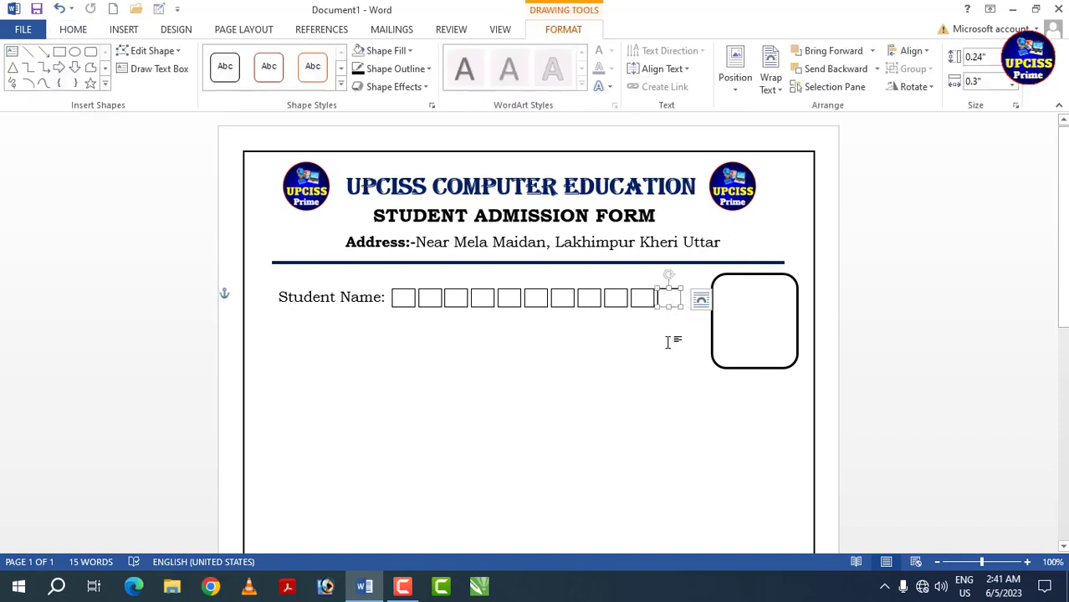
left_click(286, 317)
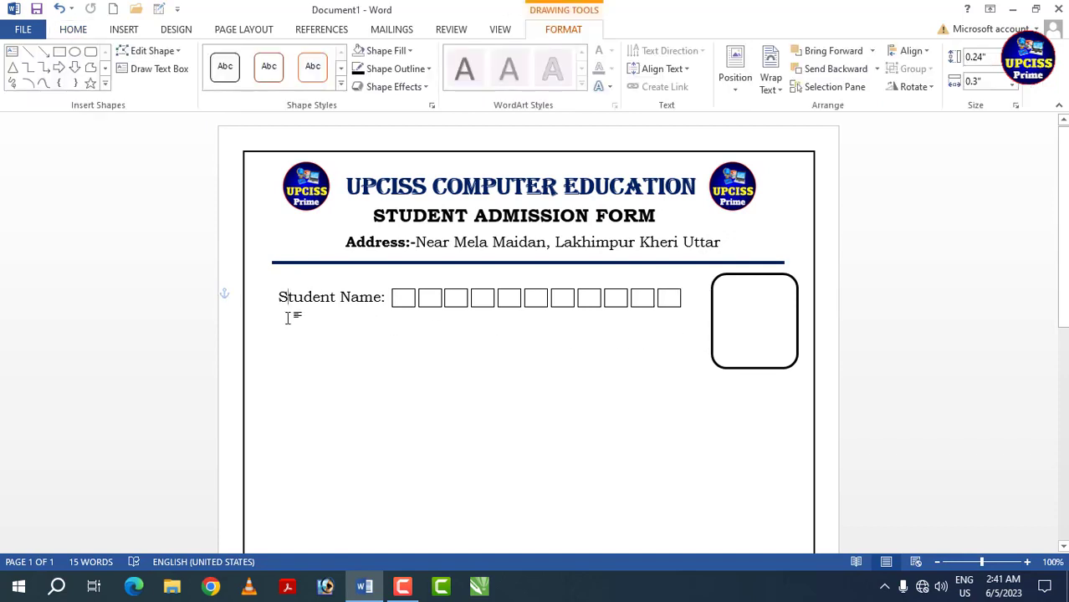
left_click(285, 318)
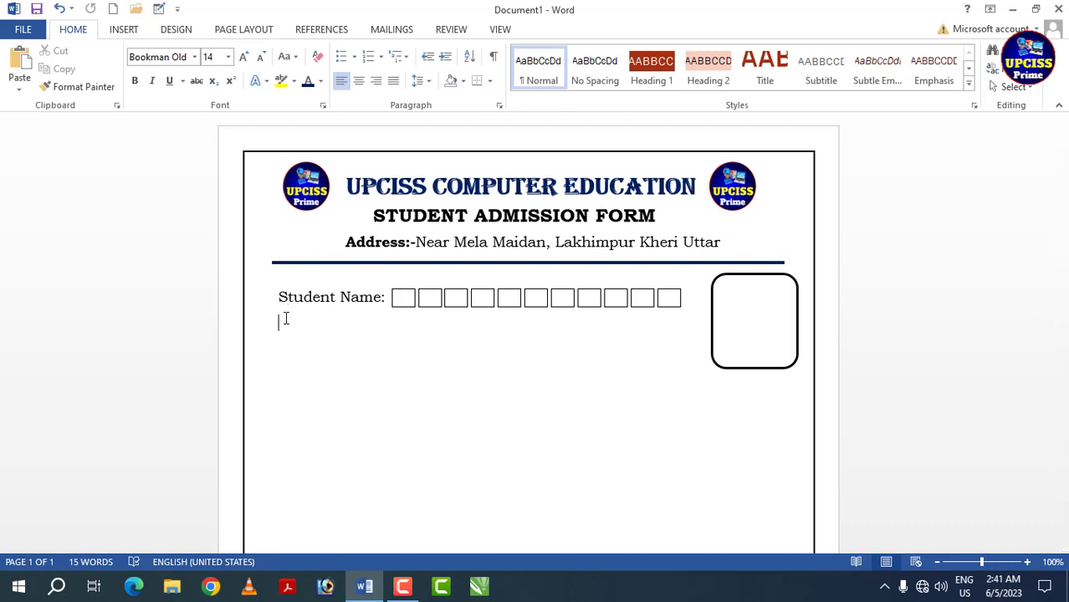
type("Father Name")
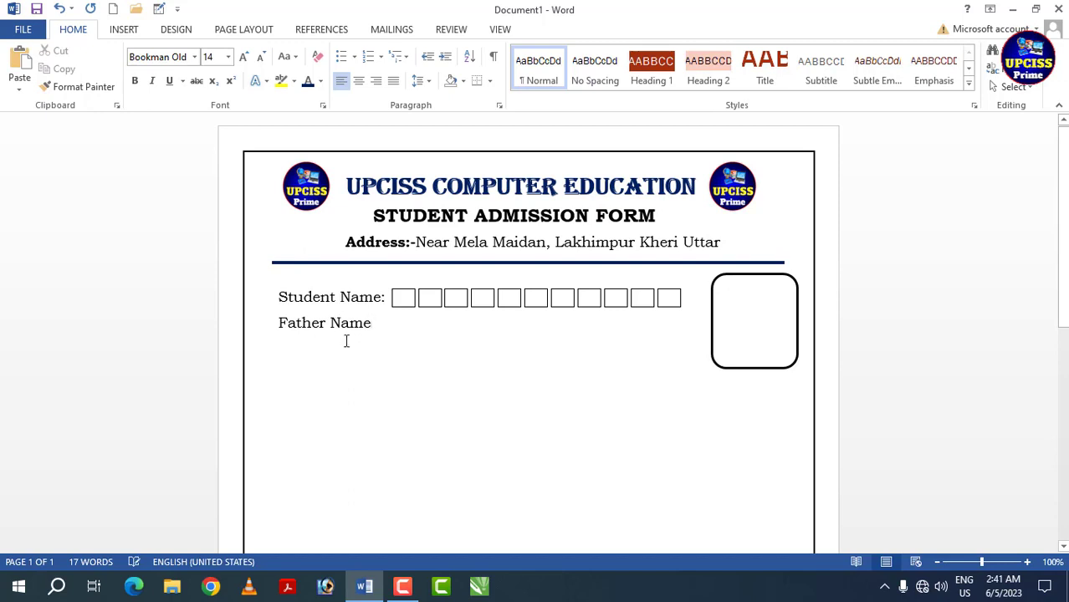
type(":")
- Duplicate all eleven "Student Name:" boxes straight down onto the "Father Name:" line
left_click(406, 303)
left_click(426, 303, "shift")
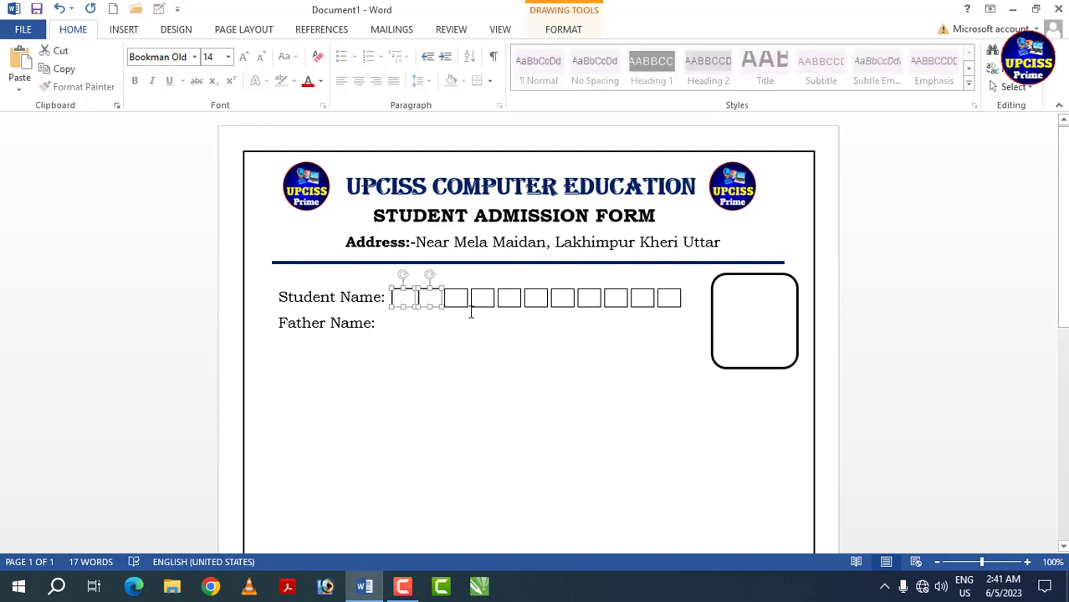
left_click(458, 304, "shift")
left_click(484, 303, "shift")
left_click(508, 301, "shift")
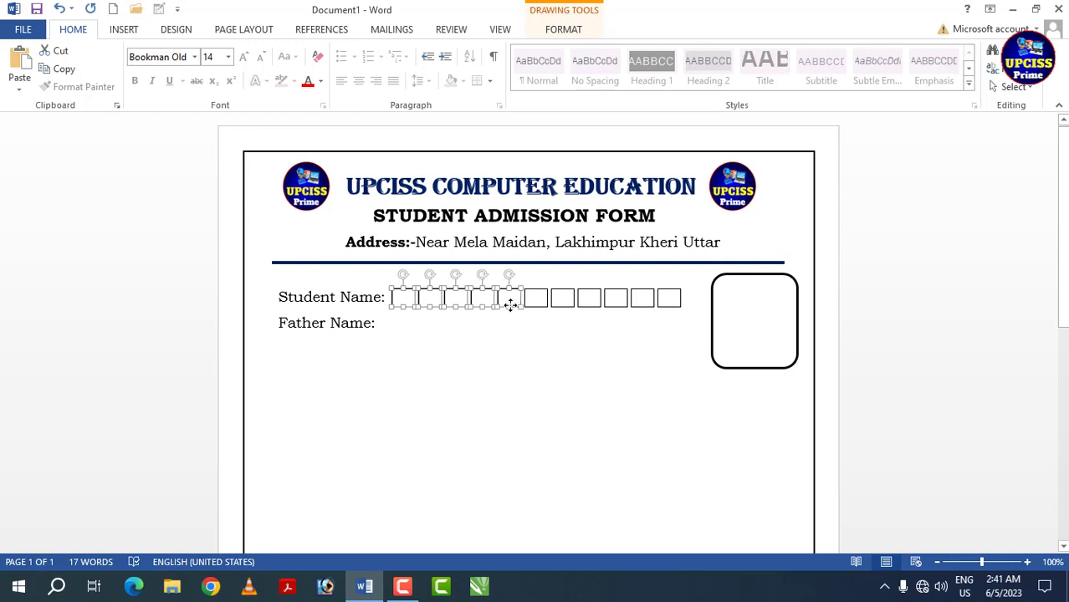
left_click(533, 307, "shift")
left_click(562, 307, "shift")
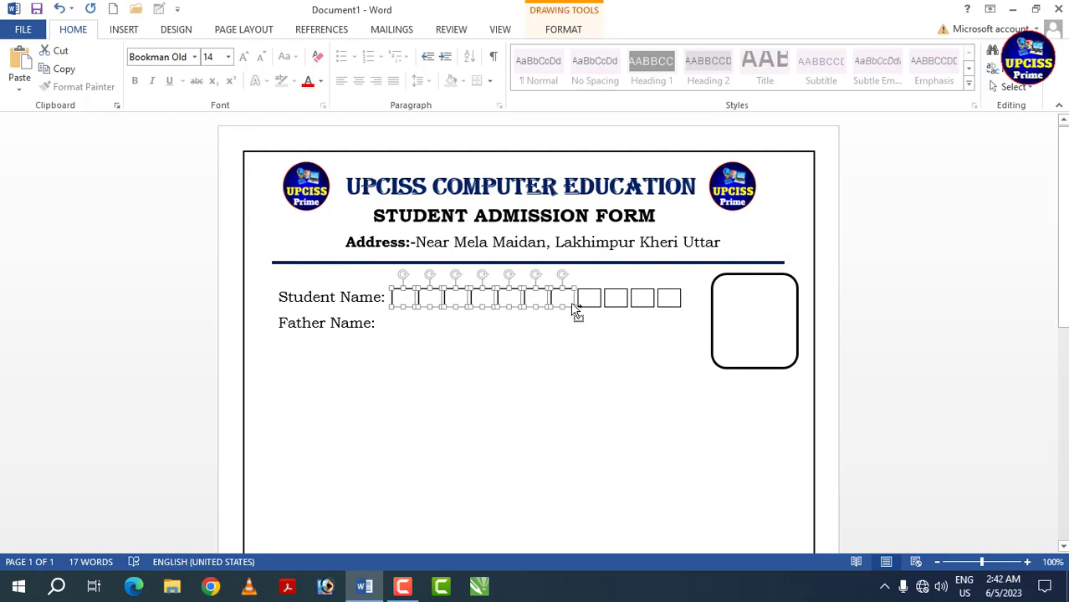
left_click(590, 303, "shift")
left_click(620, 303, "shift")
left_click(640, 301, "shift")
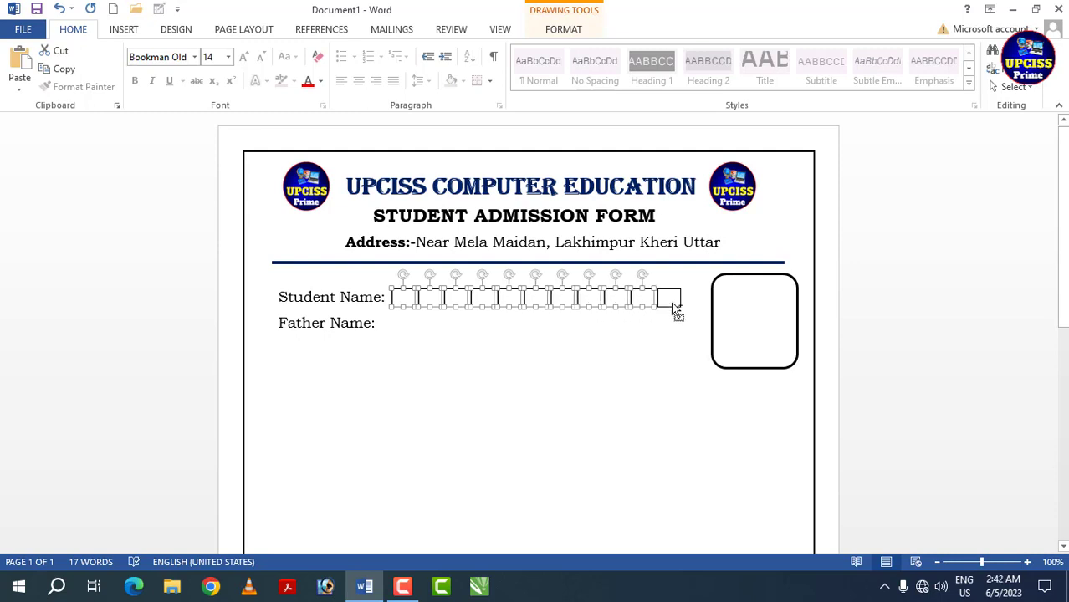
left_click(673, 308, "shift")
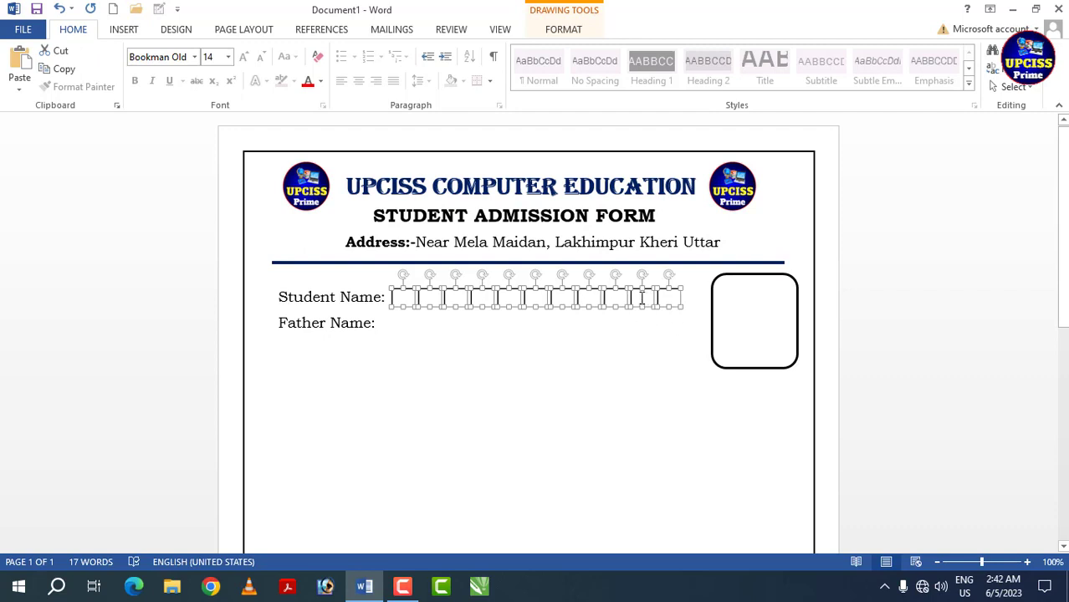
left_click_drag(655, 305, 656, 324)
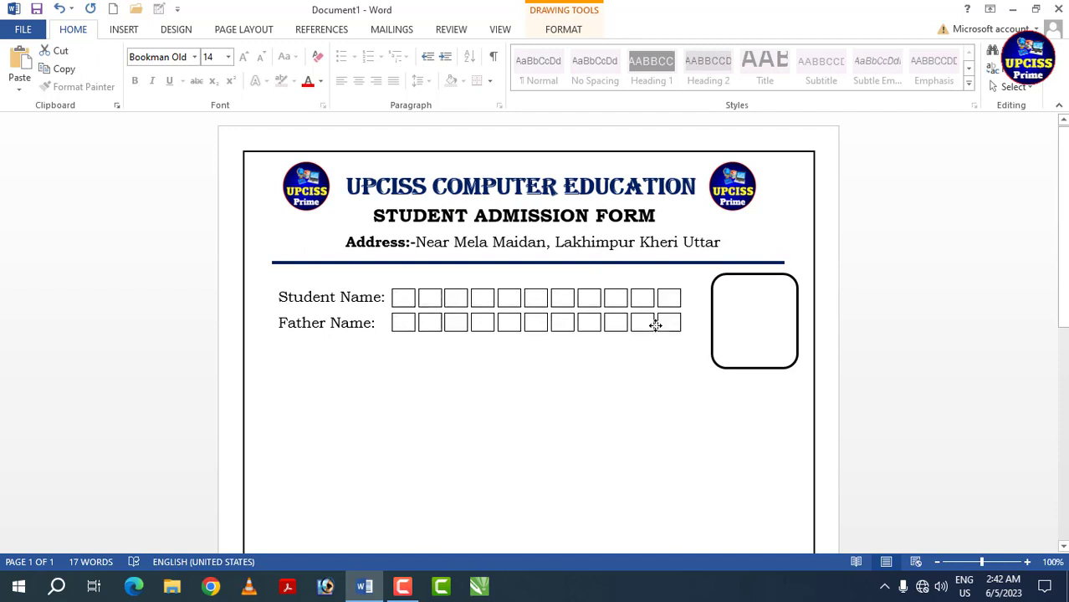
left_click(634, 357)
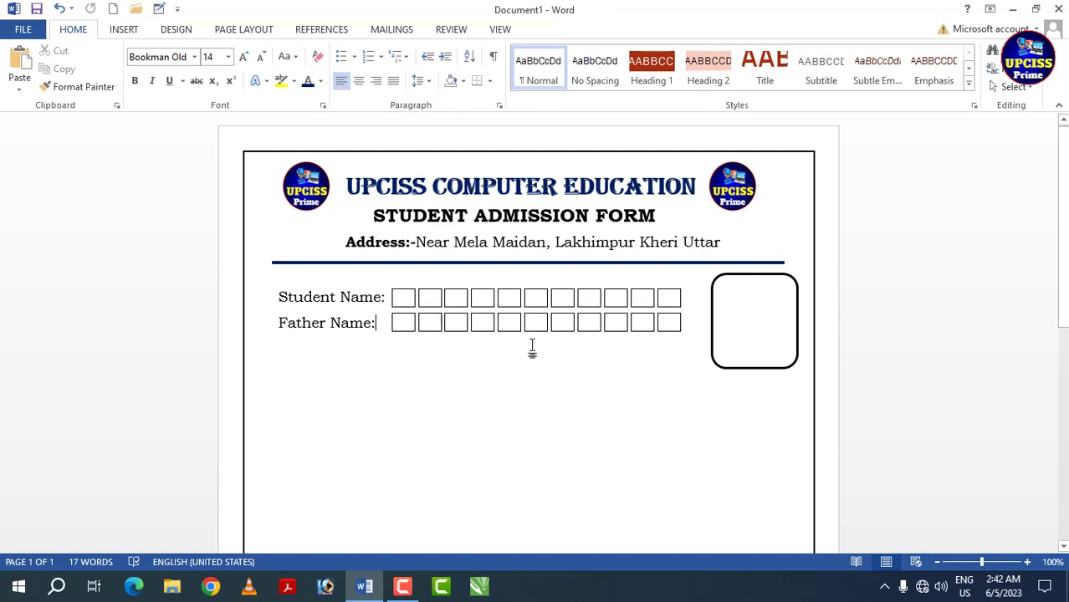
- Add the label "Mother Name:" on a new line below "Father Name:"
left_click(281, 347)
type("Mother N")
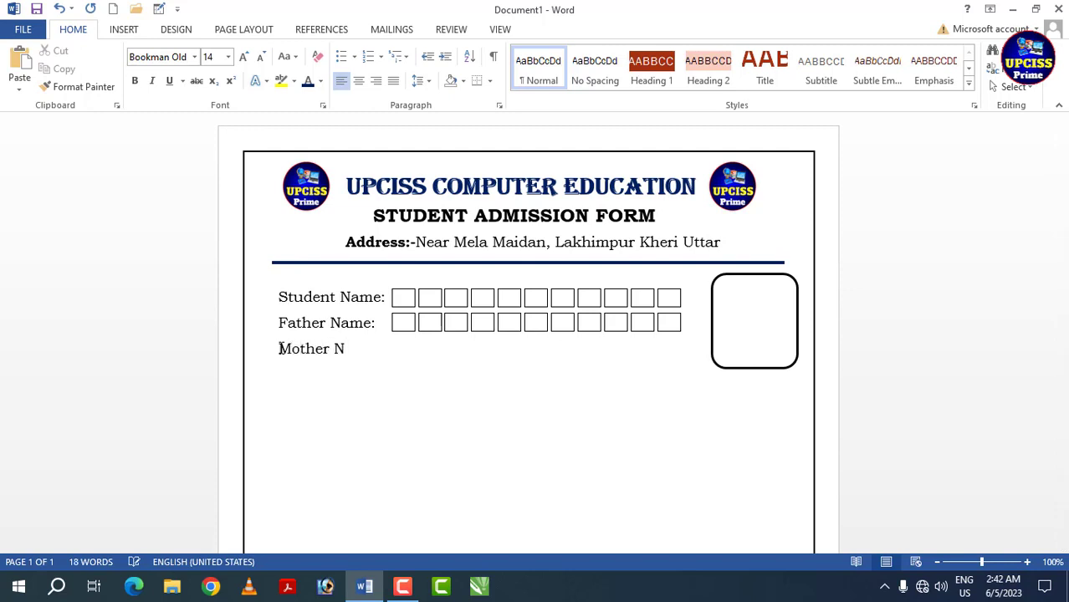
type("ame:")
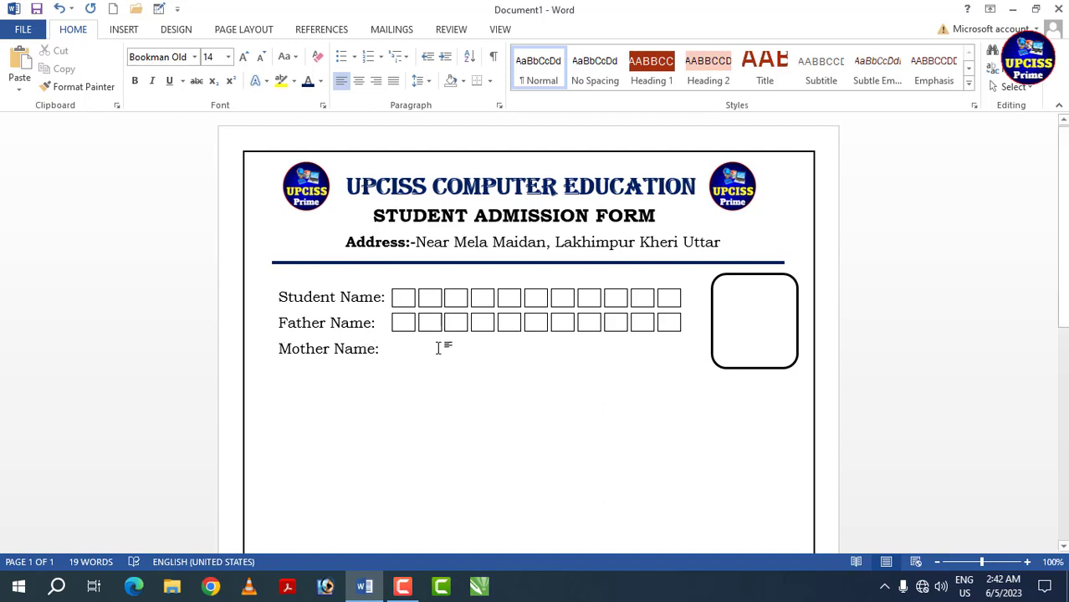
left_click(400, 331)
left_click(431, 324, "shift")
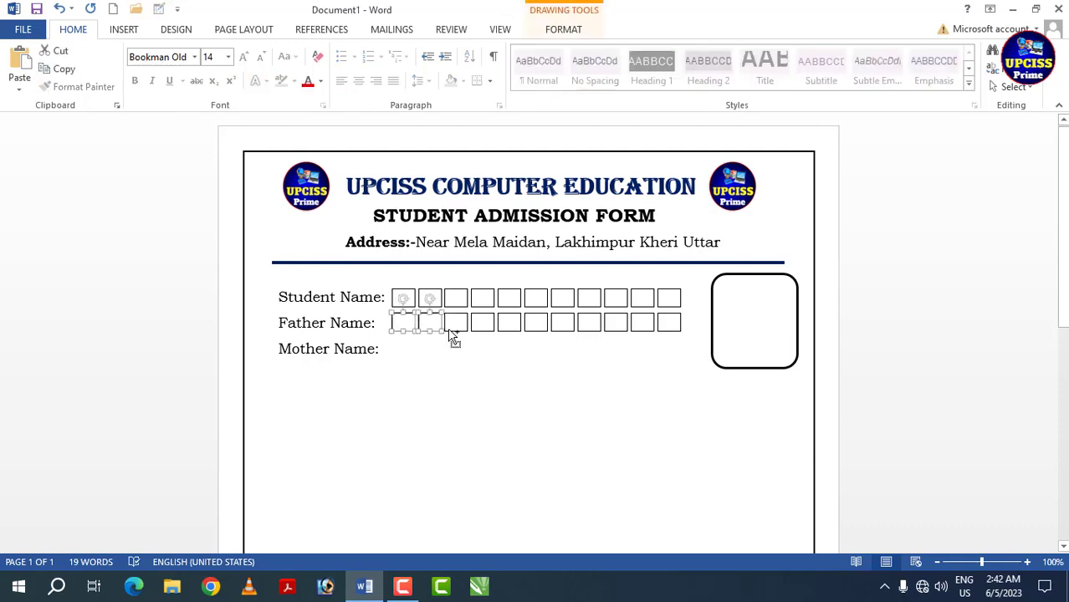
left_click(454, 328, "shift")
left_click(484, 329, "shift")
left_click(510, 329, "shift")
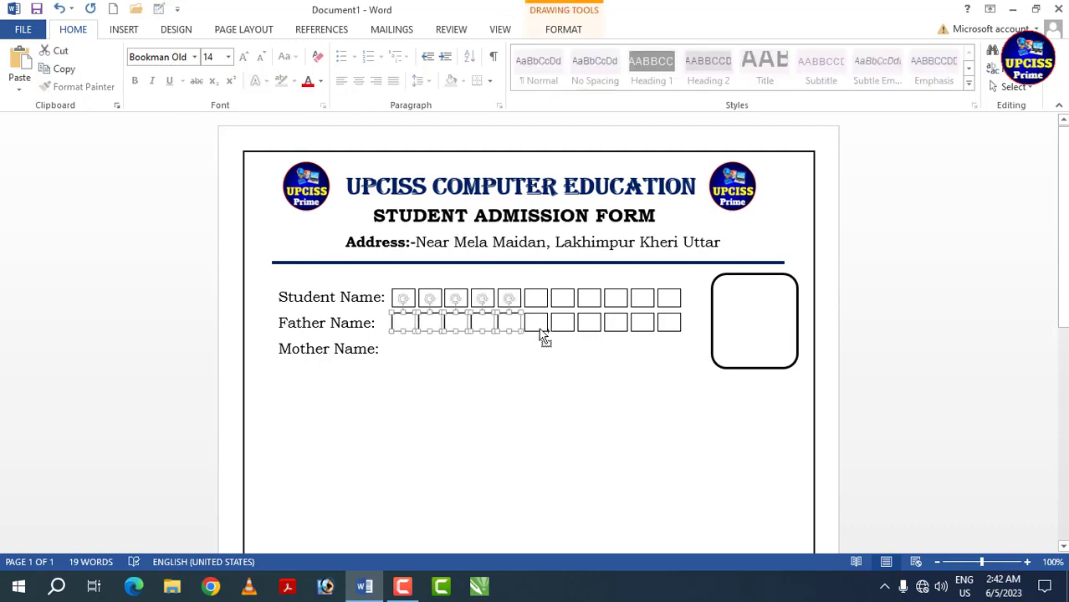
left_click(540, 329, "shift")
left_click(558, 329, "shift")
left_click(589, 323, "shift")
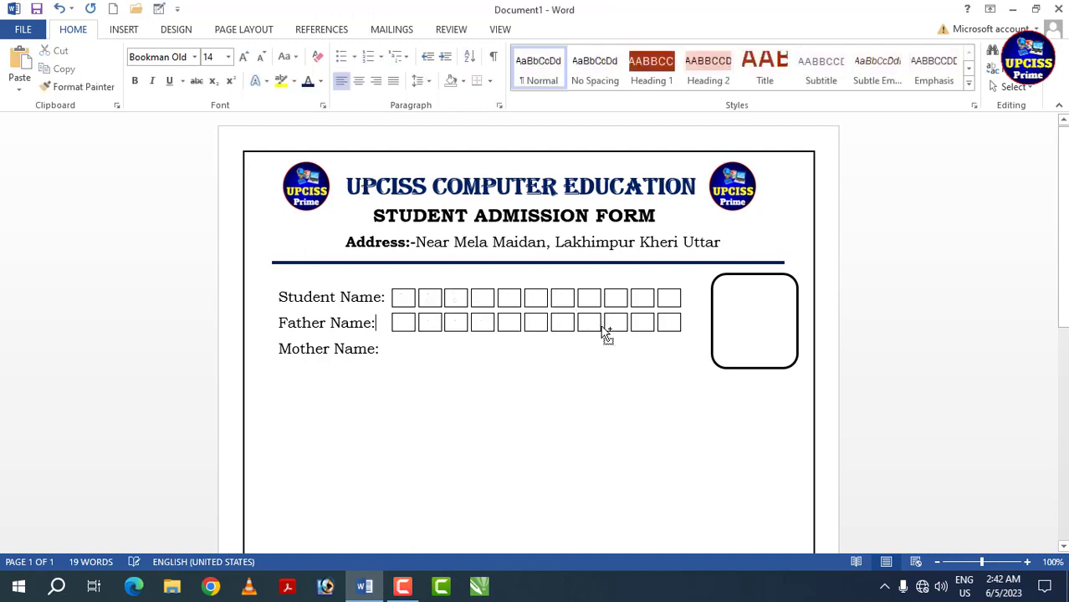
left_click(666, 329, "shift")
left_click(642, 328, "shift")
left_click(616, 326, "shift")
left_click(588, 324, "shift")
left_click(563, 327, "shift")
left_click(541, 332, "shift")
left_click(407, 330, "shift")
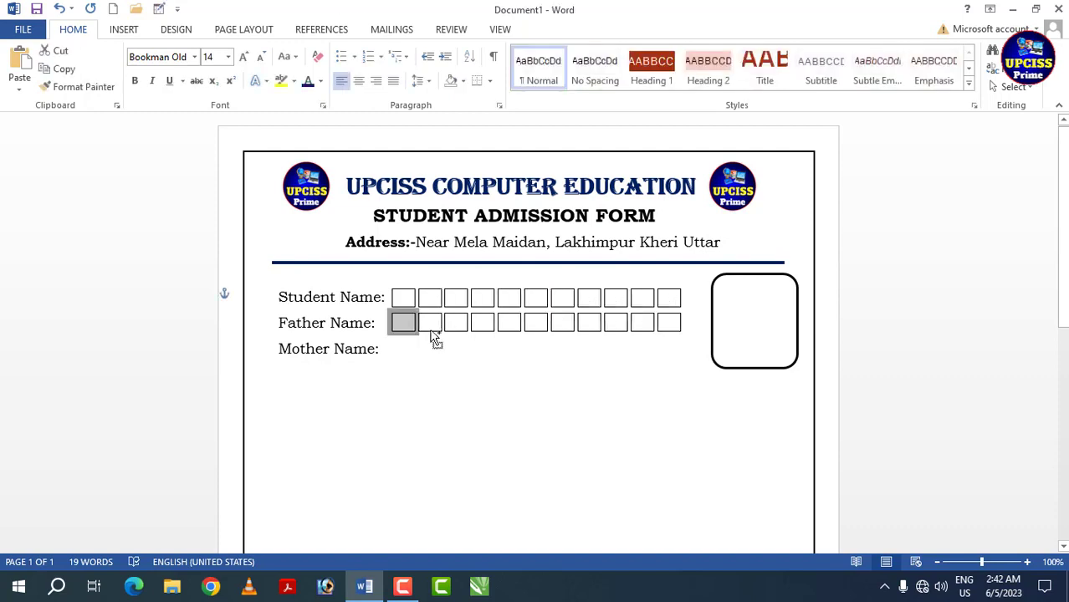
left_click(429, 332, "shift")
left_click(411, 336)
- Duplicate all eleven "Father Name:" boxes straight down onto the "Mother Name:" line
left_click(409, 330, "shift")
left_click(430, 330, "shift")
left_click(457, 331, "shift")
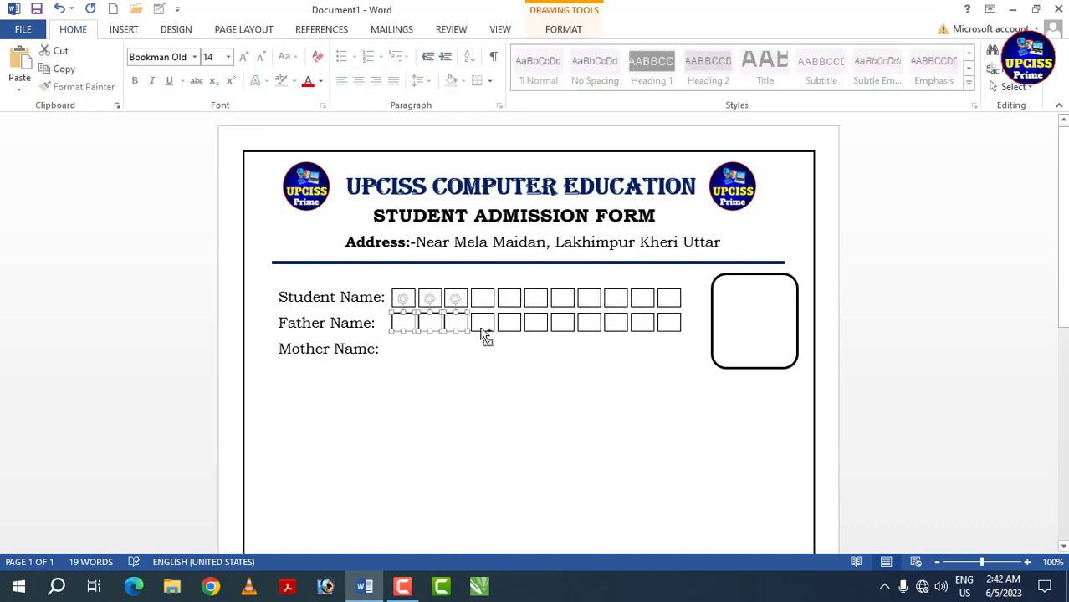
left_click(483, 332, "shift")
left_click(537, 335, "shift")
left_click(563, 332, "shift")
left_click(591, 332, "shift")
left_click(616, 330, "shift")
left_click(640, 327, "shift")
left_click(666, 328, "shift")
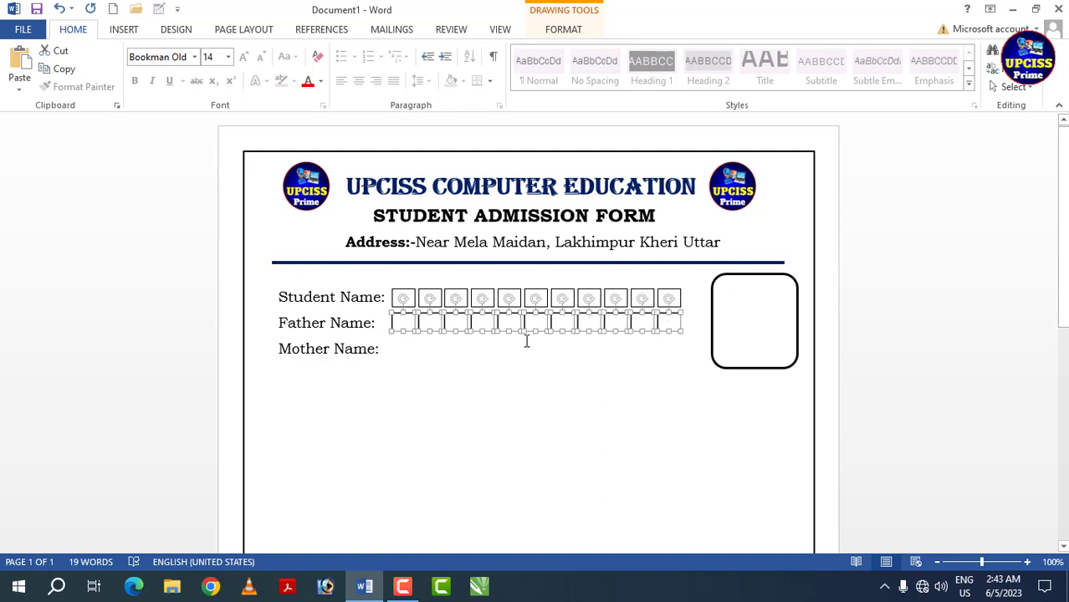
left_click_drag(539, 327, 542, 348)
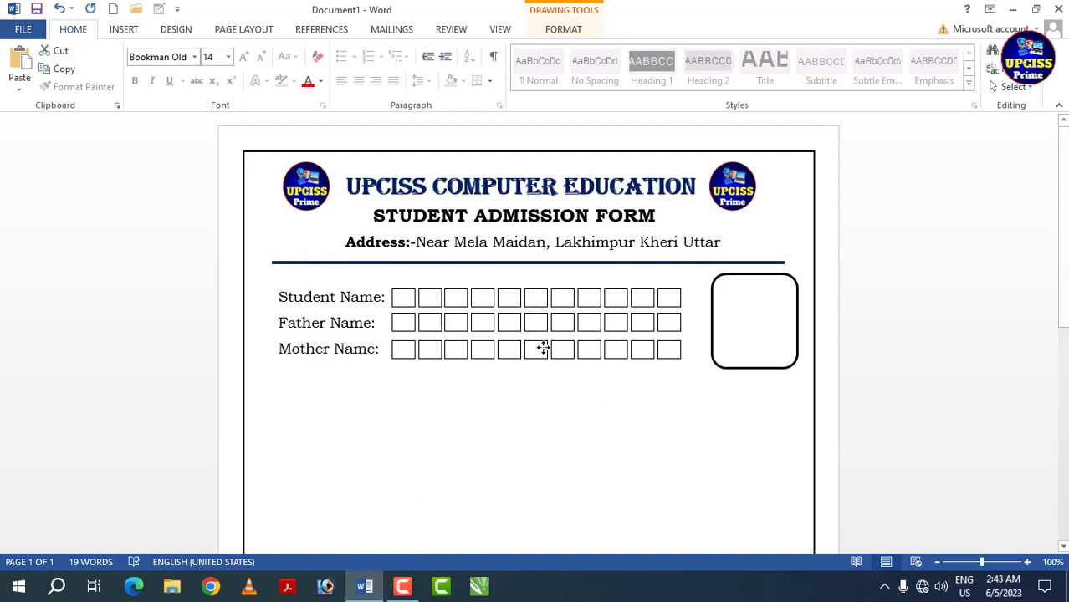
left_click(539, 383)
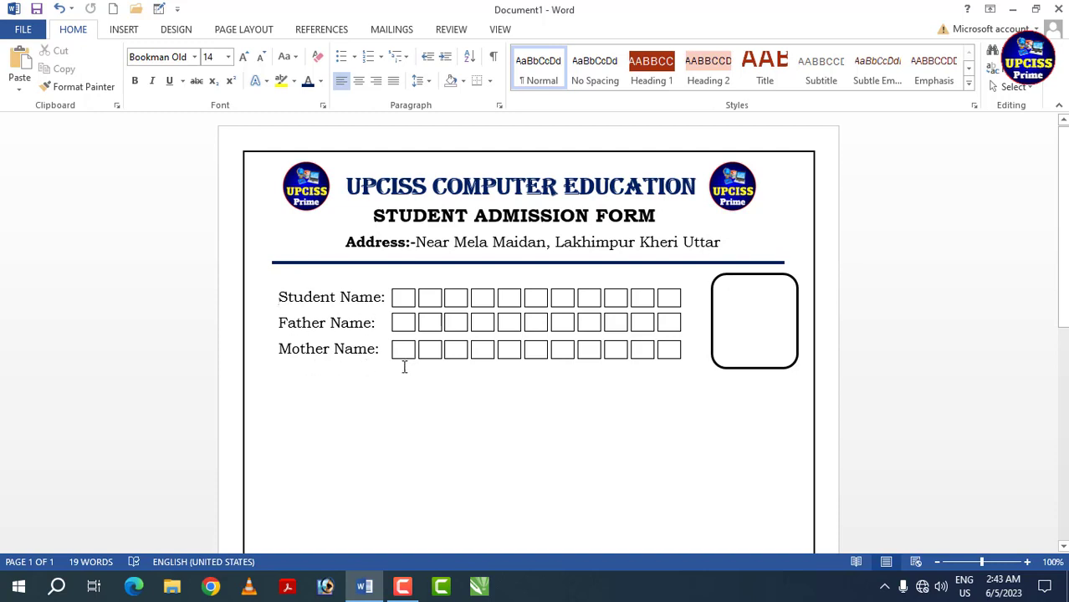
- Add the label "Date of Birth:" on a new line below "Mother Name:"
left_click(281, 376)
type("Date of ")
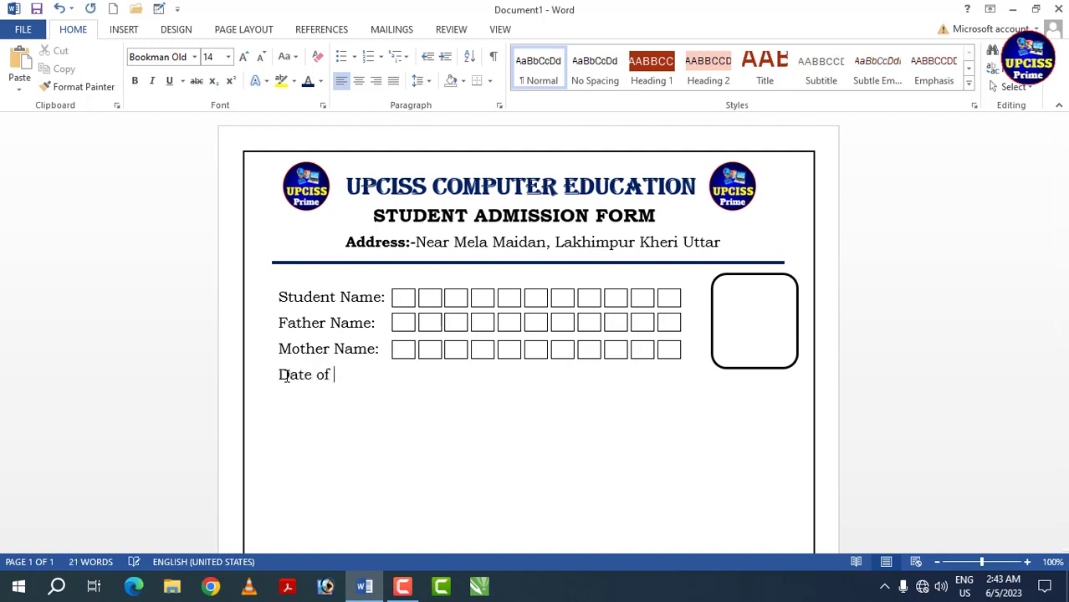
type("Birth:")
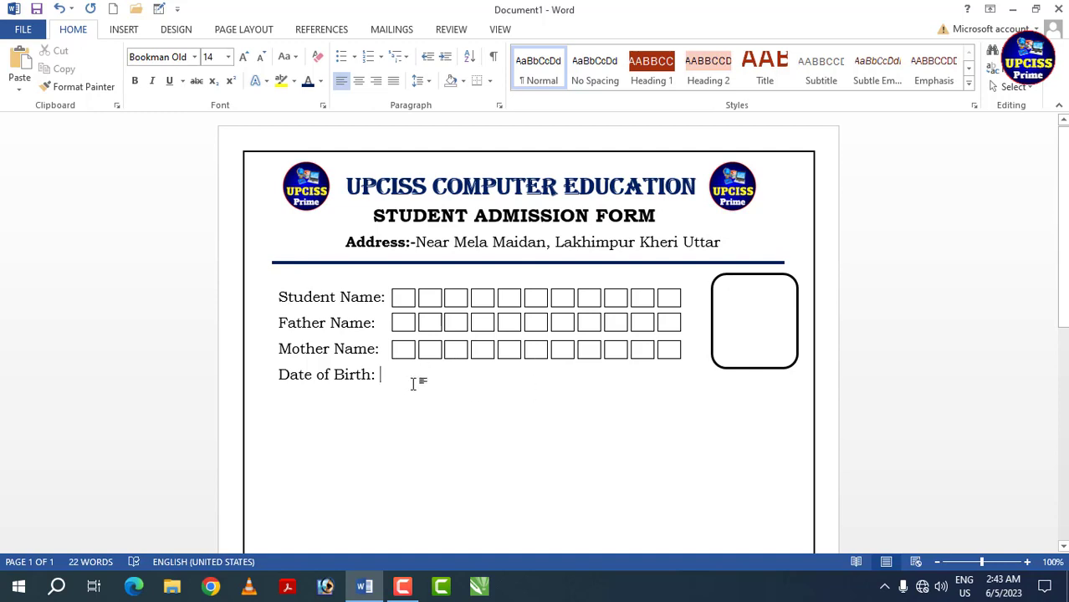
- Duplicate the first eight "Mother Name:" boxes straight down onto the "Date of Birth:" line
left_click(407, 358)
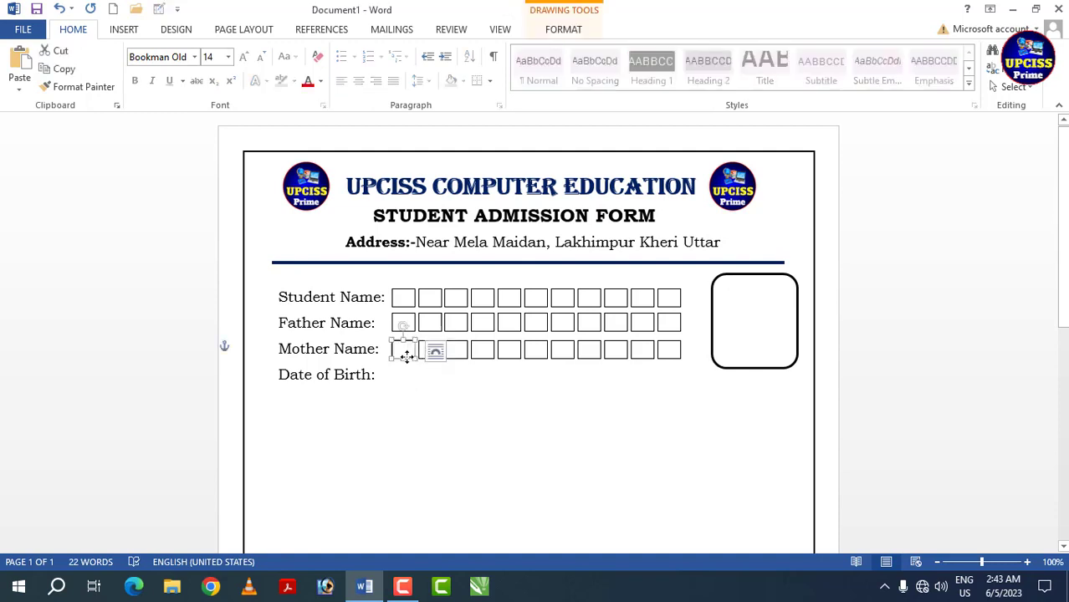
left_click(427, 360, "shift")
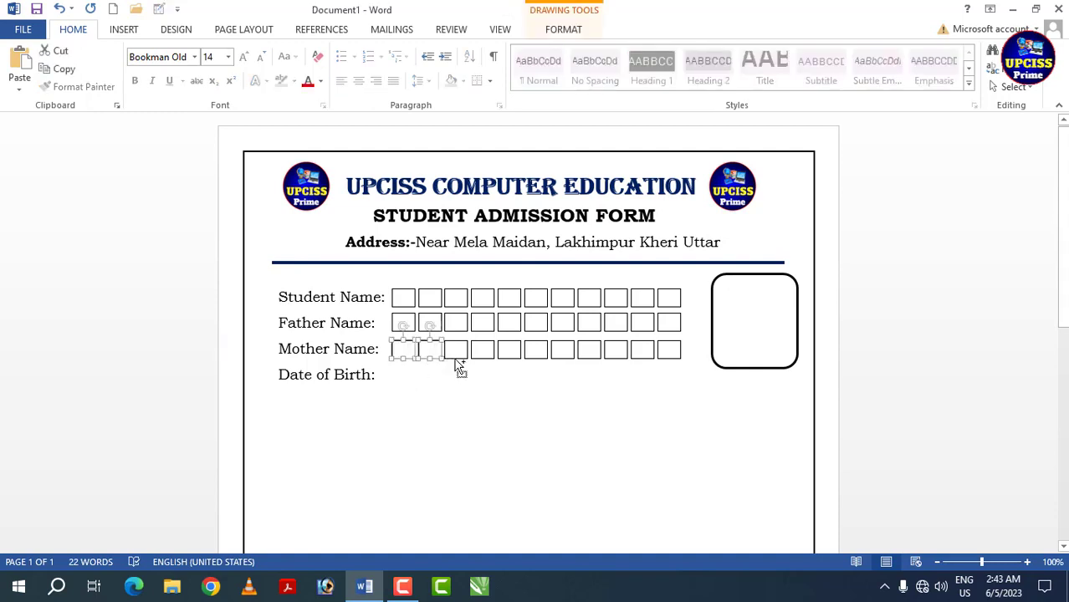
left_click(453, 358, "shift")
left_click(485, 358, "shift")
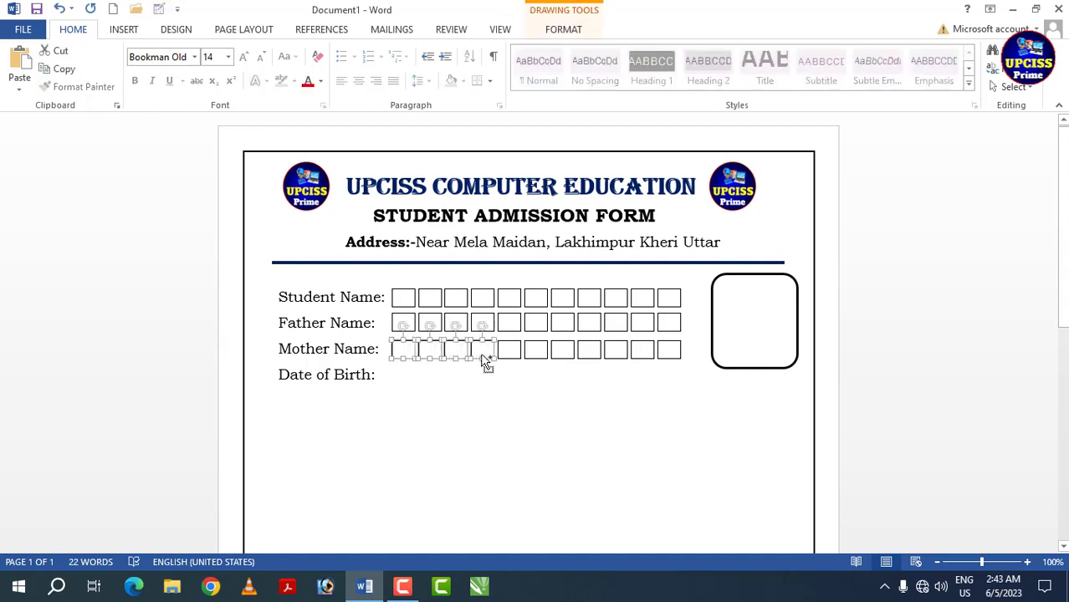
left_click(510, 358, "shift")
left_click(536, 358, "shift")
left_click(562, 358, "shift")
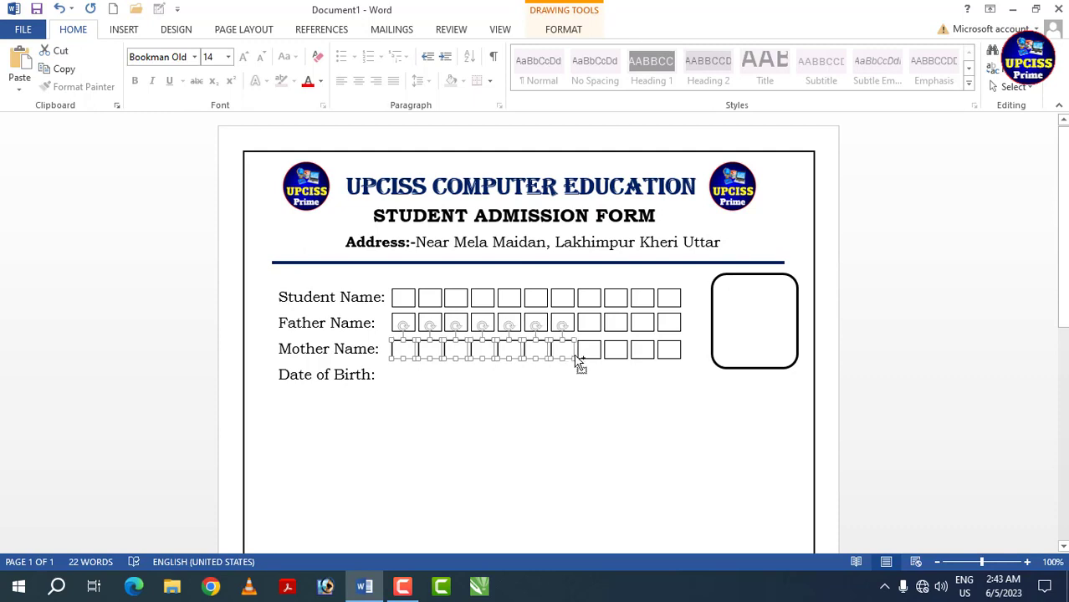
left_click(587, 358, "shift")
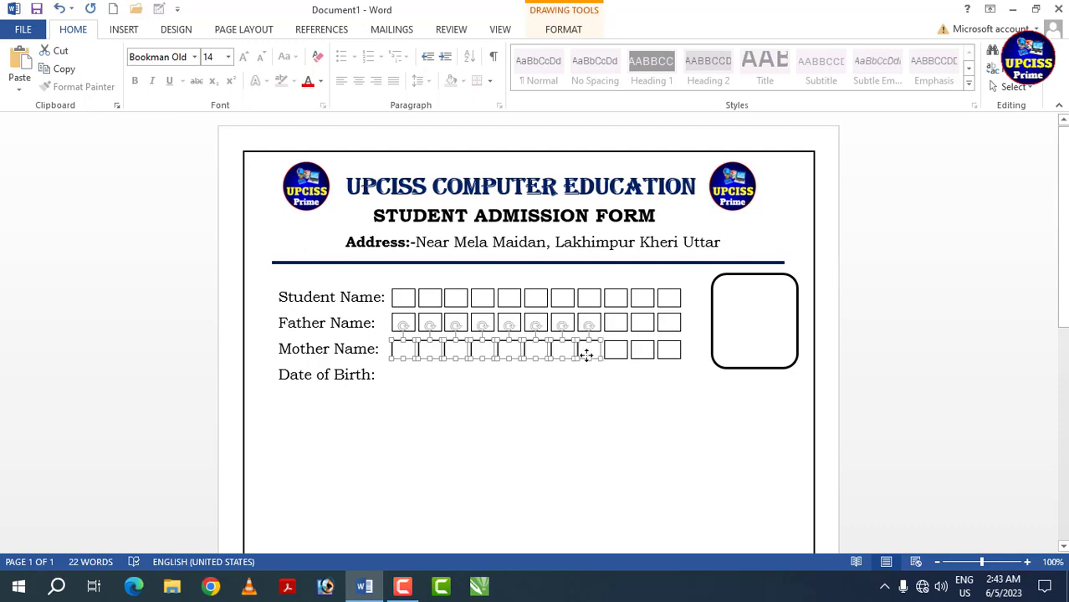
left_click(539, 357, "shift")
left_click(539, 357, "shift")
left_click_drag(545, 365, 542, 381)
left_click(506, 408)
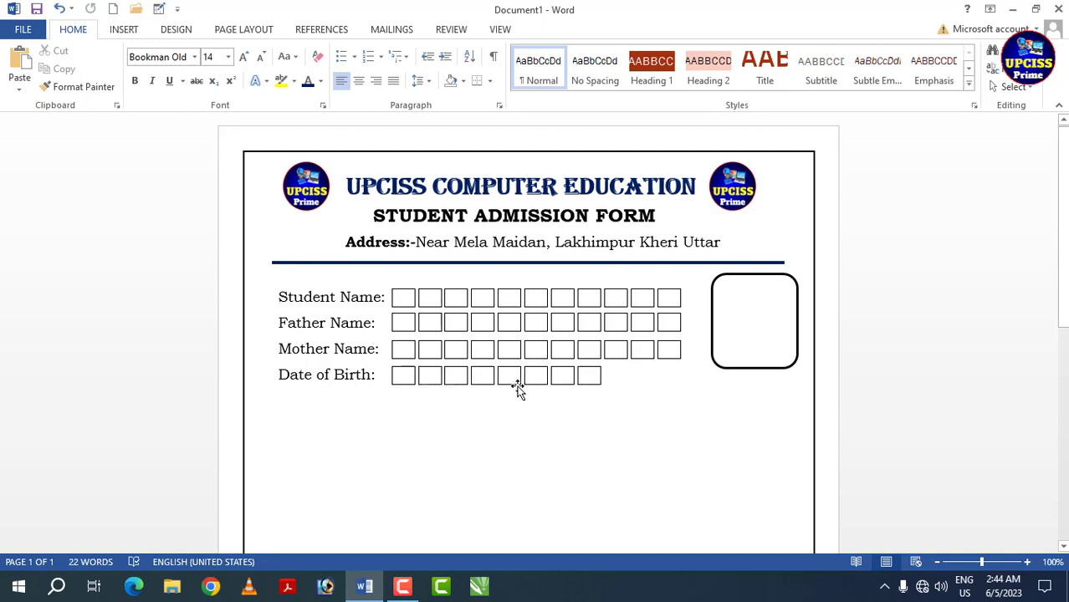
- Add the label "Category:" on a new line below "Date of Birth:"
double_click(282, 407)
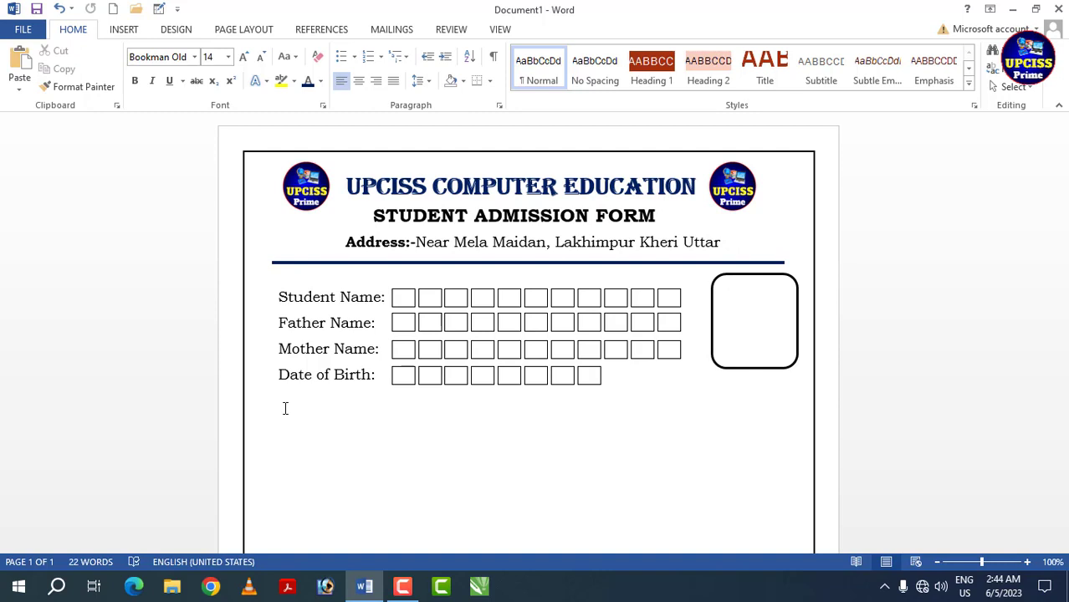
type("Category:")
- Add the option "GENERAL" on the "Category:" line, aligned with the boxes above, and place a copied "Date of Birth:" box after it
type("GEN")
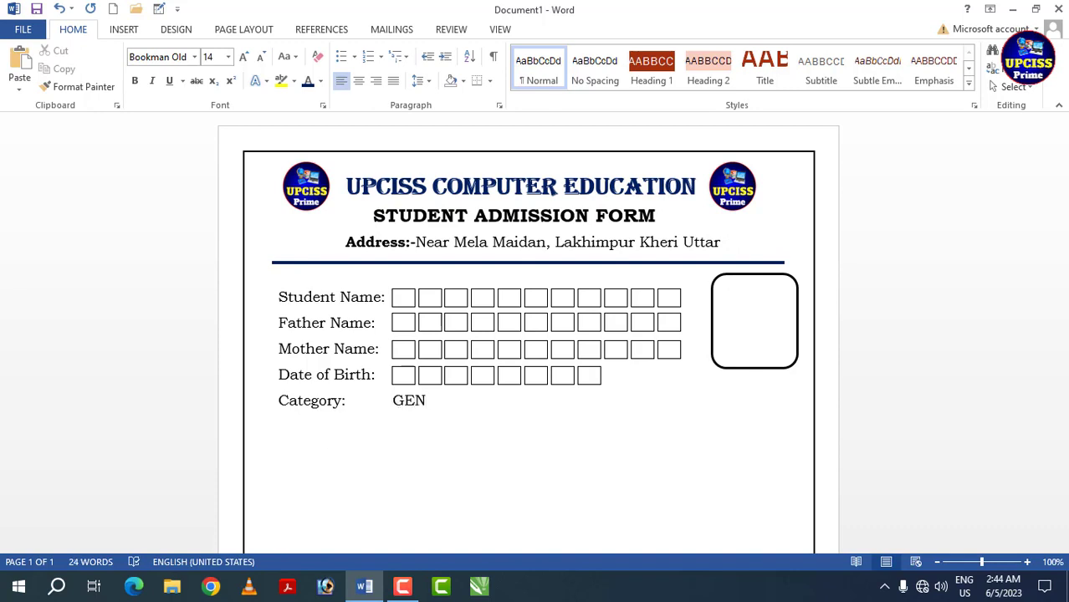
type("ERAL")
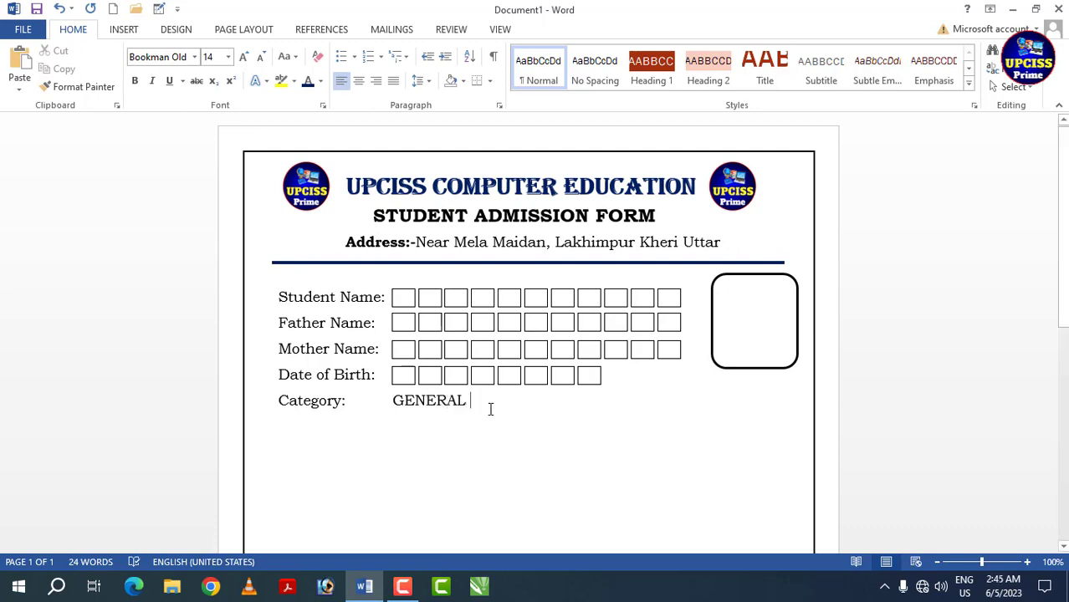
left_click(486, 385)
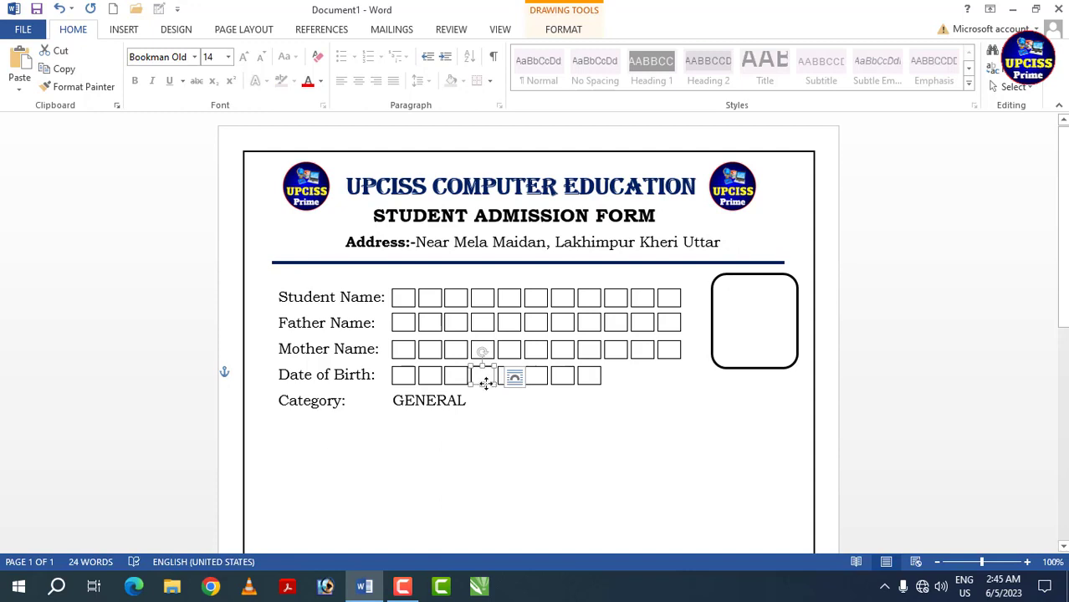
left_click_drag(486, 383, 484, 411)
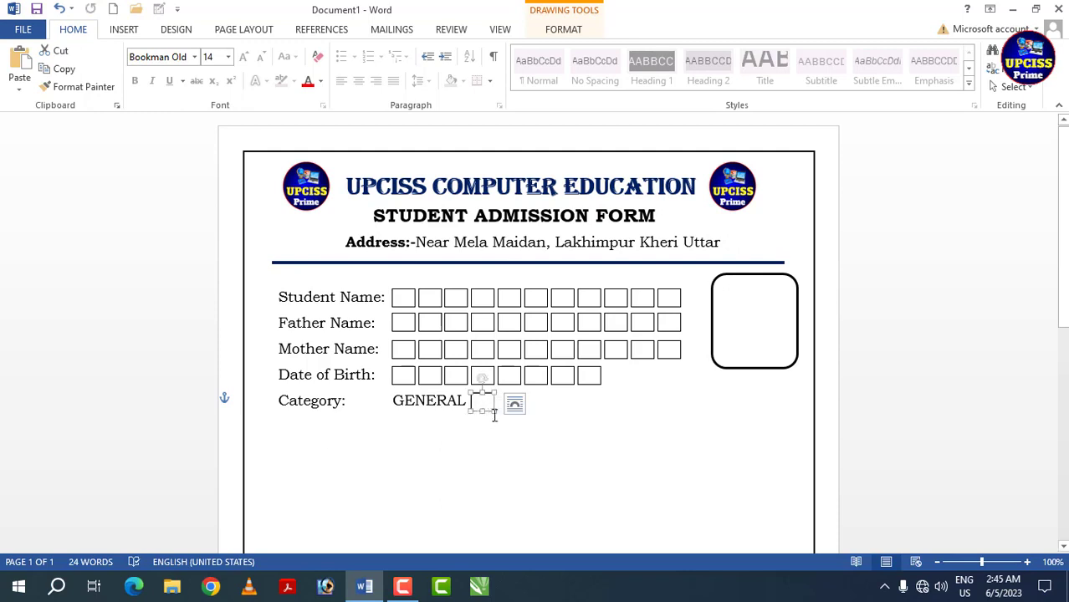
- Add the option "OBC" after the "GENERAL" box and place a copied "Date of Birth:" box beside it
left_click(501, 404)
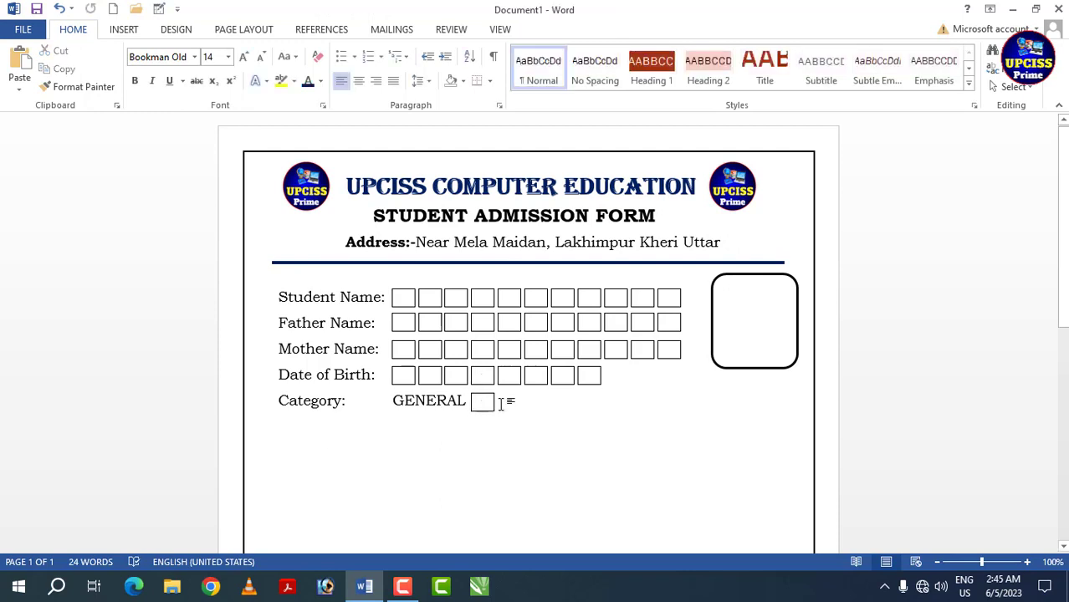
key("Tab")
type("OBC")
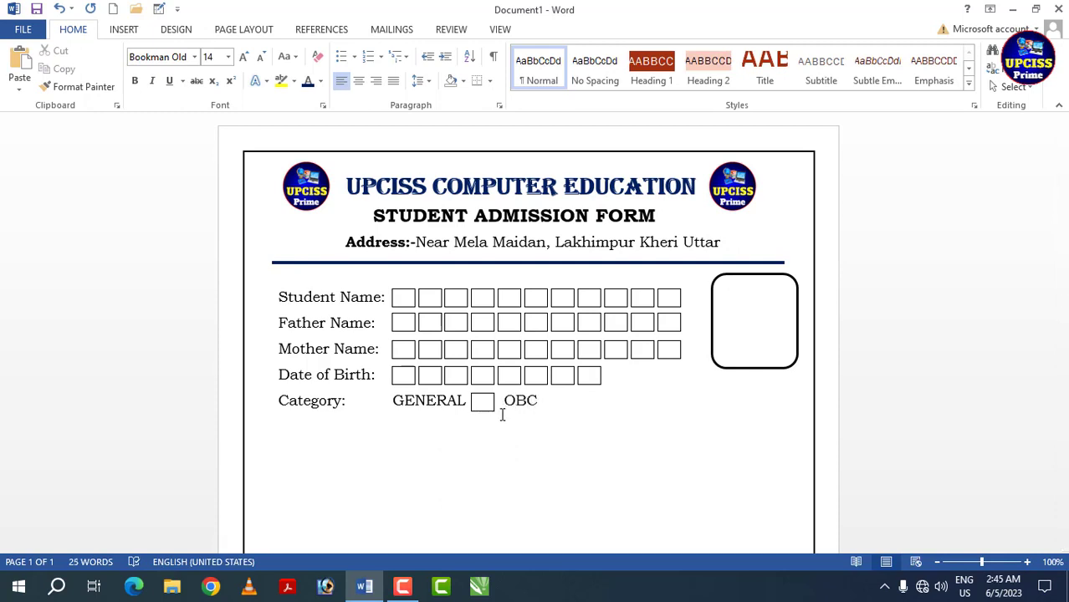
left_click(558, 385)
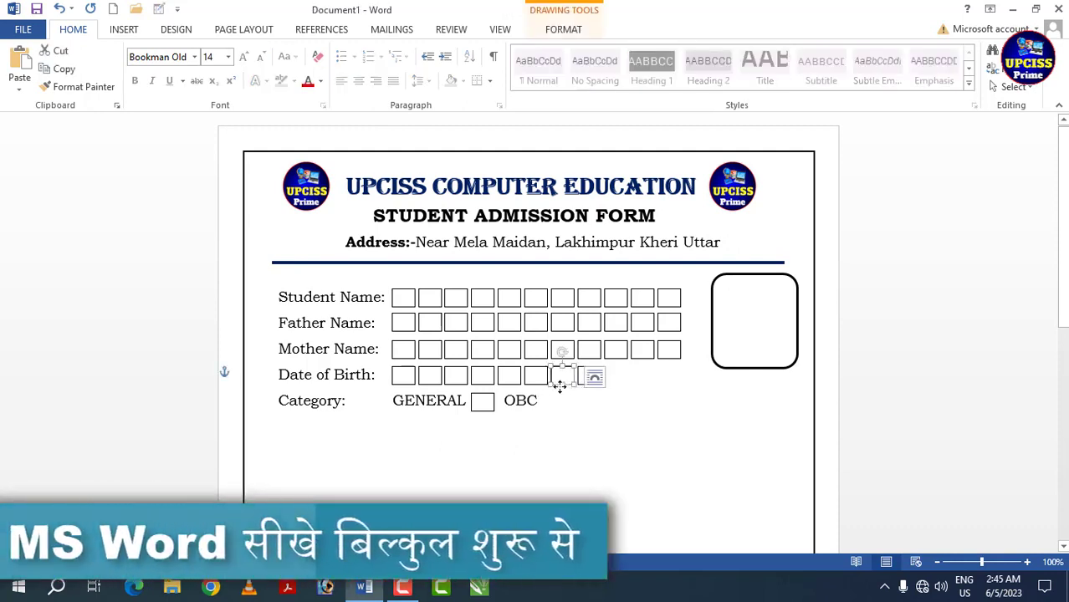
left_click_drag(559, 387, 558, 403)
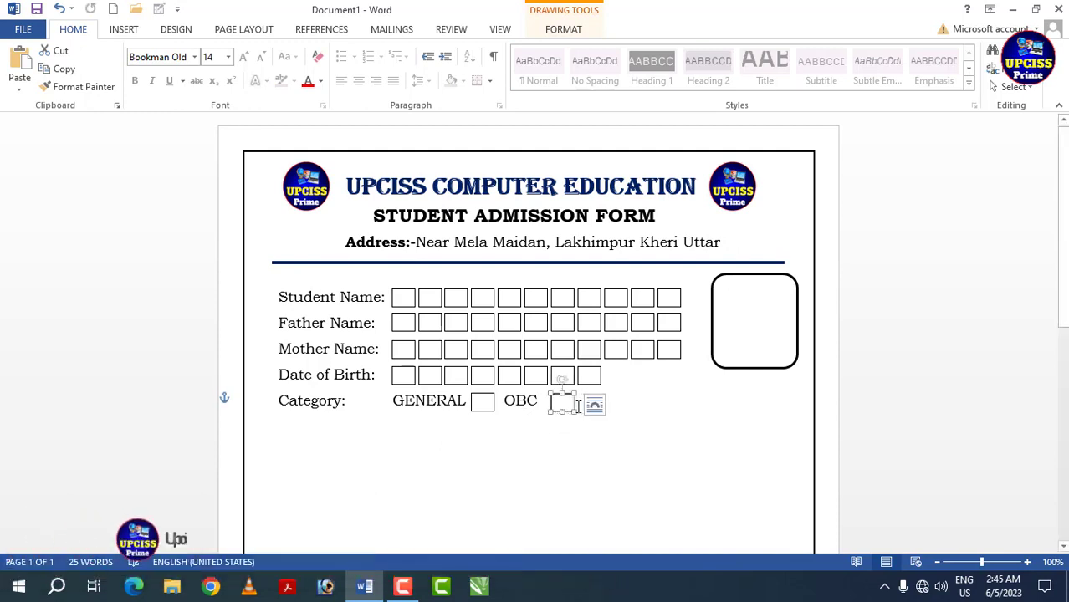
- Add the option "SC" after the "OBC" box, place a copied box beside it and nudge that box into line
left_click(577, 407)
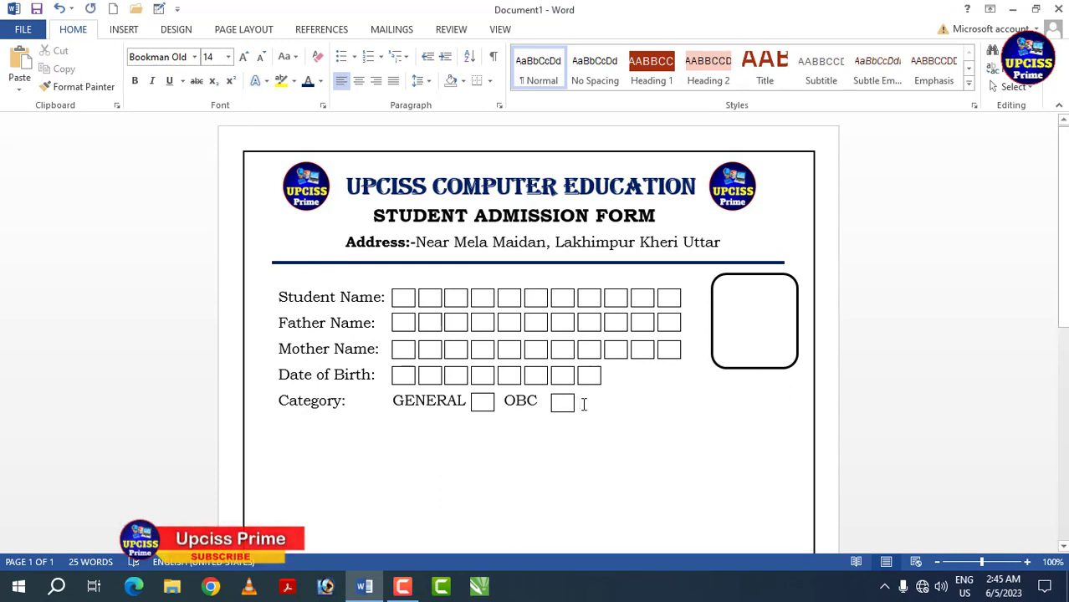
type("SC")
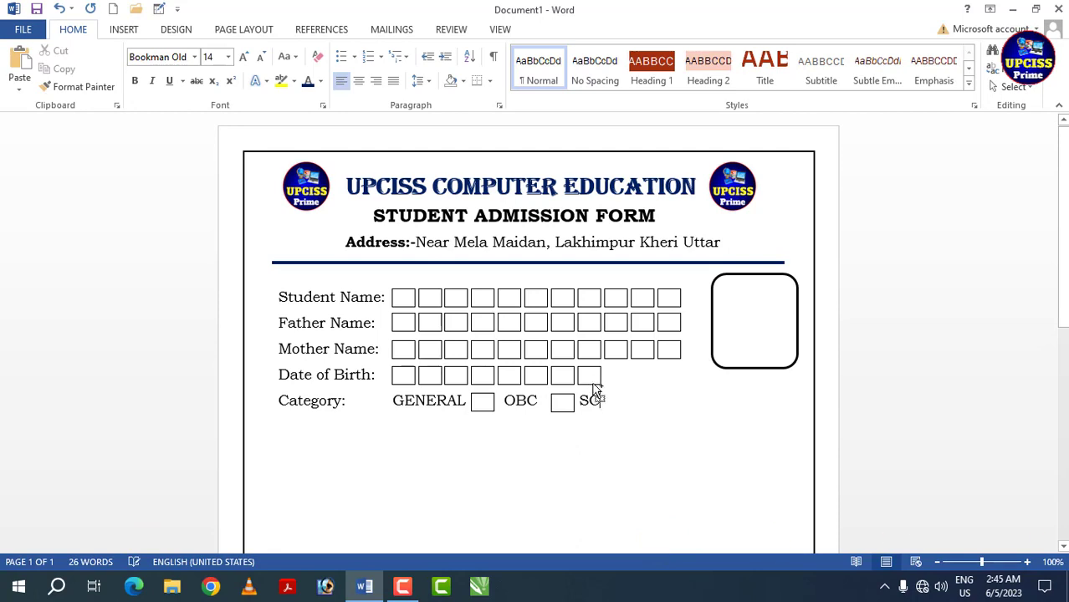
mouse_move(594, 387)
left_mouse_down()
mouse_move(590, 399)
mouse_move(615, 406)
left_mouse_up()
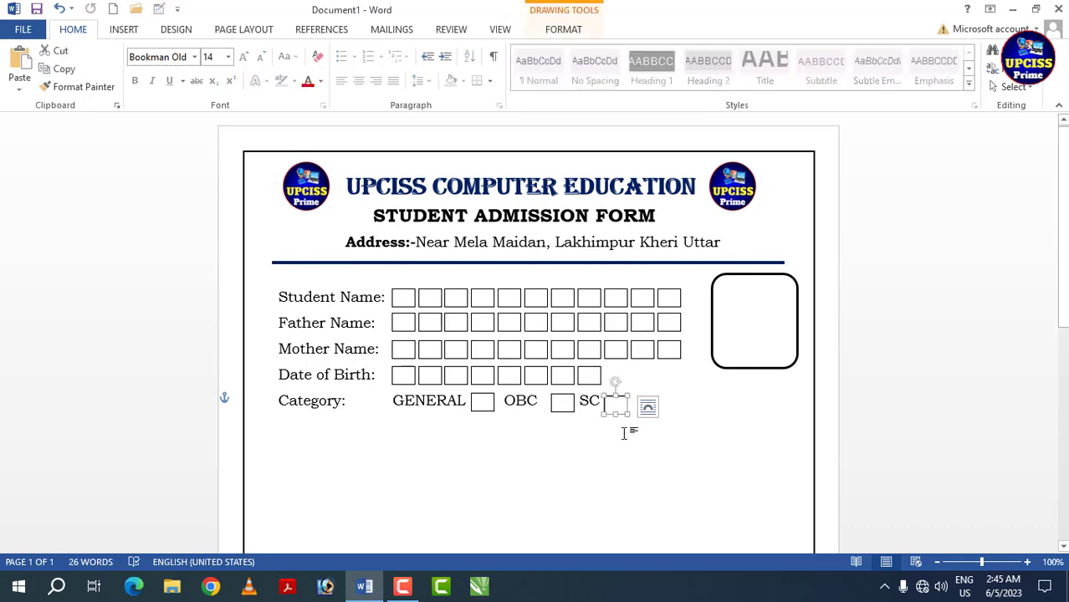
key("Up")
key("Up")
key("Up")
key("Right")
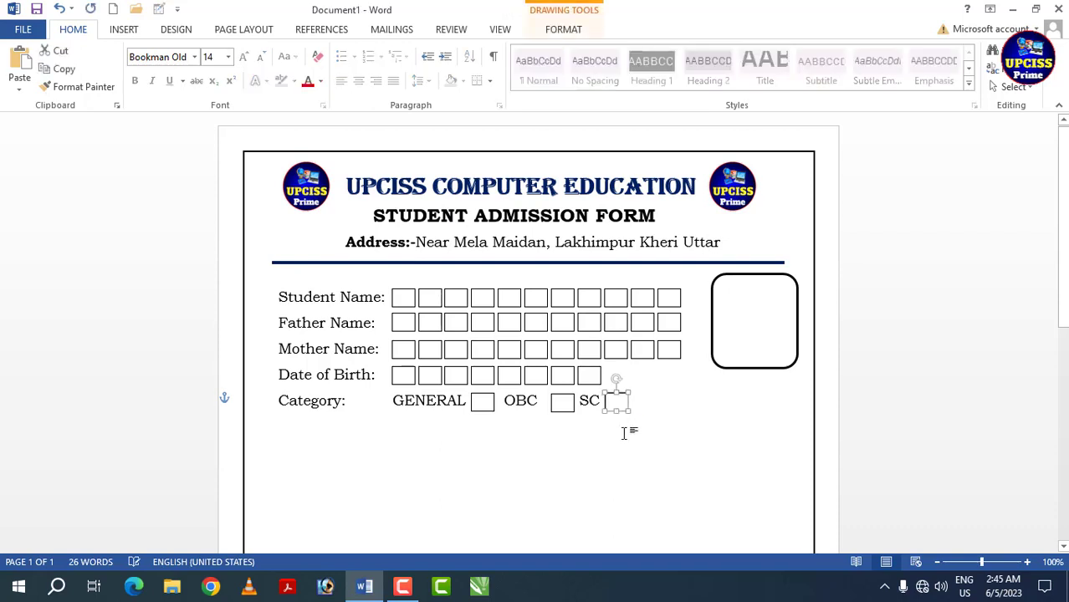
key("Right")
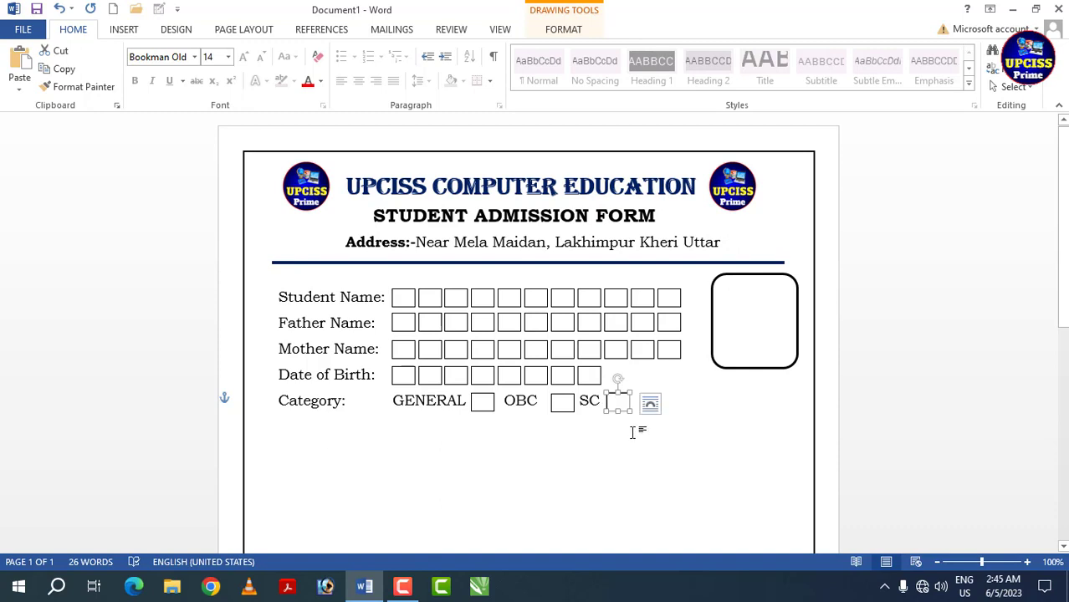
- Add the option "ST" after the "SC" box and place a copy of the "SC" box beside it
left_click(637, 435)
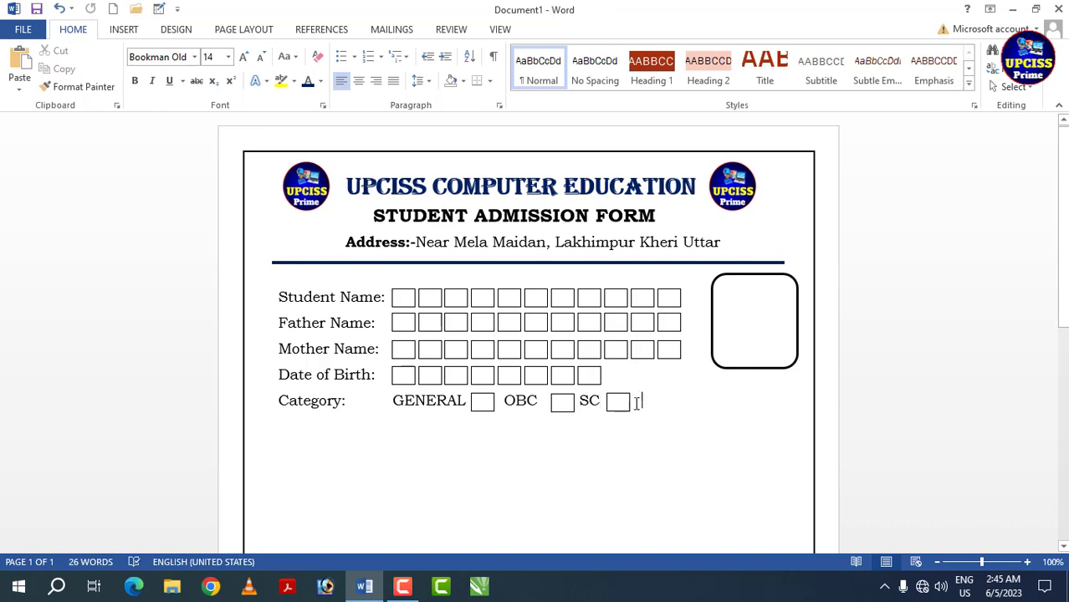
type("ST")
left_click_drag(622, 406, 675, 414)
- Add the label "Mobile No:" on a new line below "Category:"
left_click(283, 426)
type("Mobile No:")
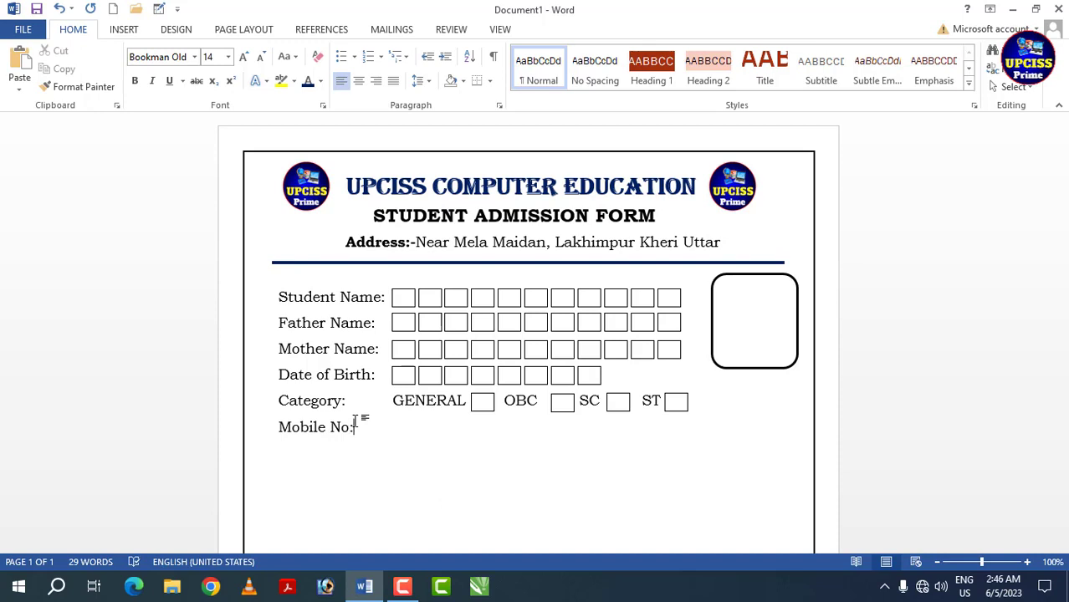
- Place a copy of all eight "Date of Birth:" boxes beside the "Mobile No:" label
left_click(409, 381)
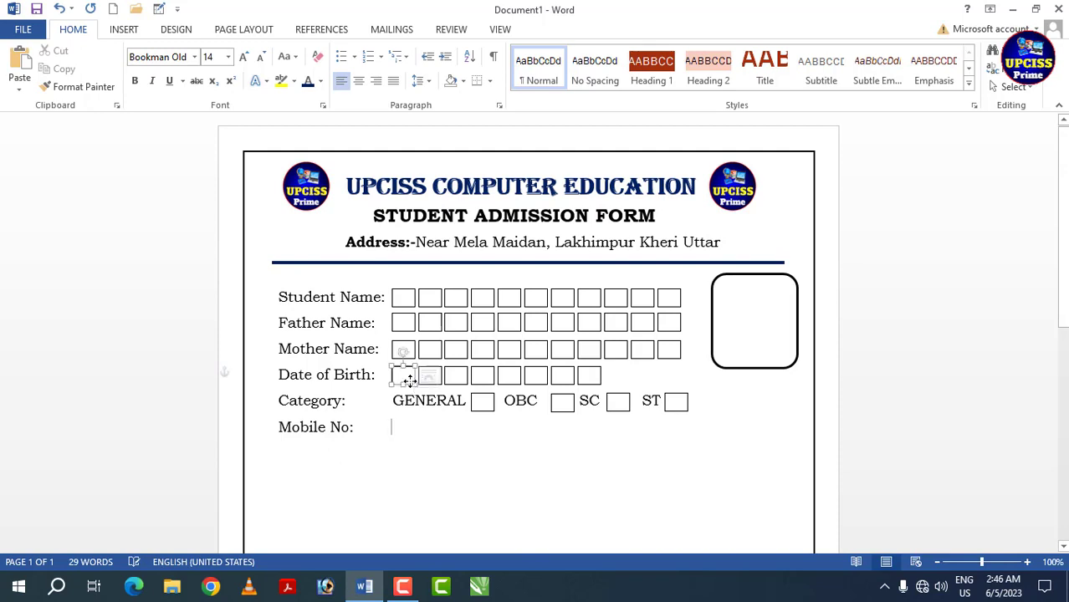
left_click(430, 376, "shift")
left_click(455, 376, "shift")
left_click(482, 377, "shift")
left_click(510, 376, "shift")
left_click(536, 376, "shift")
left_click(562, 377, "shift")
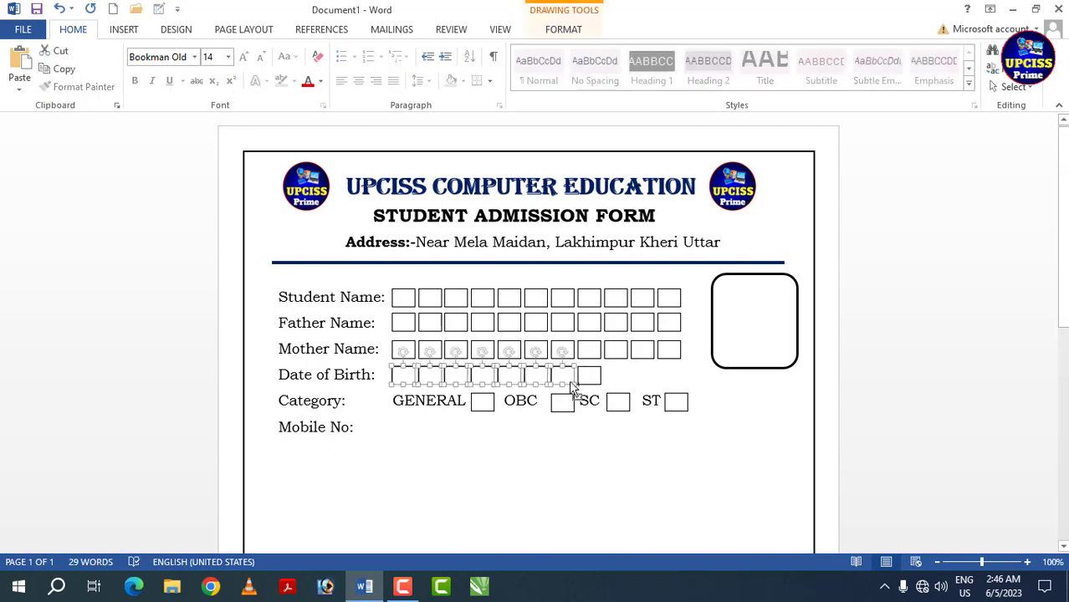
left_click(589, 377, "shift")
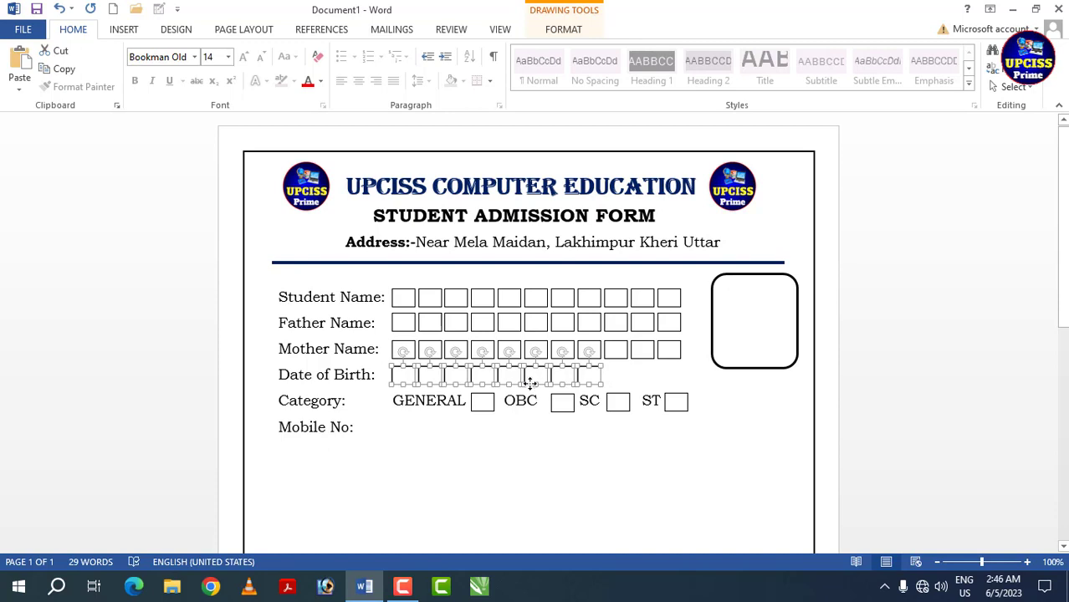
left_click_drag(531, 381, 526, 429)
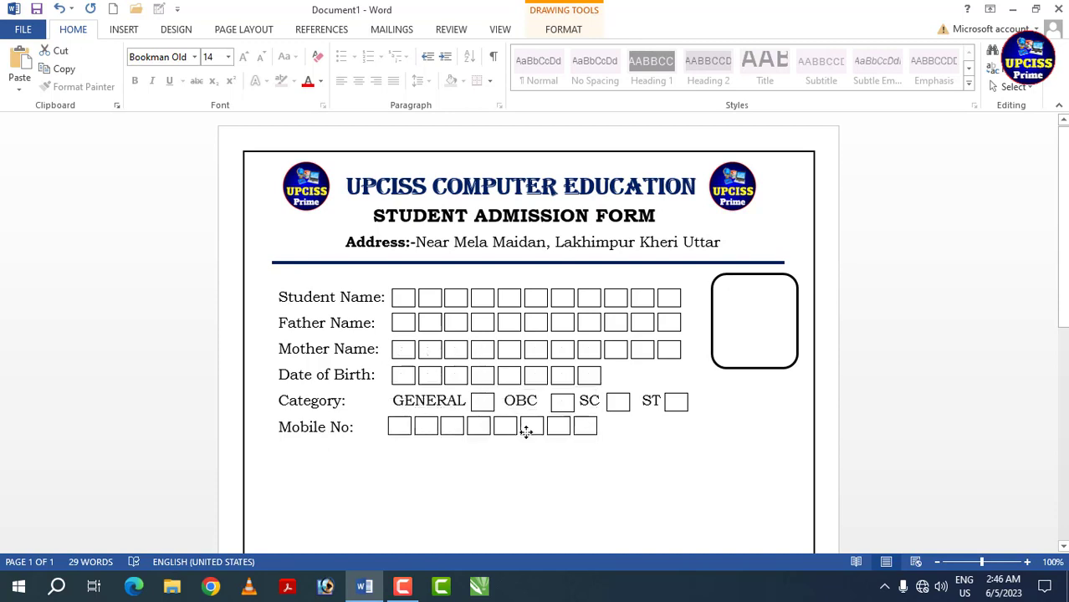
left_click(537, 448)
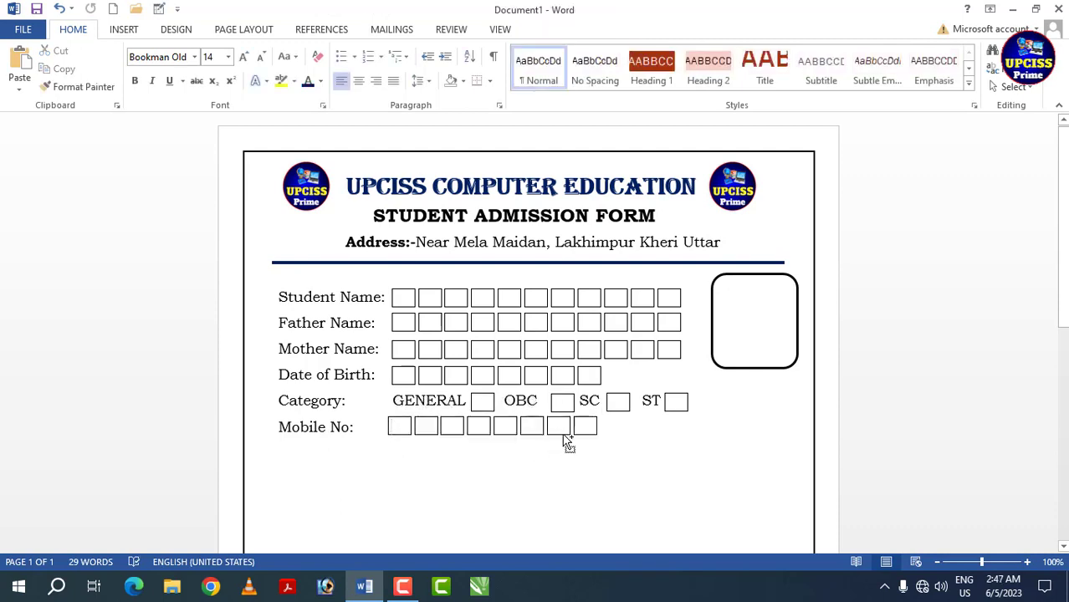
- Copy the last two "Mobile No:" boxes to the end of their row, extending it to ten boxes
left_click(559, 434)
left_click(574, 434, "shift")
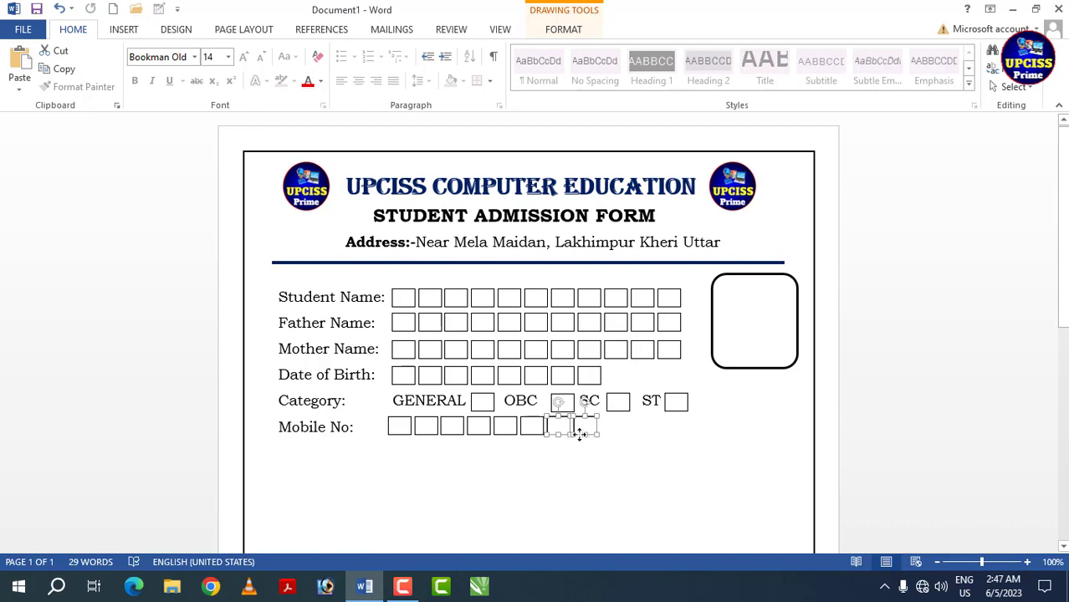
left_click_drag(577, 429, 627, 436)
left_click(503, 453)
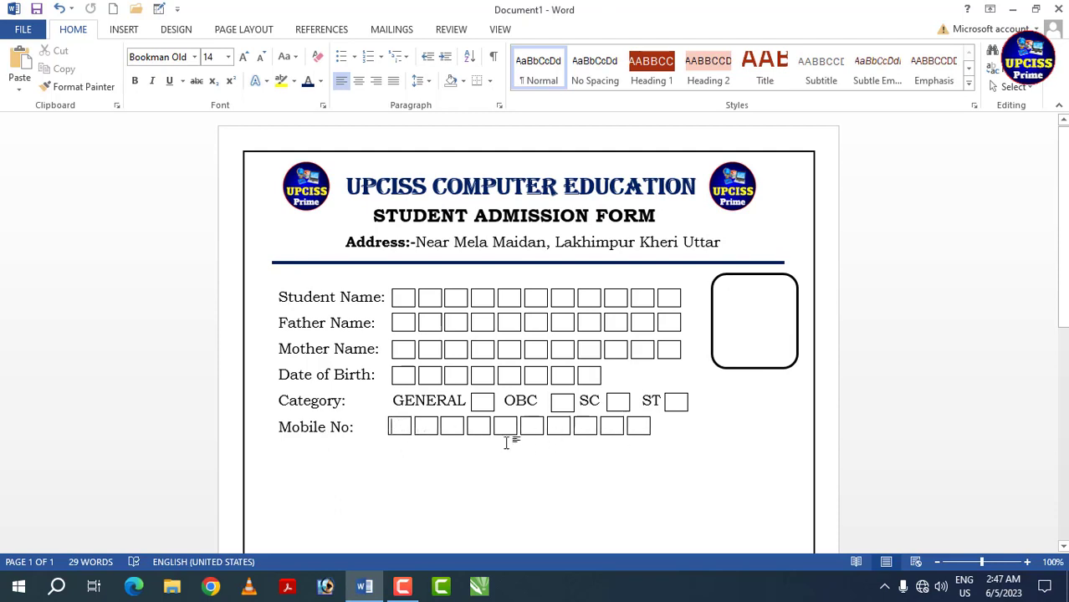
- Add the label "Email Address:" on a new line below "Mobile No:"
left_click(401, 428)
left_click(291, 451)
left_click(280, 451)
type("Ema")
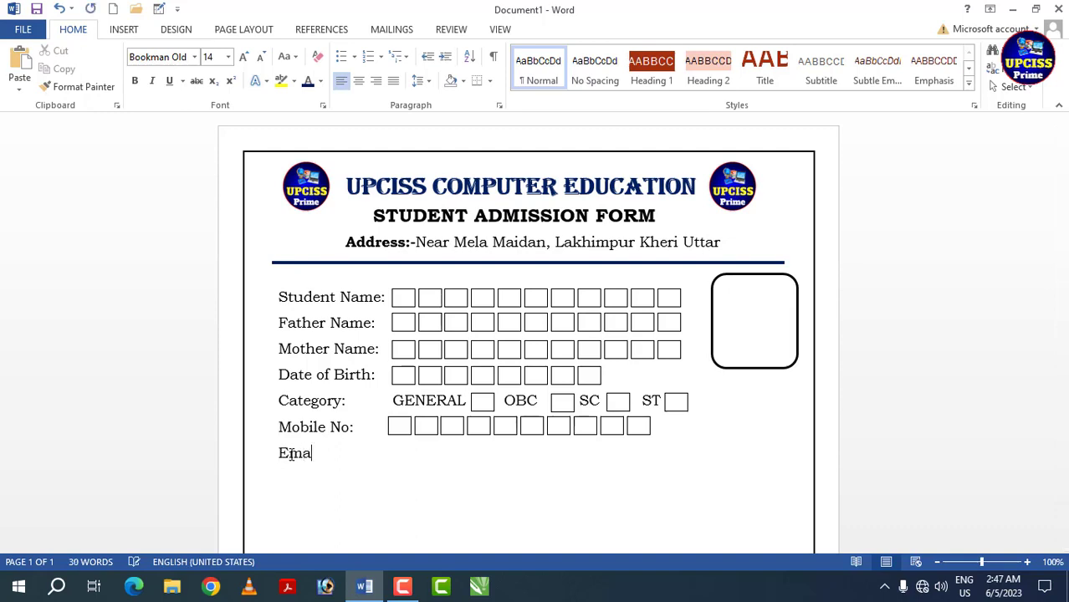
type("il Address:")
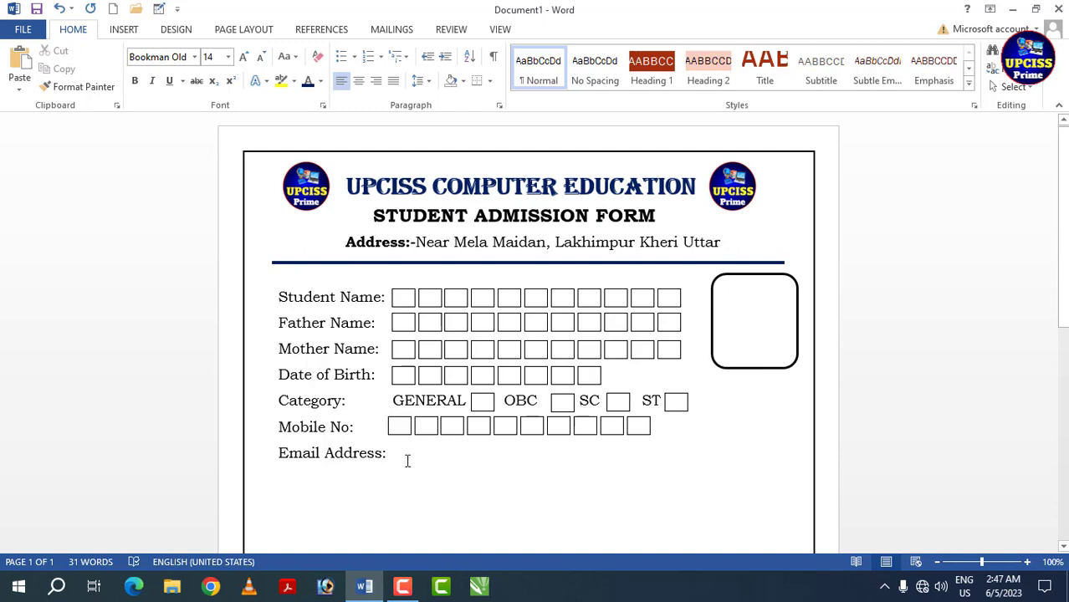
- Draw a rectangle about 4.19" wide and 0.25" high beside "Email Address:" and nudge it up into line with the label
left_click(130, 30)
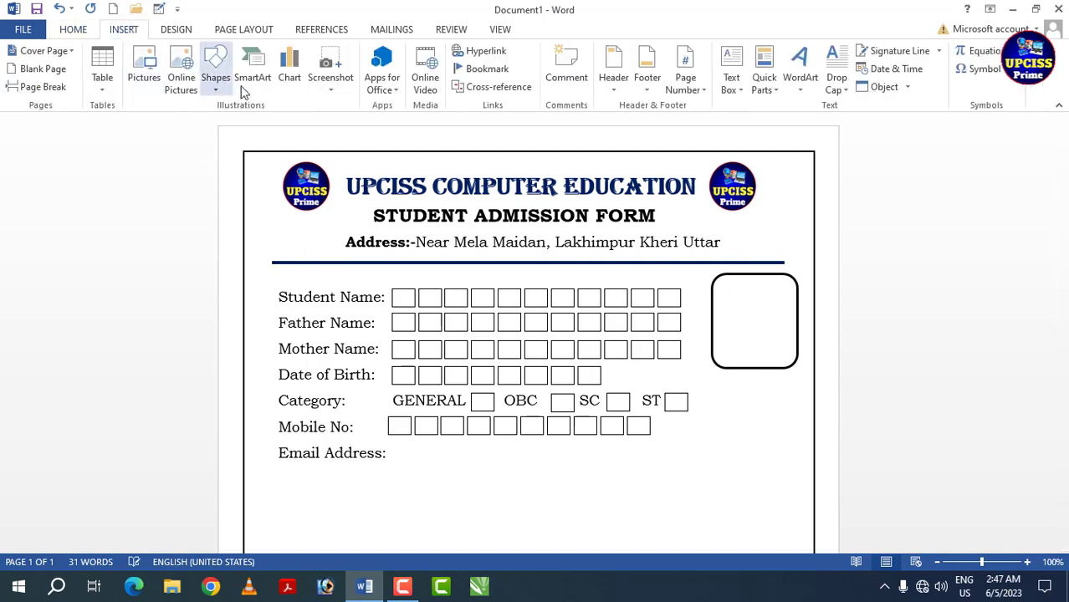
left_click(216, 79)
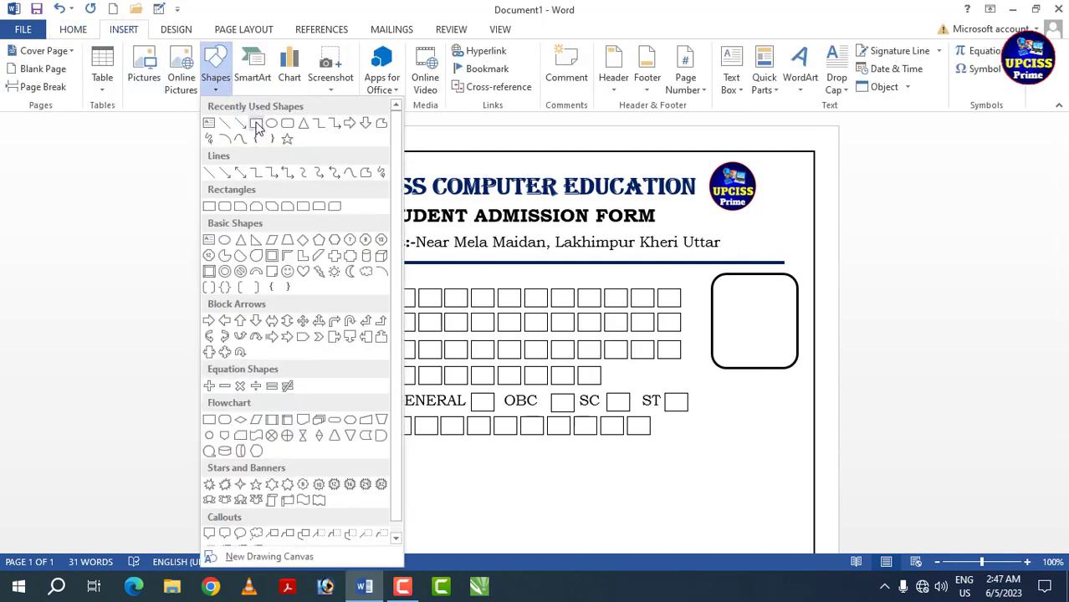
left_click(256, 124)
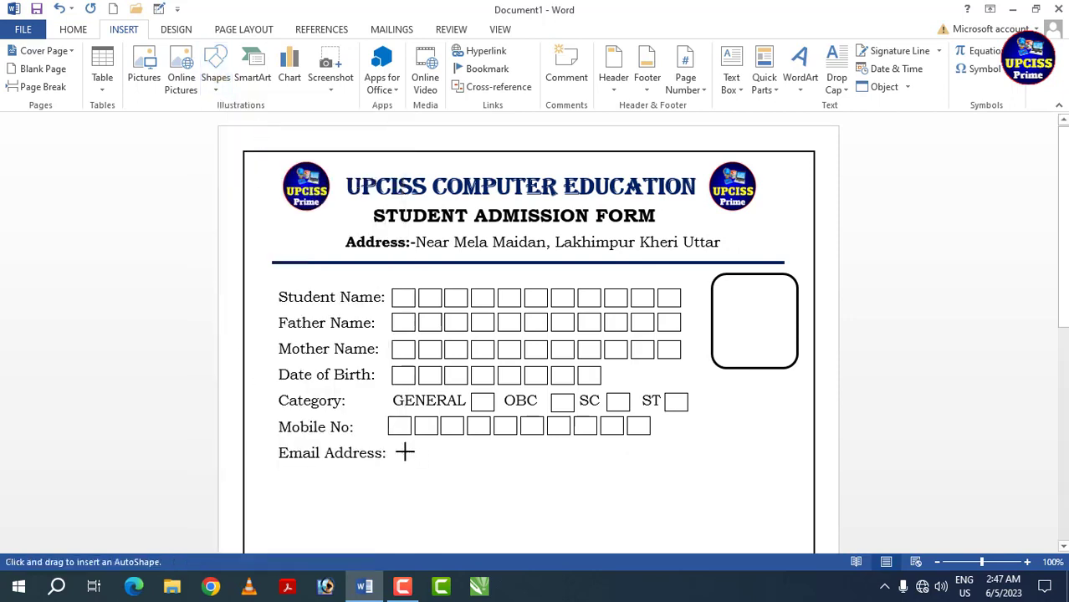
mouse_move(388, 446)
left_mouse_down()
mouse_move(393, 457)
mouse_move(704, 462)
left_mouse_up()
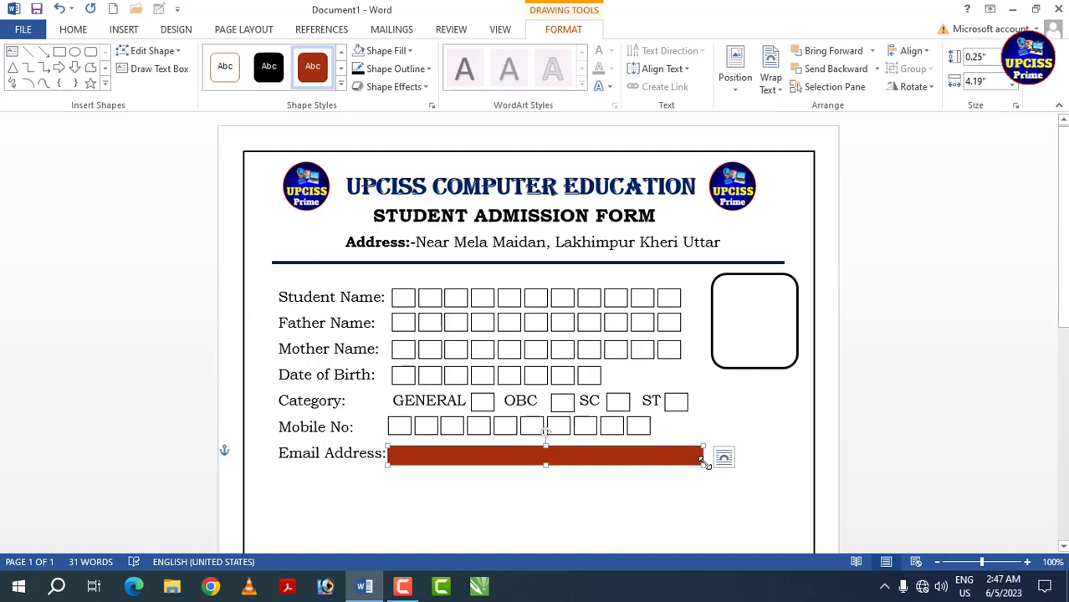
key("Up")
key("Up")
key("Up")
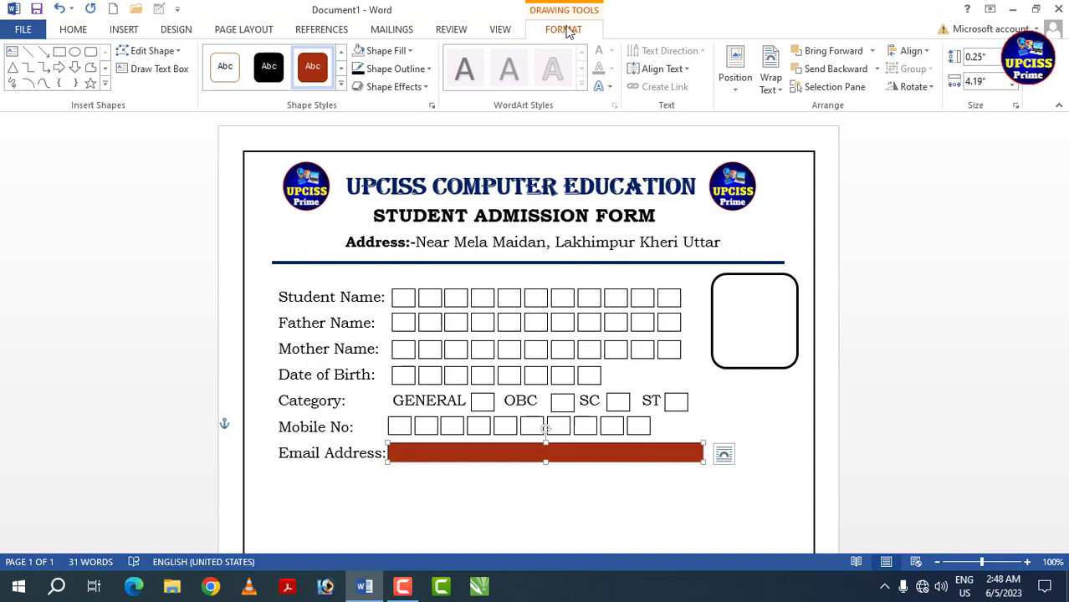
- Give the "Email Address:" rectangle no fill and a black ¾ pt outline
left_click(387, 51)
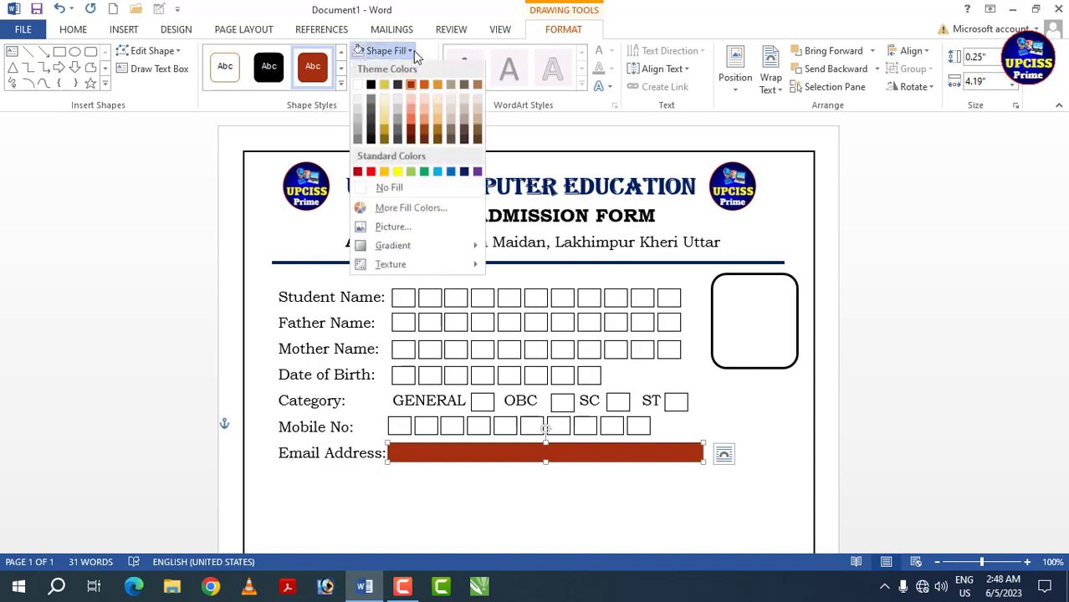
left_click(389, 189)
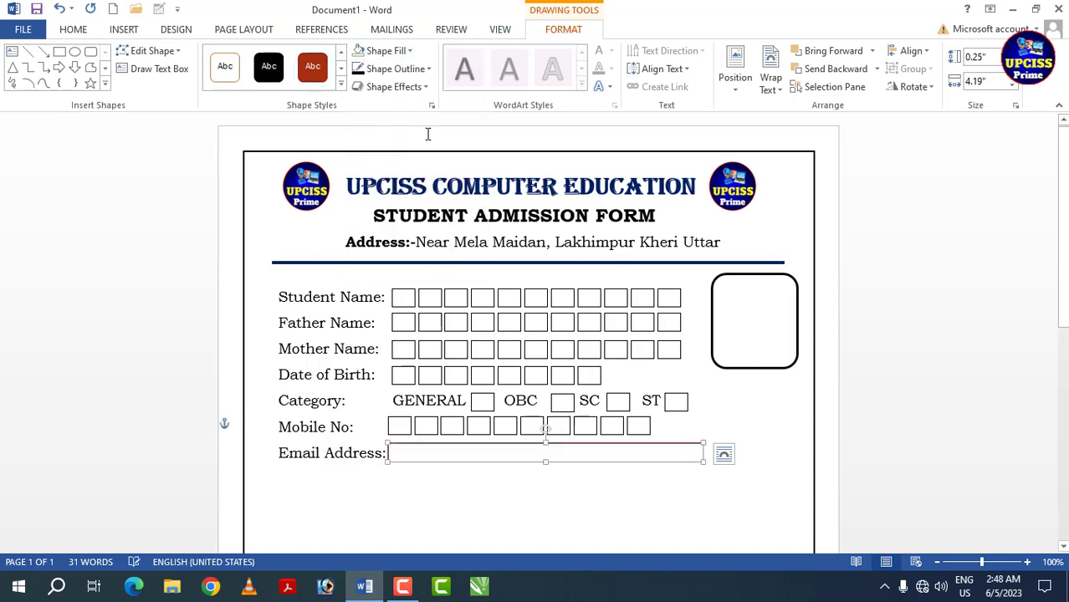
left_click(429, 70)
mouse_move(381, 246)
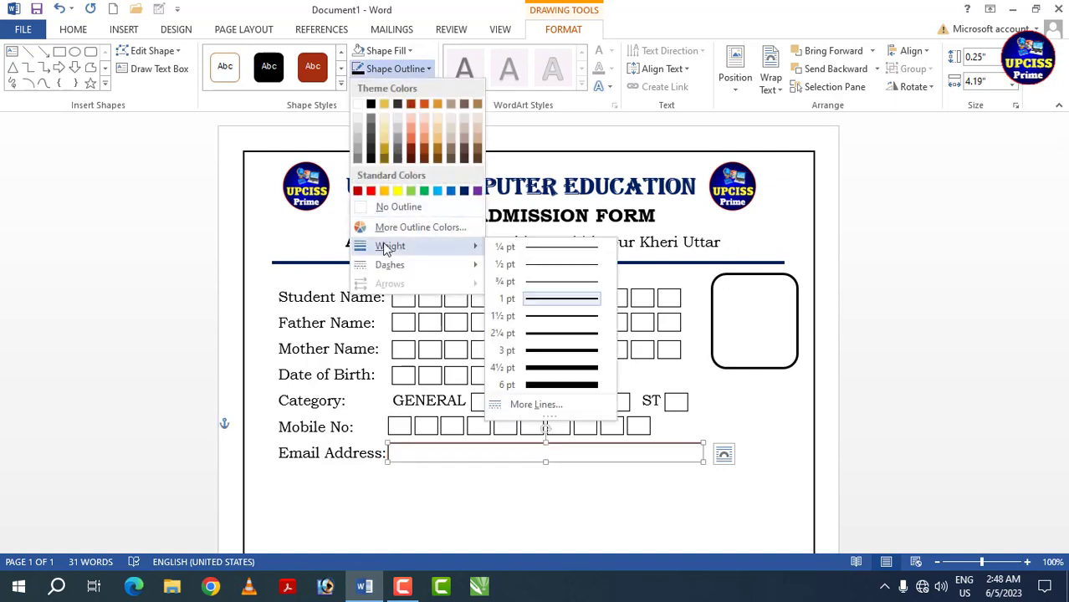
left_click(548, 289)
left_click(432, 69)
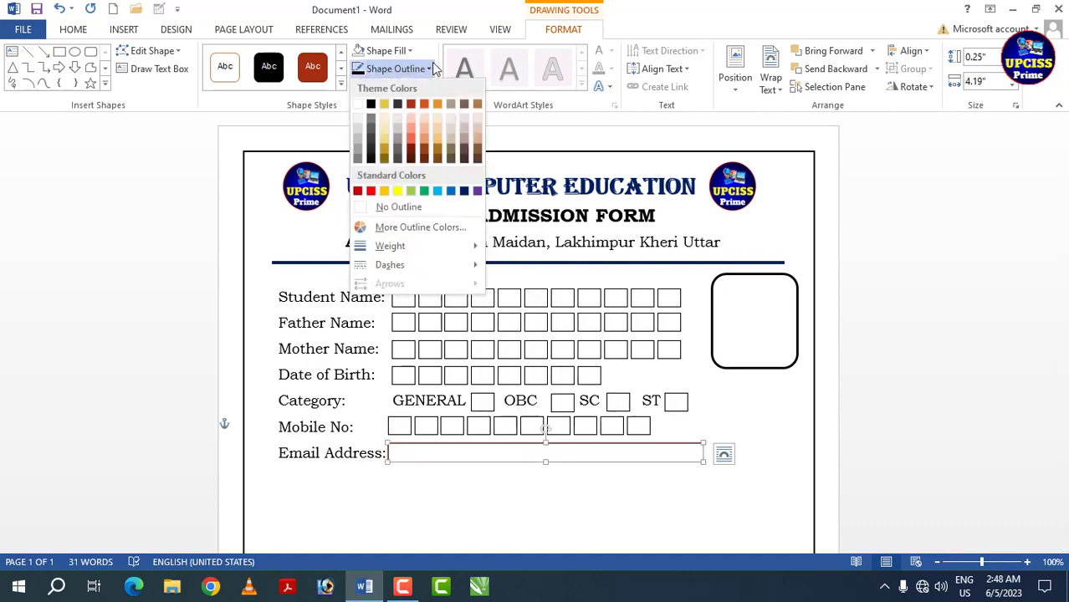
left_click(371, 105)
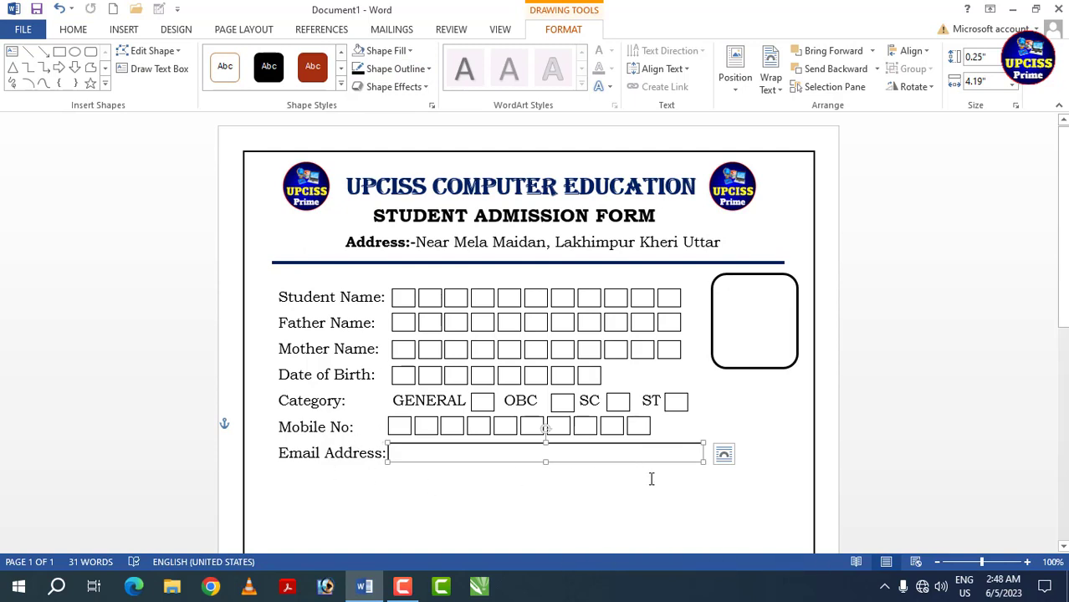
- Add the label "Permanent Address:" on a new line below "Email Address:"
scroll(469, 486, "down", 1)
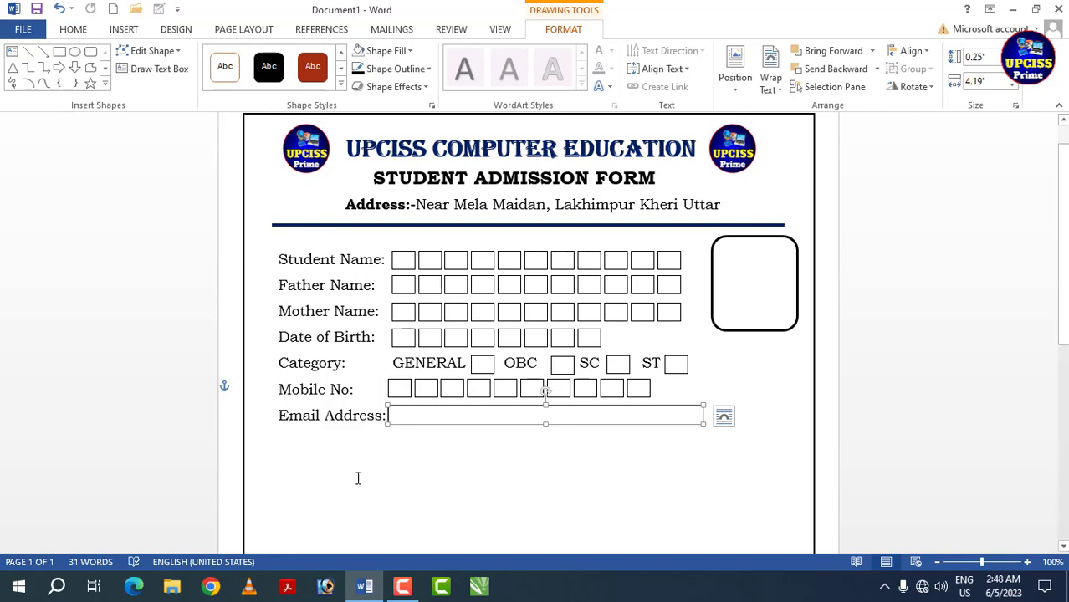
scroll(358, 478, "down", 2)
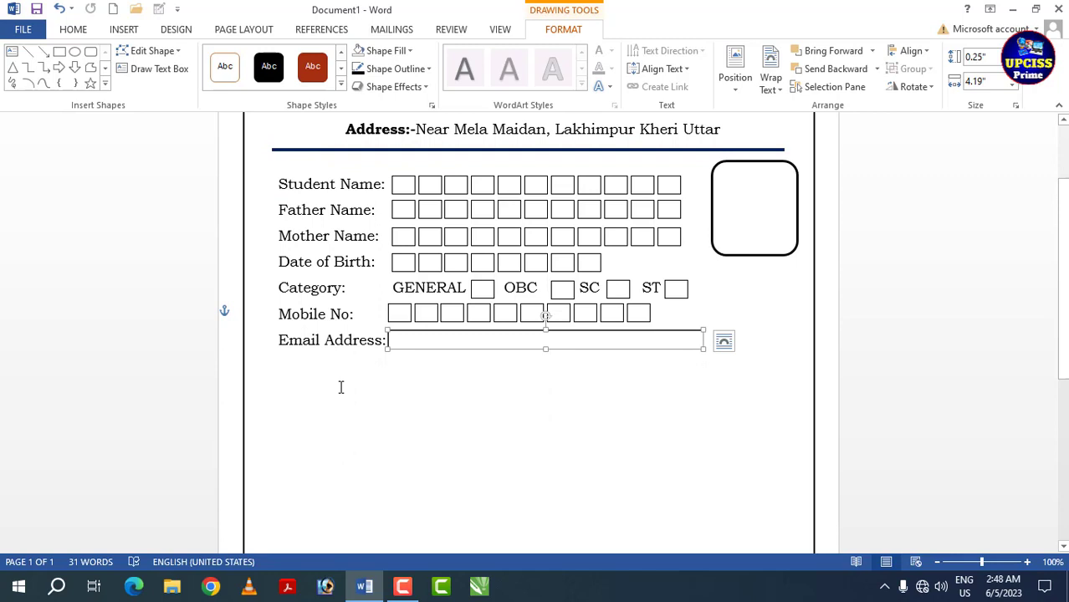
left_click(283, 370)
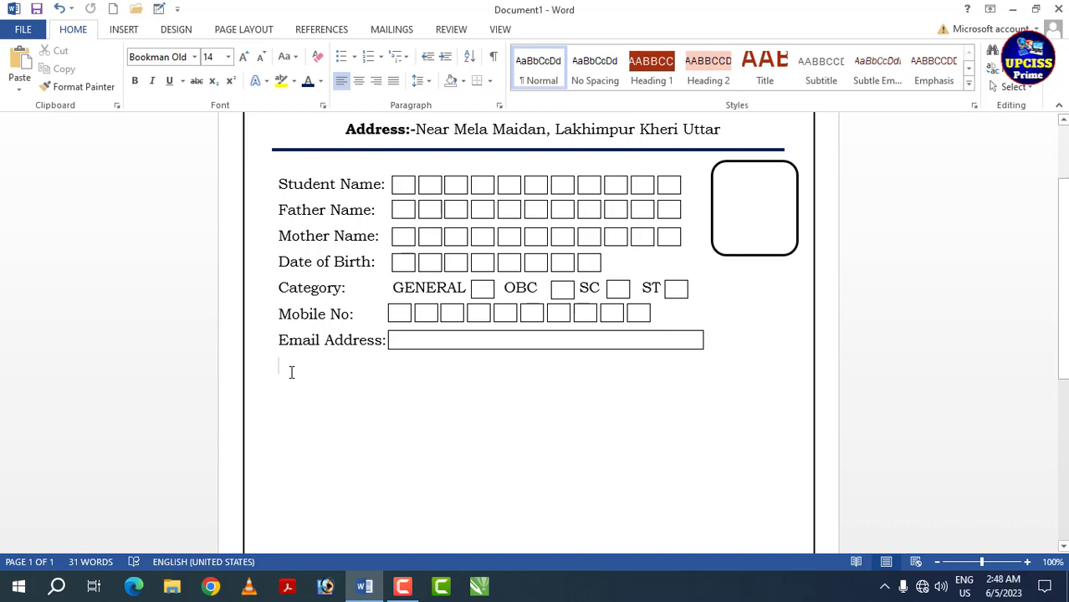
type("P")
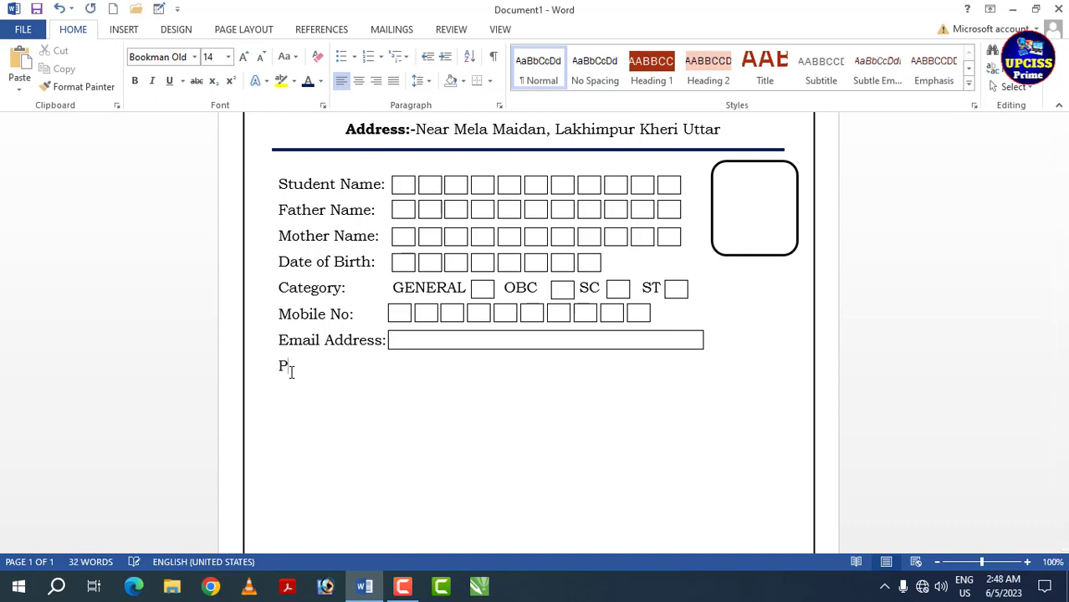
type("ermanent Address")
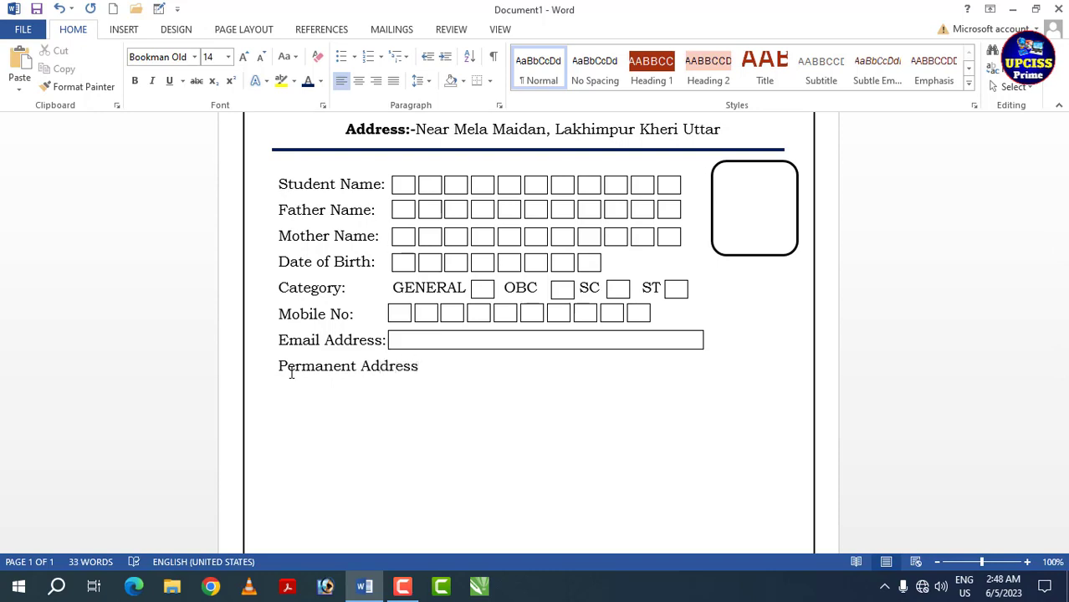
type(":")
- Select the rectangle beside "Email Address:"
left_click(524, 349)
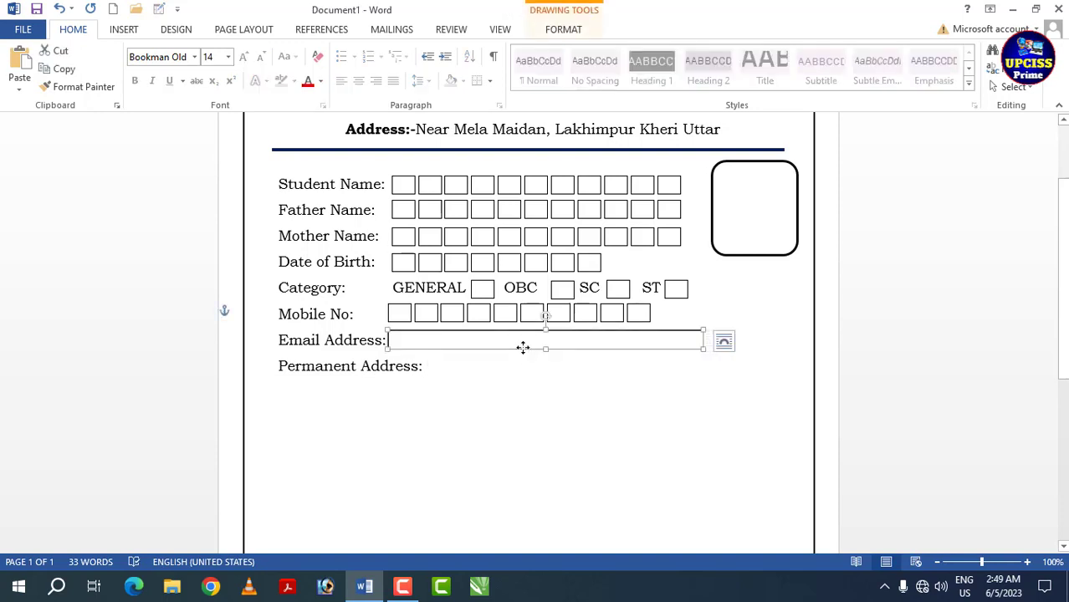
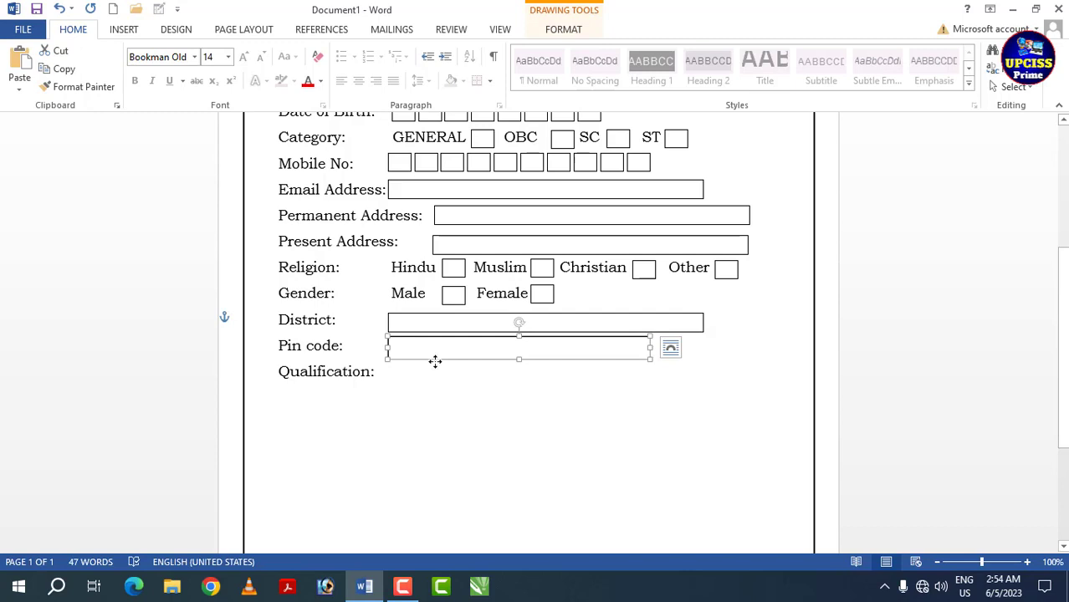
- Copy the "Pin code:" rectangle down beside "Qualification:" and shorten it to leave room for another field on that line
left_click_drag(436, 359, 435, 382)
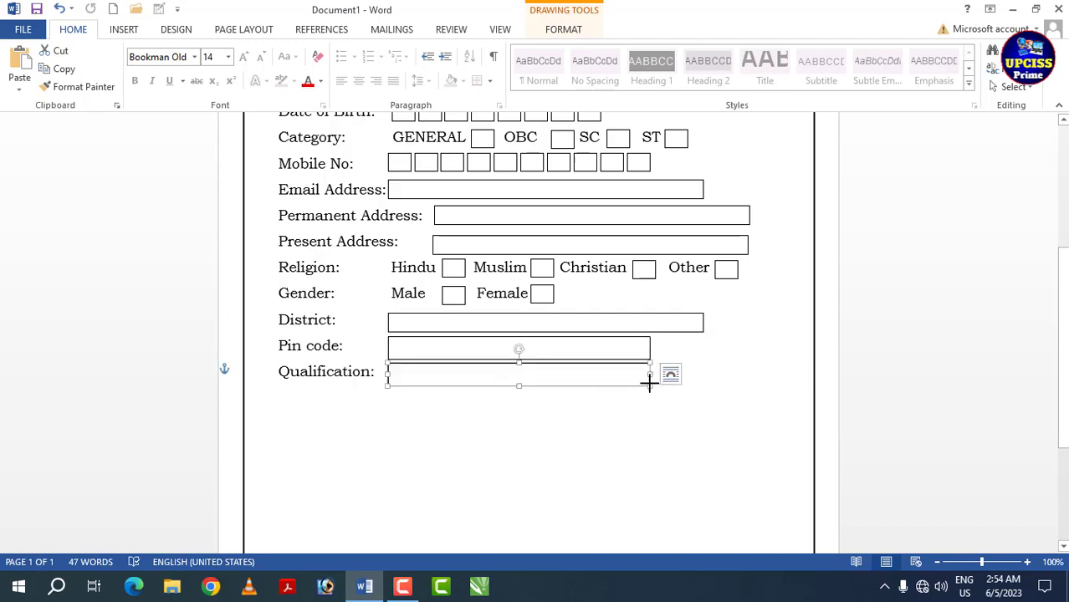
left_click_drag(649, 381, 542, 381)
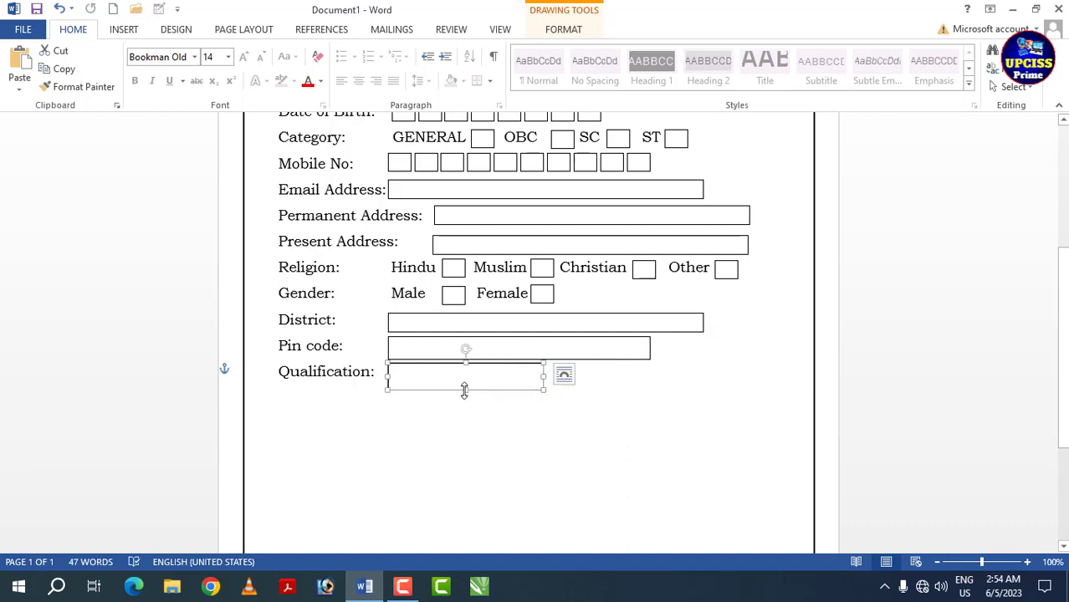
left_click_drag(464, 390, 463, 384)
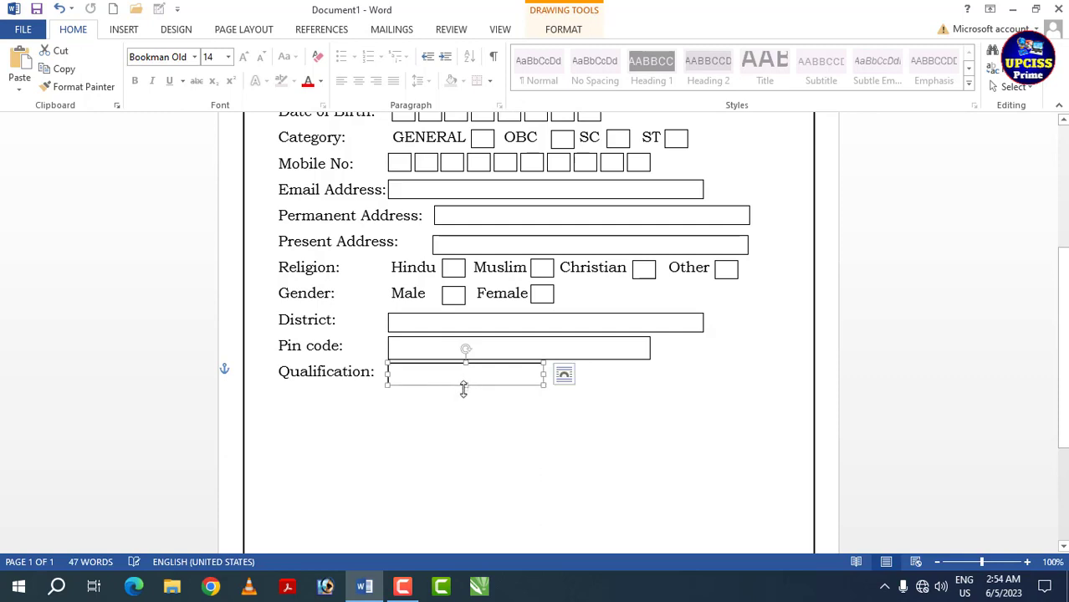
left_click(595, 391)
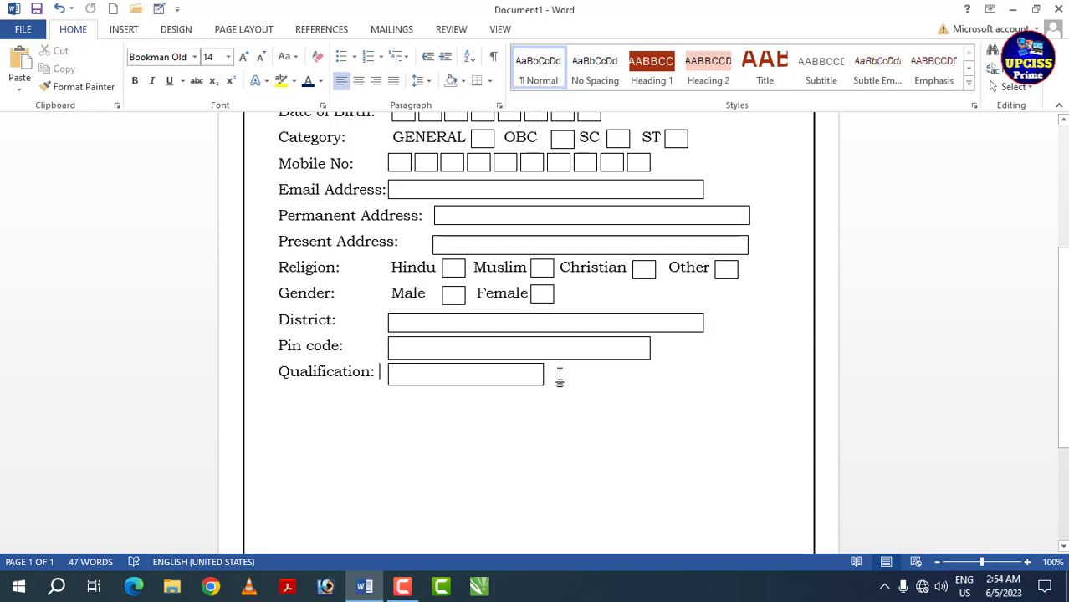
- Add the label "Year Of Passing" on the "Qualification:" line after its box
left_click(561, 375)
type("Ye")
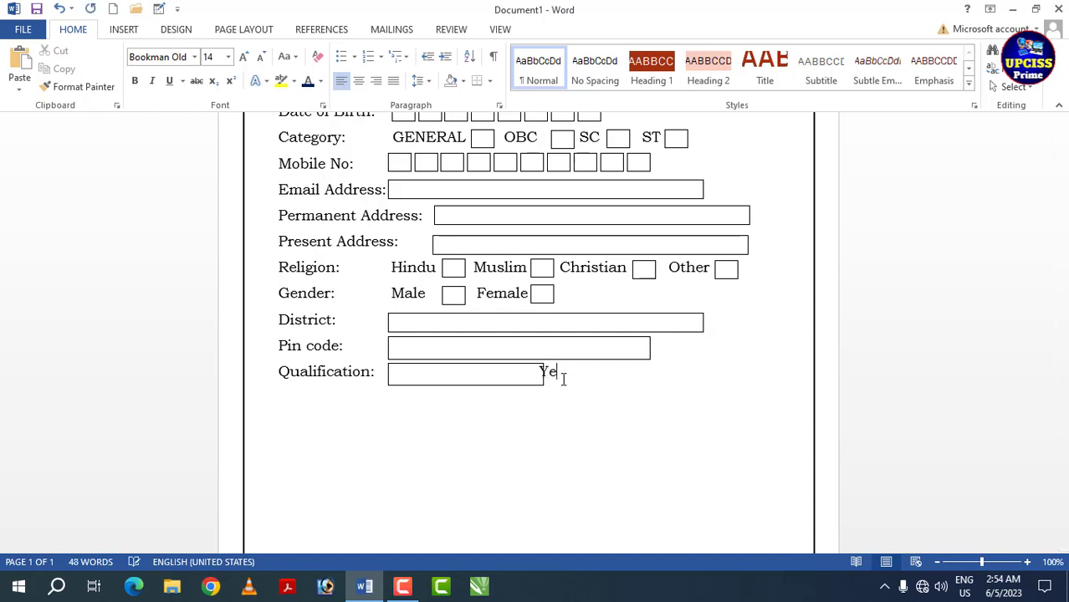
type("Year Of Passing")
- Copy the "Qualification:" rectangle beside "Year Of Passing" and narrow it to fit inside the page border
left_click(516, 372)
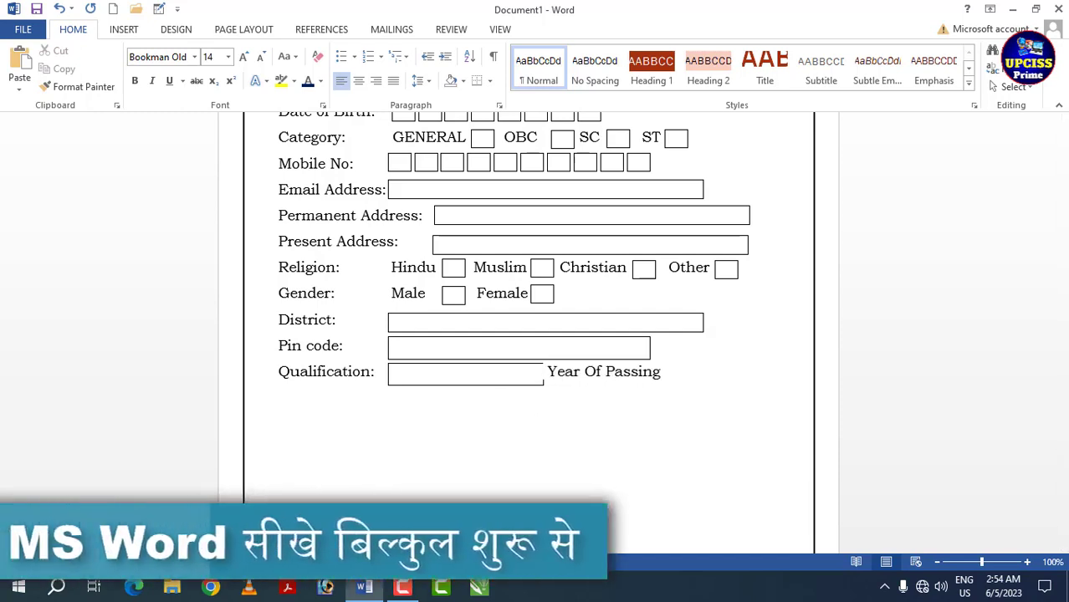
left_click(519, 384)
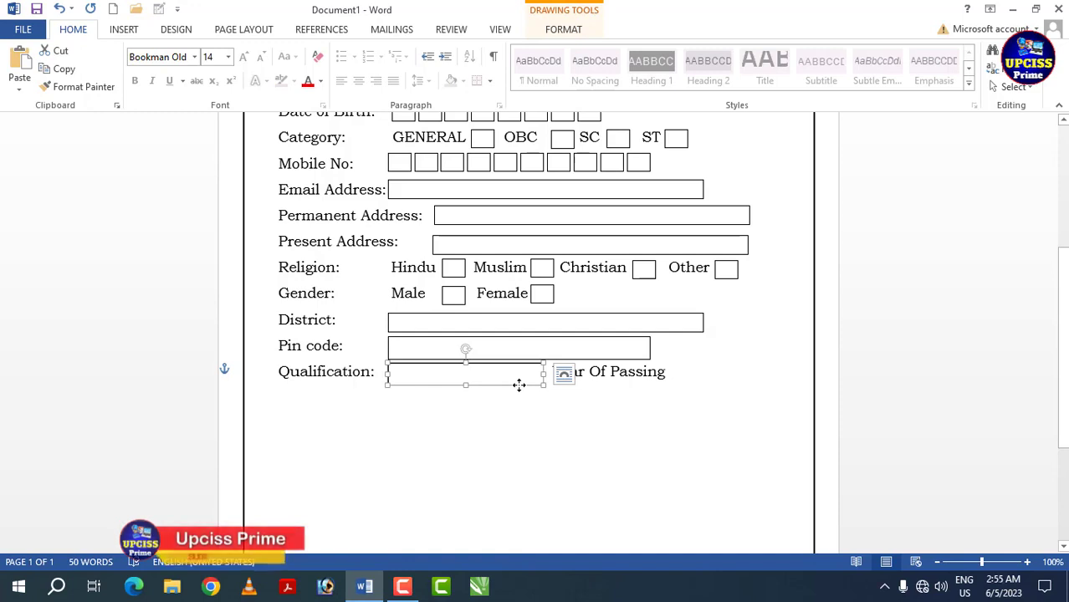
left_click_drag(519, 384, 763, 382)
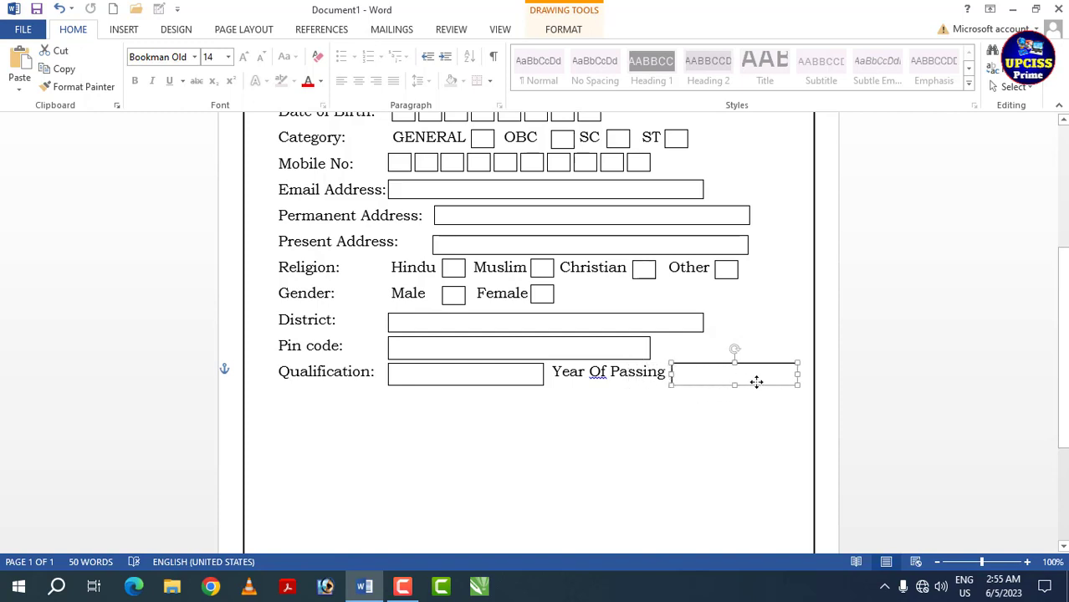
left_click(667, 404)
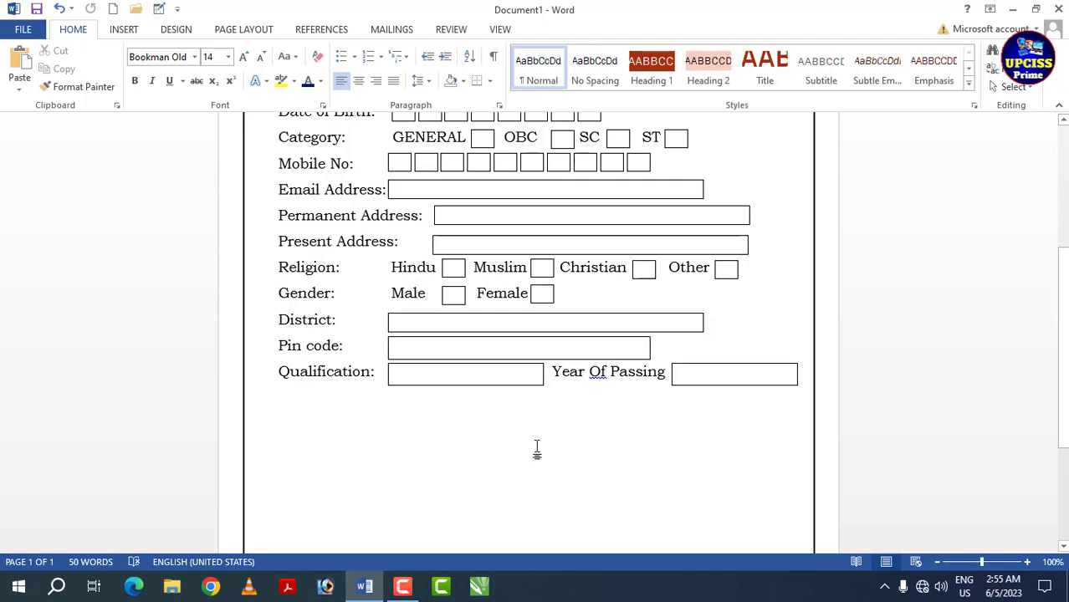
- Add the label "Aadhar Card Number:" on a new line below "Qualification:"
scroll(537, 448, "down", 4)
scroll(537, 448, "up", 5)
scroll(536, 450, "up", 5)
scroll(536, 450, "down", 8)
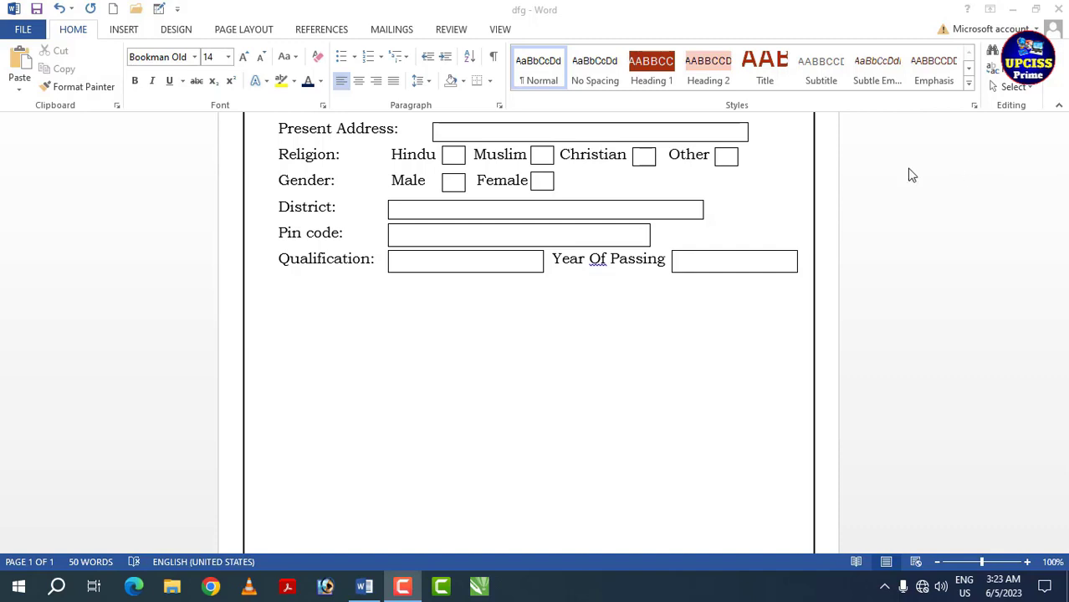
left_click(282, 299)
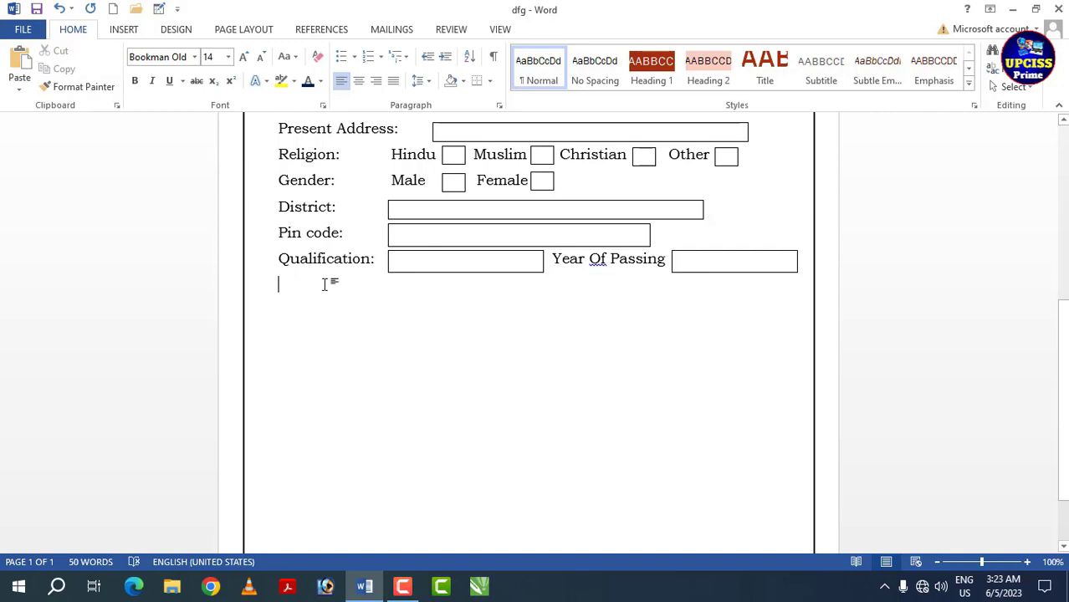
type("Aadhar Card Number:")
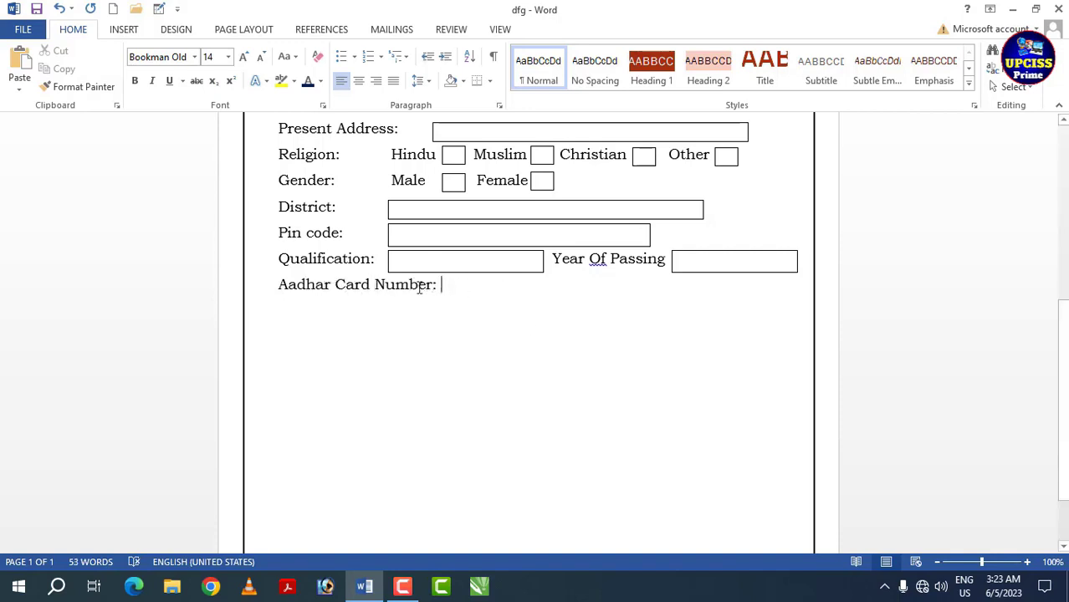
- Copy the "Pin code:" rectangle to the "Aadhar Card Number:" line and shift it sideways clear of the label
left_click(551, 247)
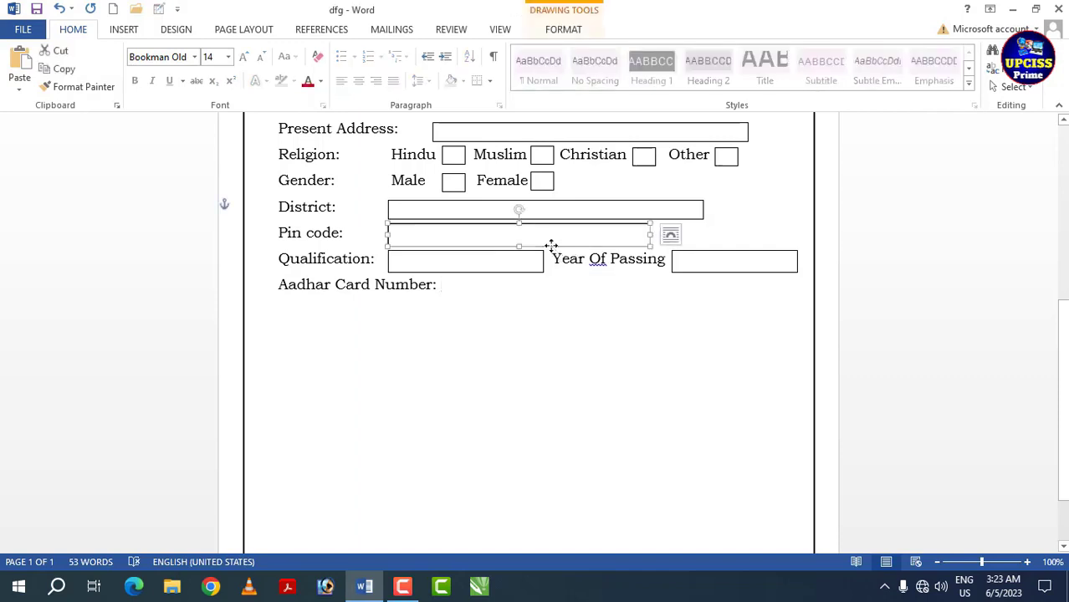
left_click_drag(551, 248, 573, 293)
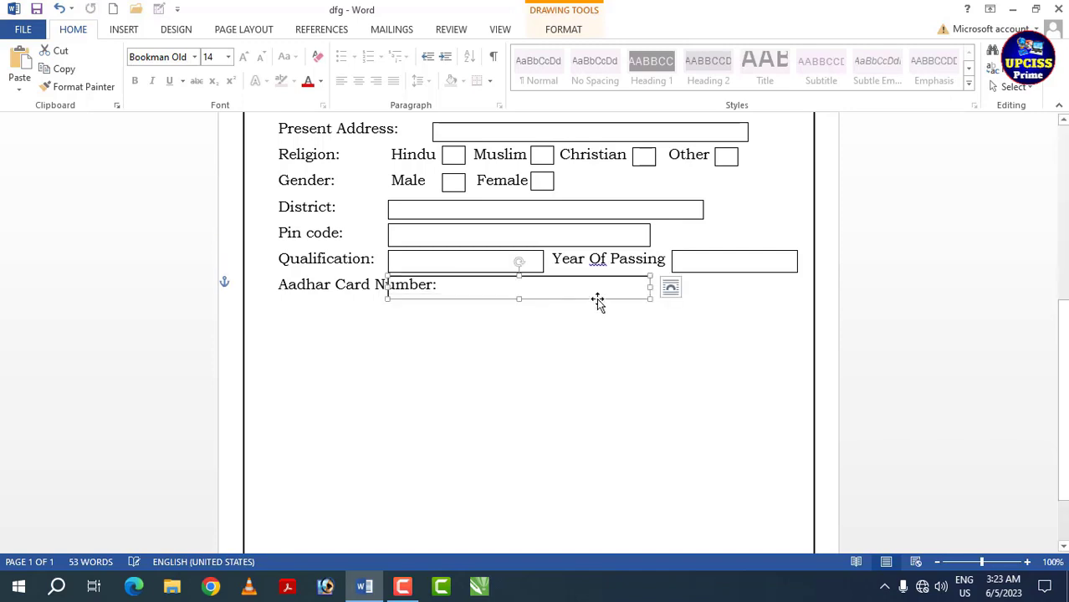
left_click(599, 303)
left_click(583, 298)
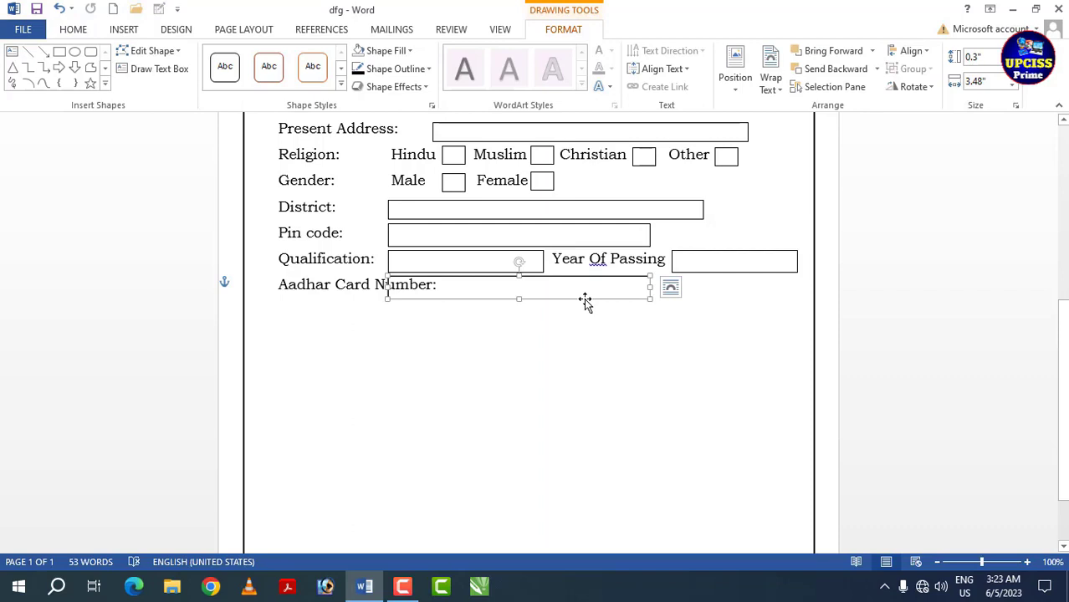
key("Right")
key("Right")
key("Right")
key("Right")
key("Right")
key("Right")
key("Right")
key("Right")
key("Right")
key("Right")
key("Right")
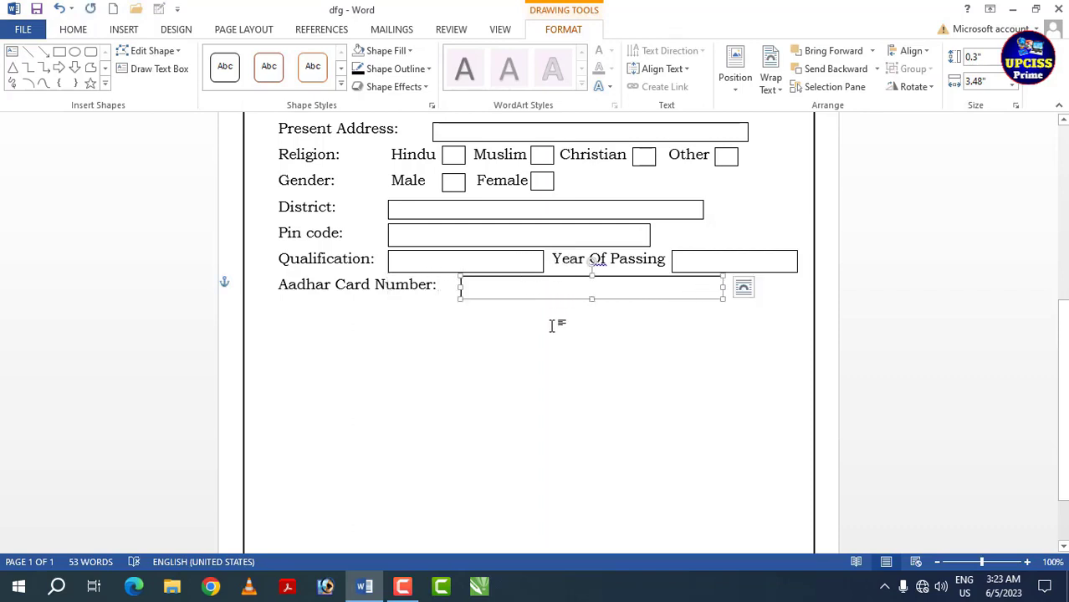
left_click(557, 322)
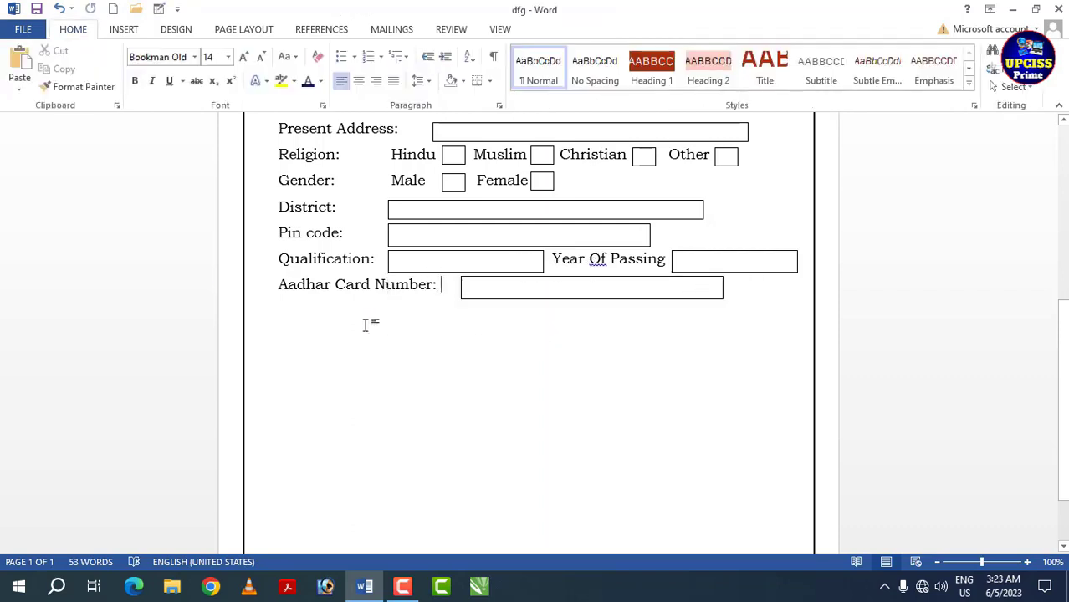
- Add "Signature of Student:" followed by a dotted line, leaving one blank line below "Aadhar Card Number:"
left_click(285, 327)
left_click(280, 320)
left_click(280, 320)
type("Signature of Student")
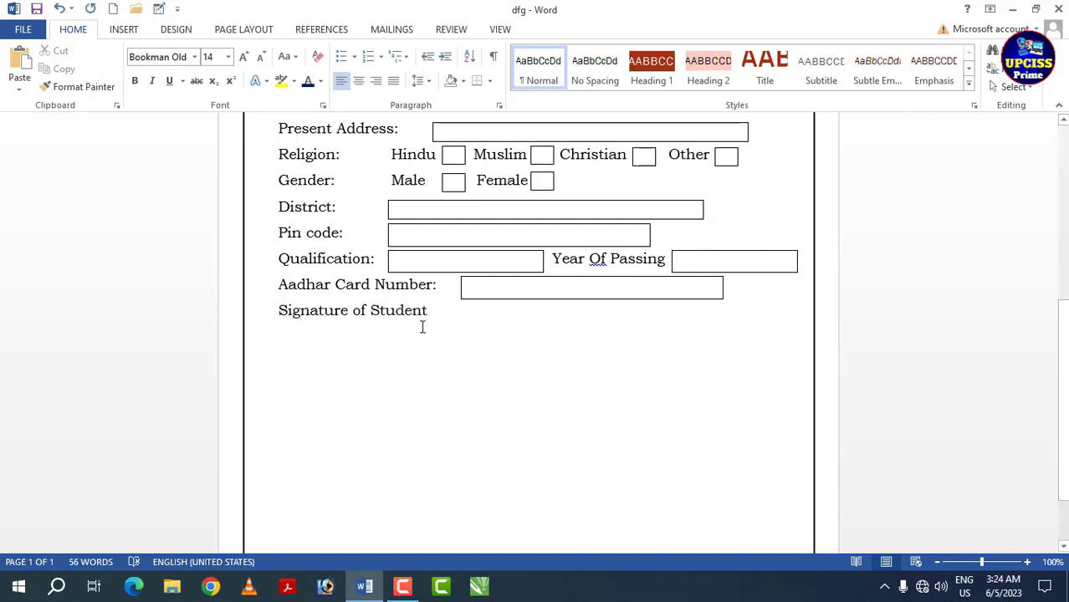
key("BackSpace")
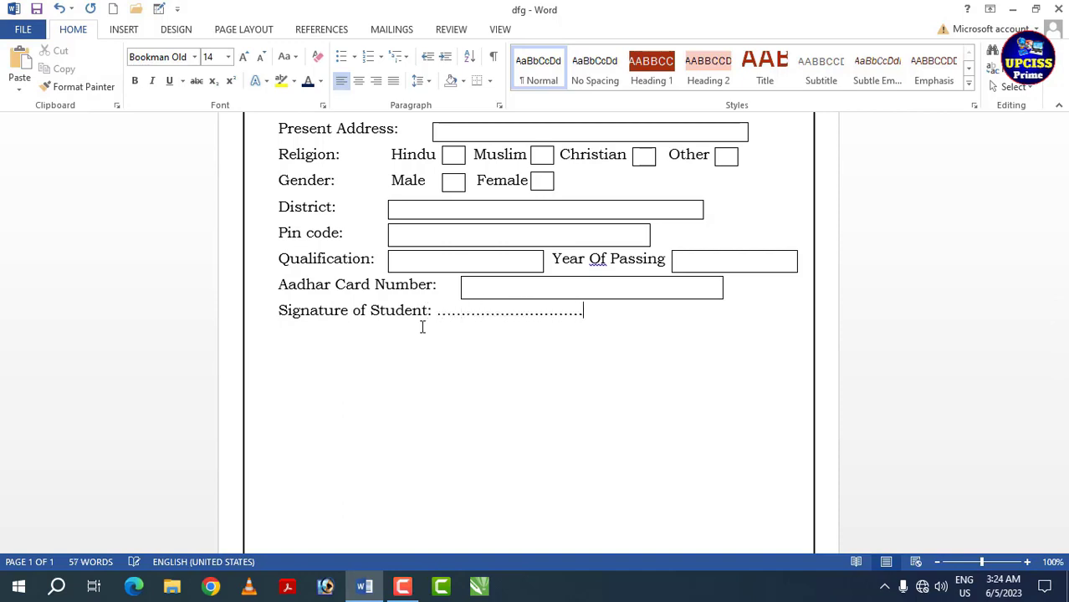
left_click(276, 310)
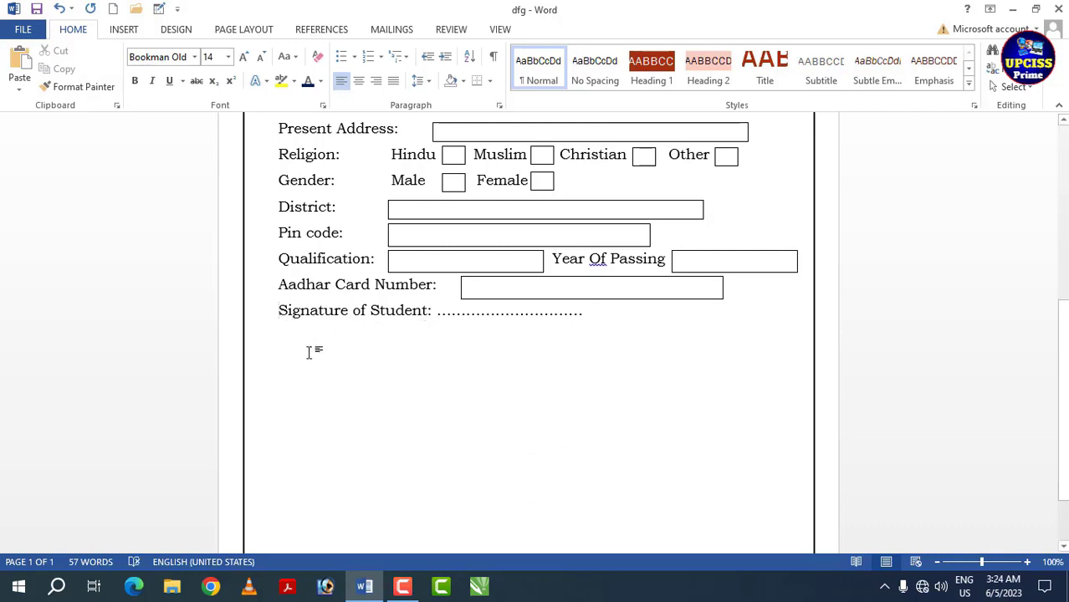
key("Return")
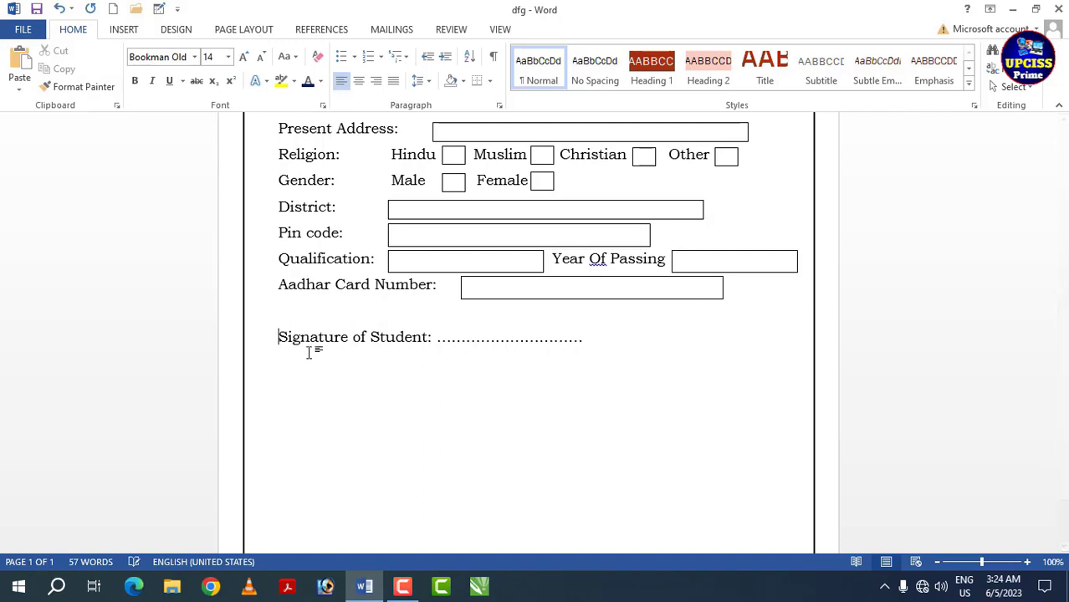
- Add the label "left Hand Thumb" after the signature dots, correcting the misspelt last word with the spelling suggestion "Thumb"
left_click(615, 348)
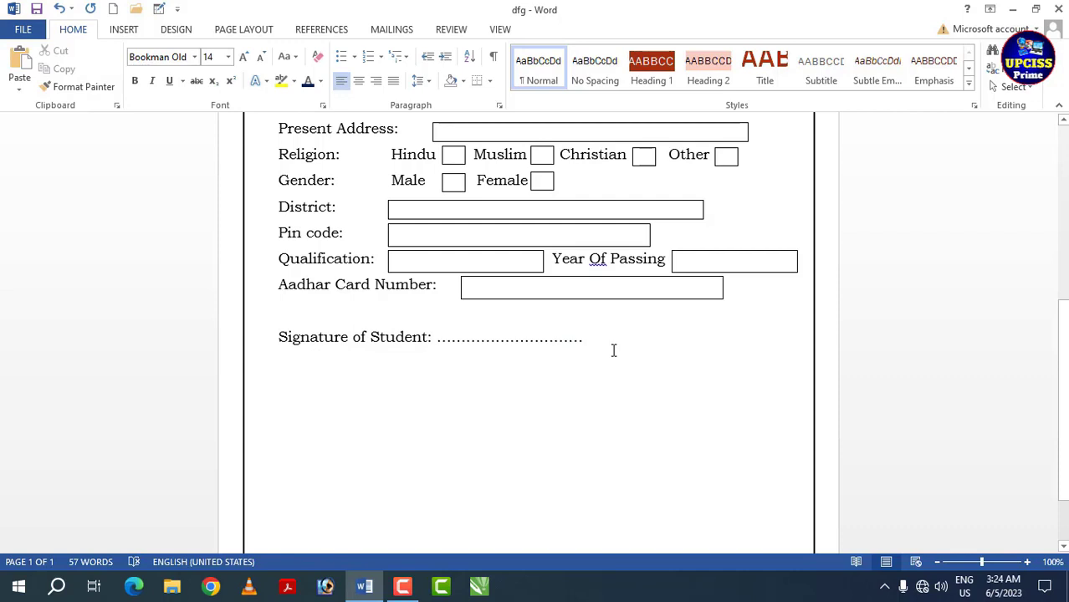
type("left Hand Thumd")
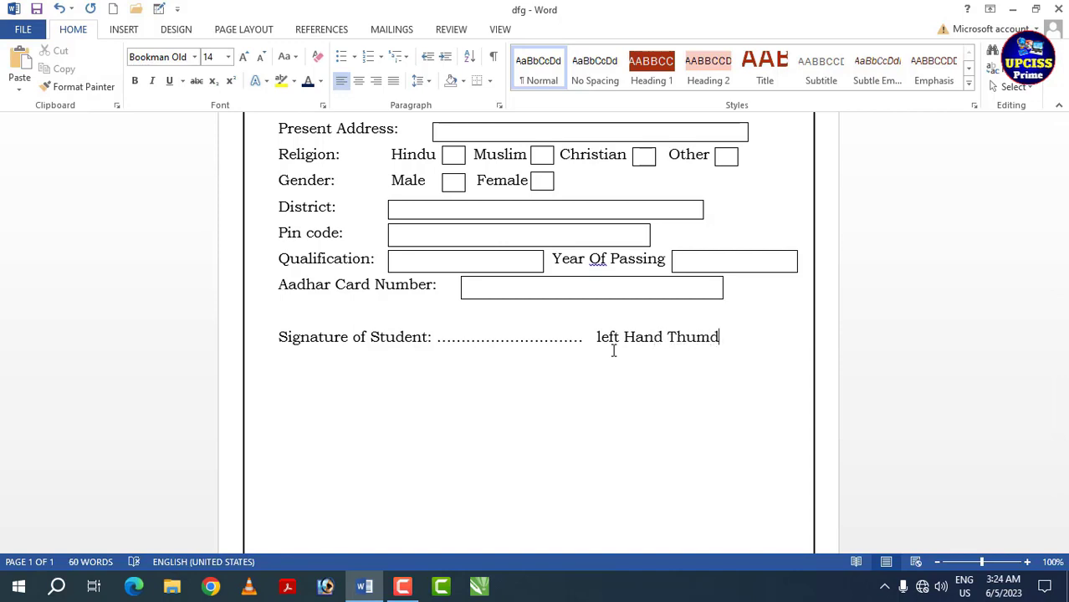
right_click(695, 344)
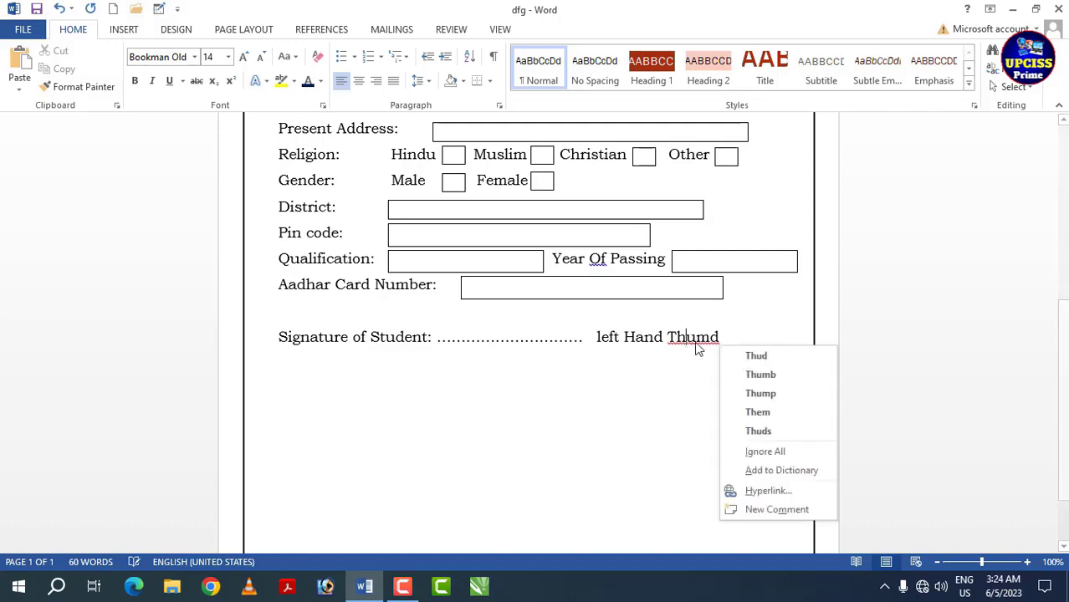
left_click(732, 374)
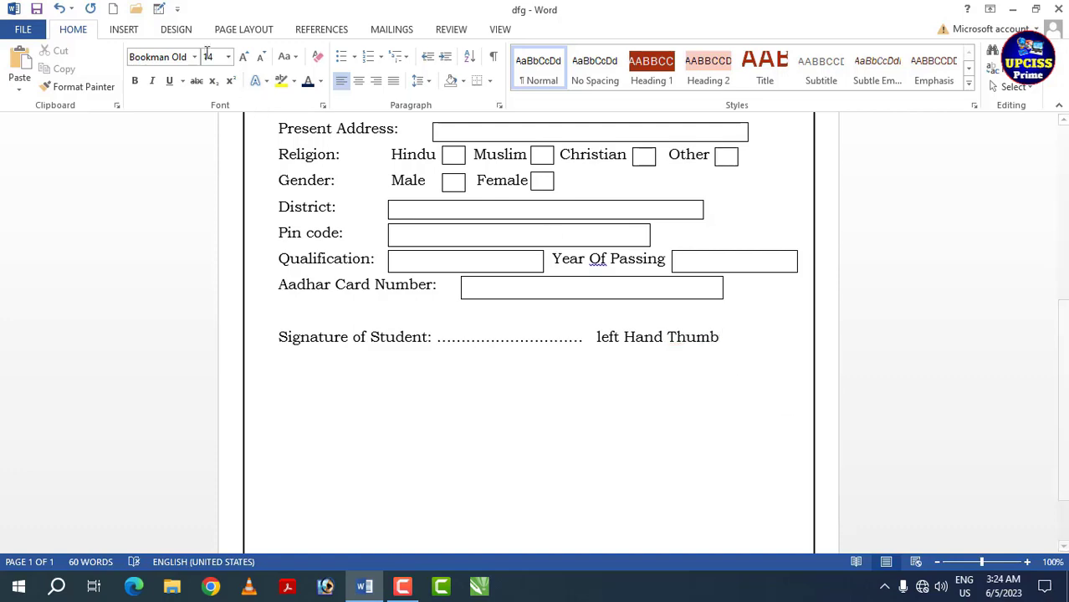
- Draw a rectangle about 0.99" wide and 0.58" high beside "left Hand Thumb"
left_click(123, 30)
left_click(215, 68)
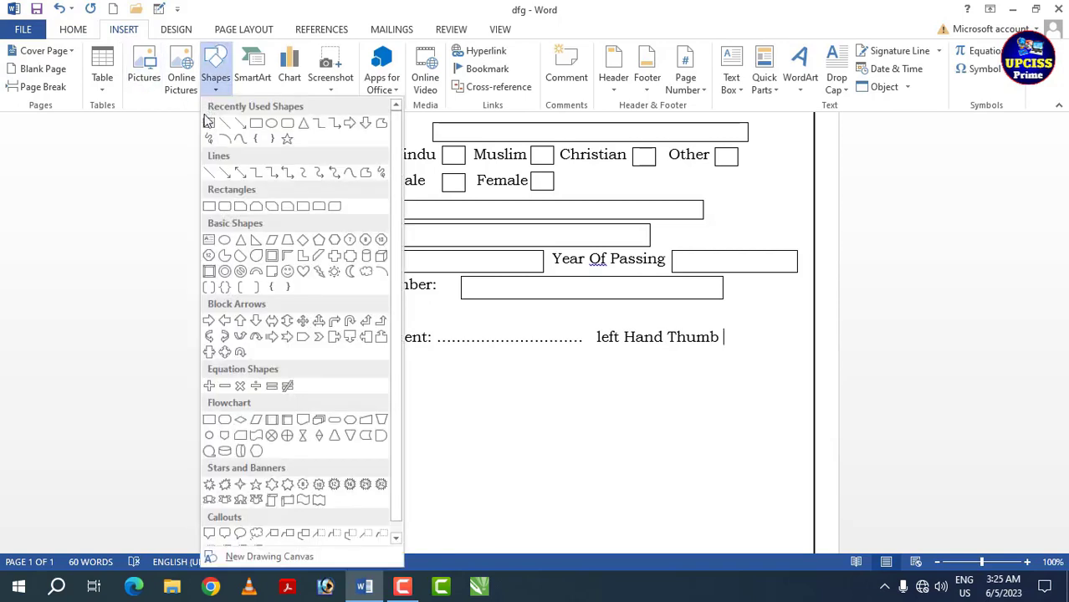
left_click(256, 125)
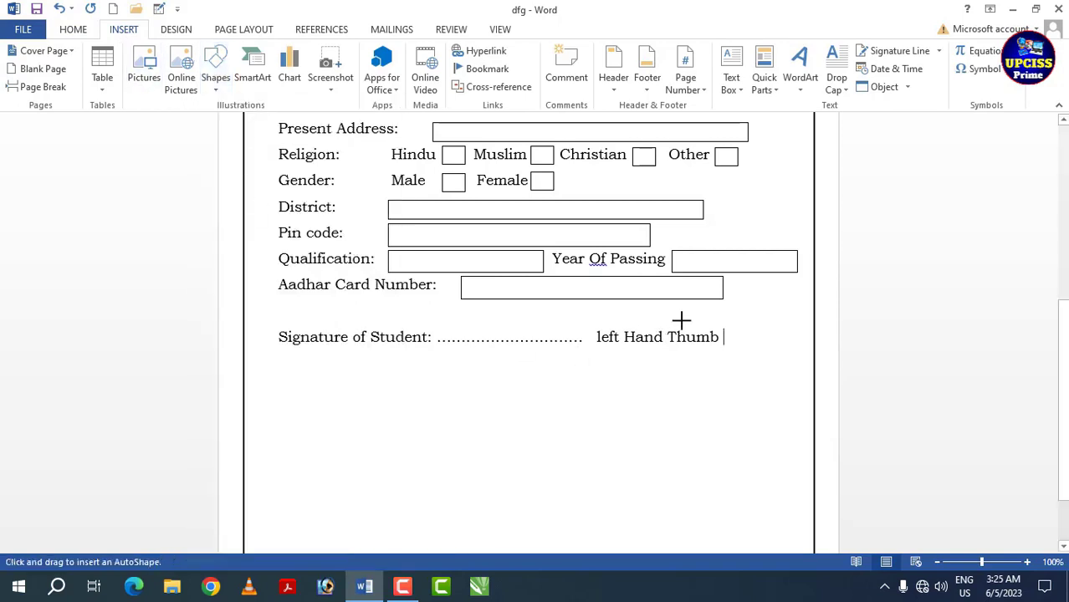
mouse_move(735, 315)
left_mouse_down()
mouse_move(807, 357)
mouse_move(786, 347)
left_mouse_up()
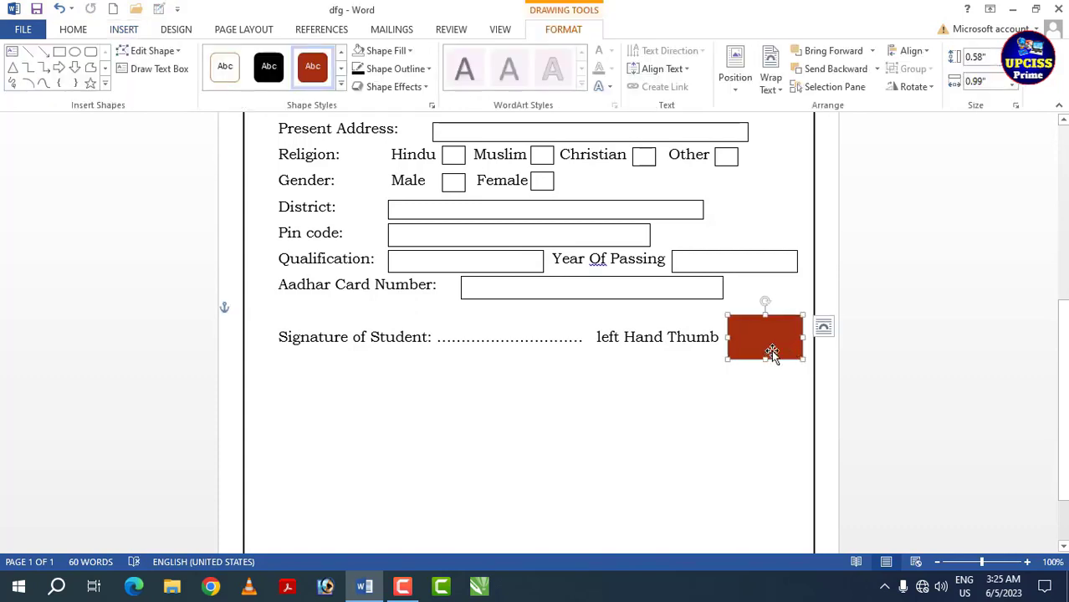
- Give the thumb impression rectangle no fill and a black outline
left_click(386, 50)
left_click(397, 190)
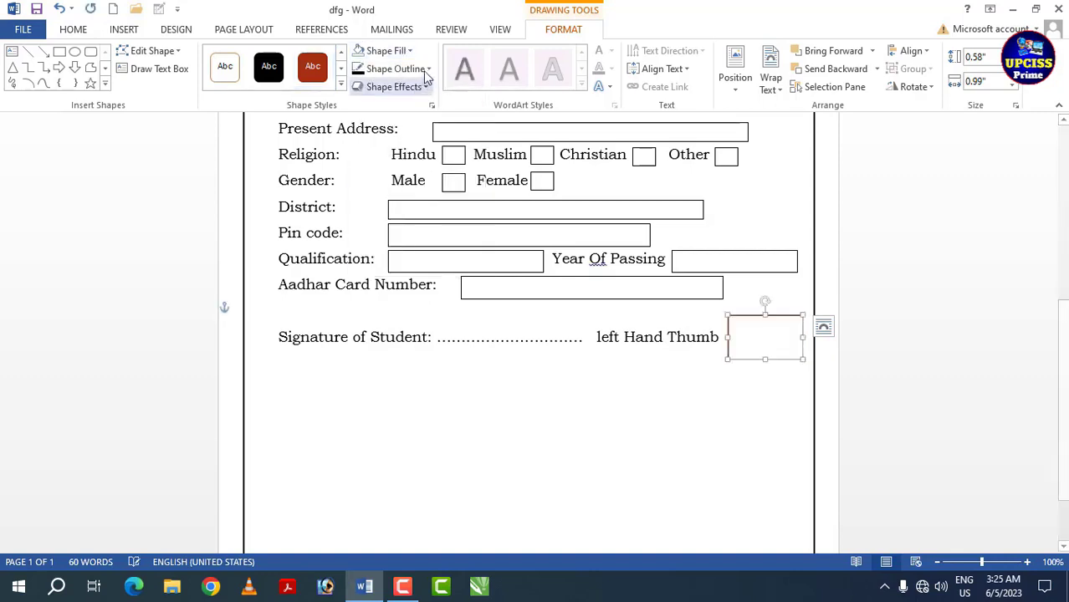
left_click(425, 68)
left_click(371, 104)
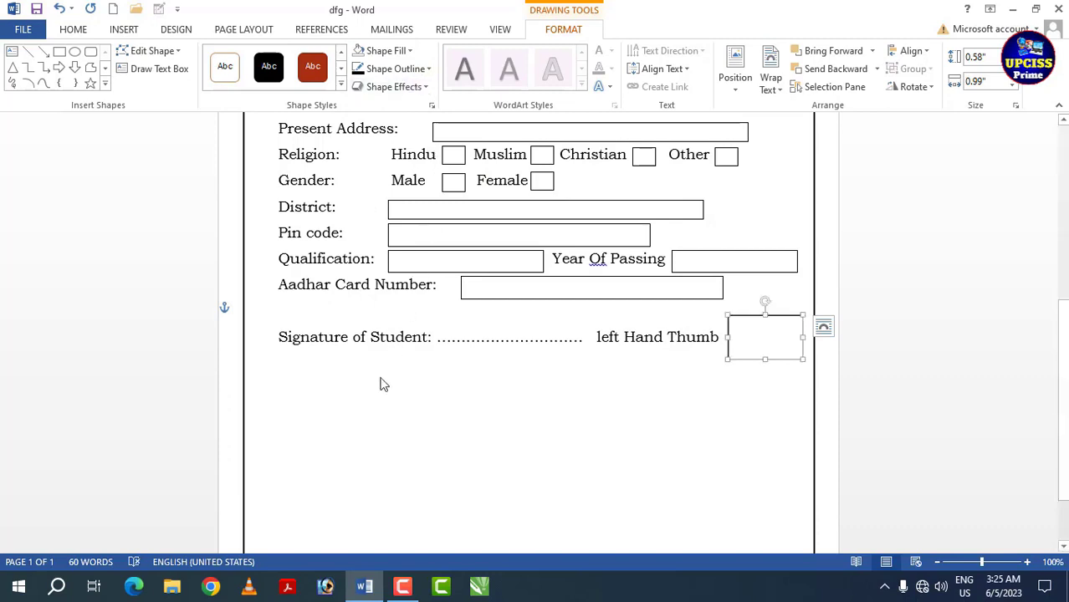
- Start a new line below the signature line and draw a text box about 6.92" wide and 1" high there
left_click(314, 382)
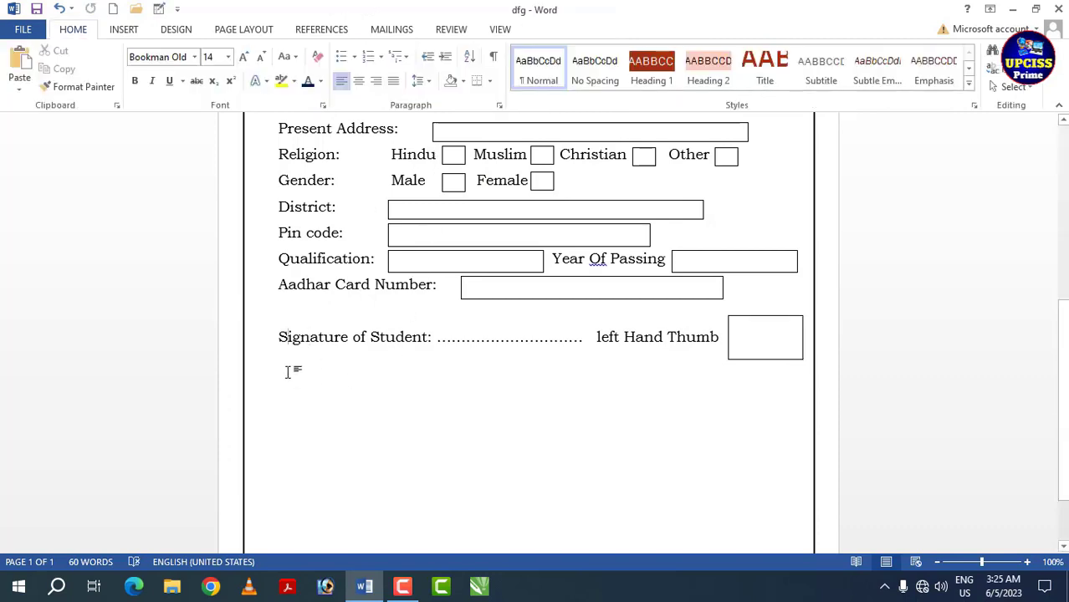
triple_click(288, 372)
key("ctrl+z")
left_click(273, 373)
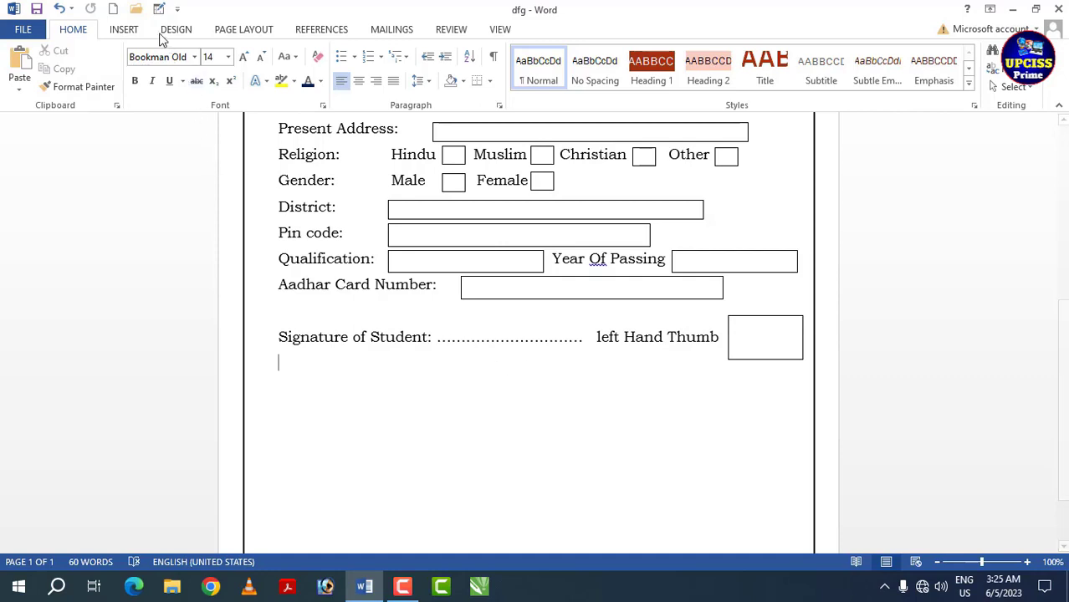
left_click(134, 32)
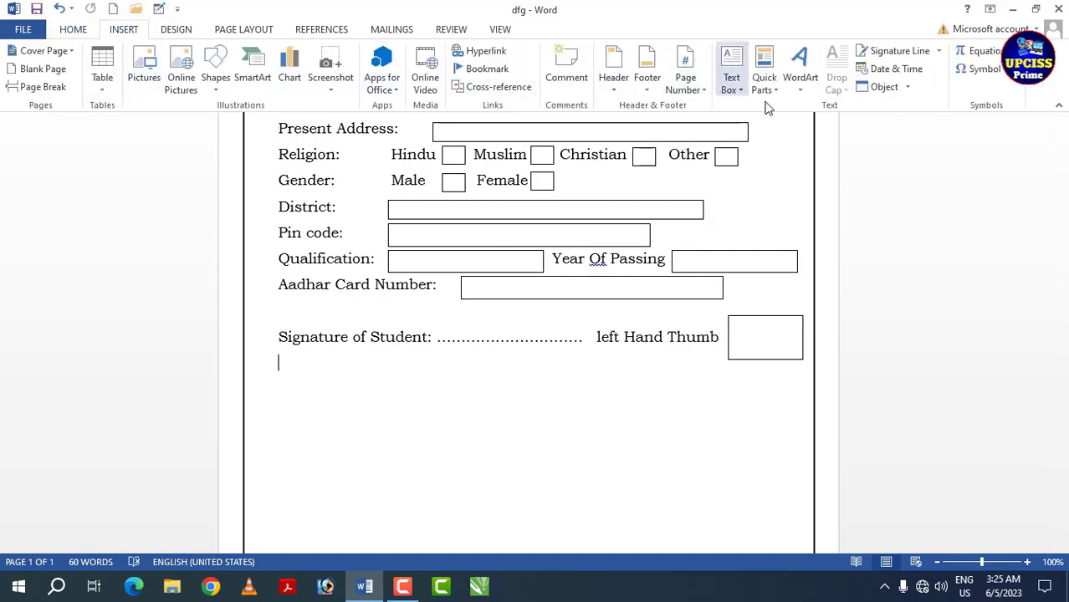
left_click(737, 90)
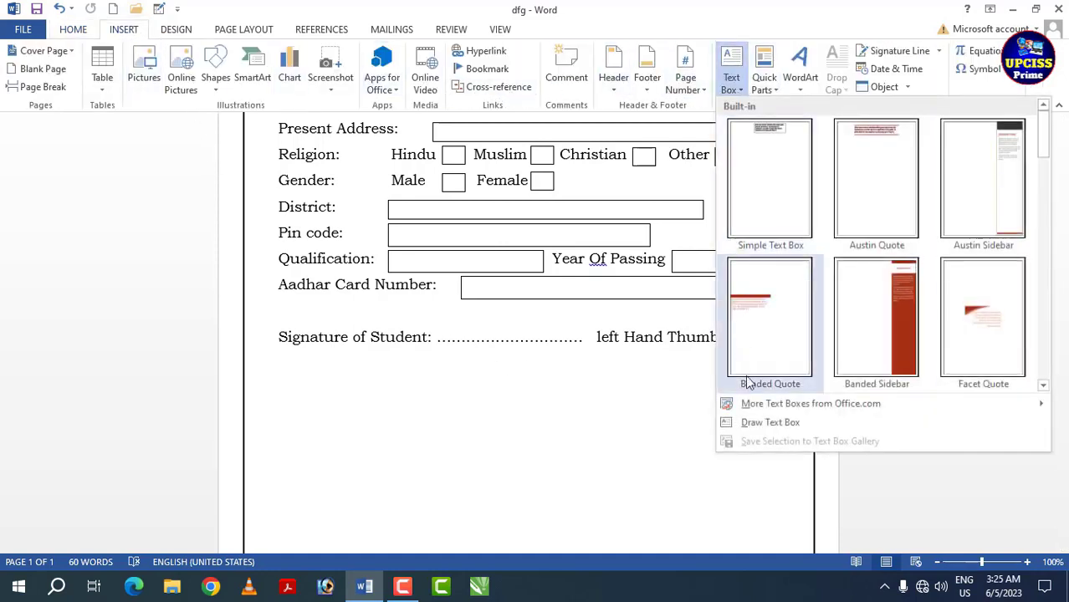
left_click(770, 422)
scroll(425, 424, "down", 2)
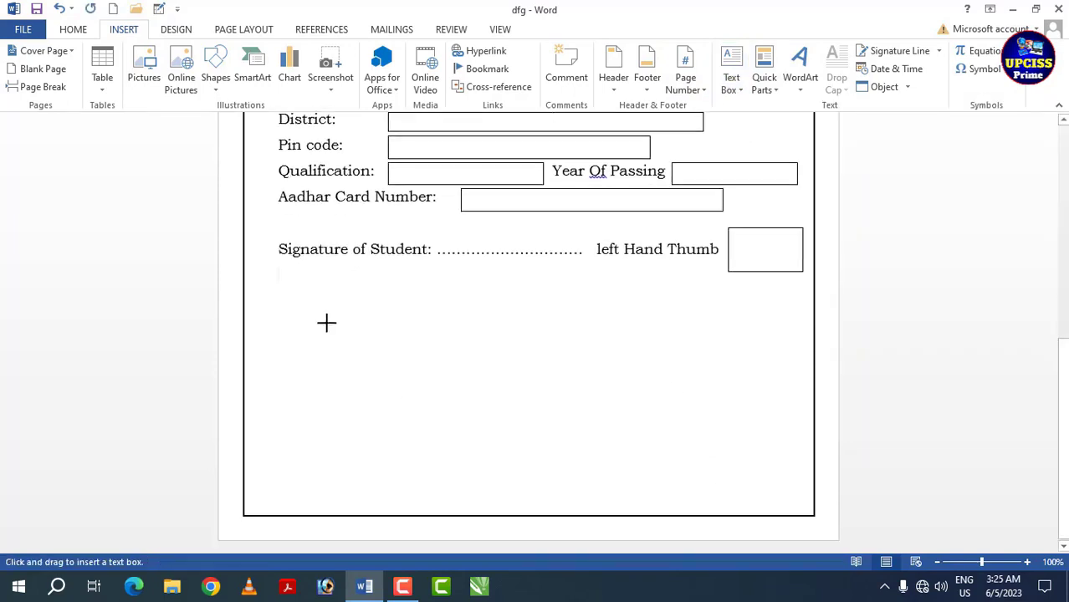
left_click(276, 268)
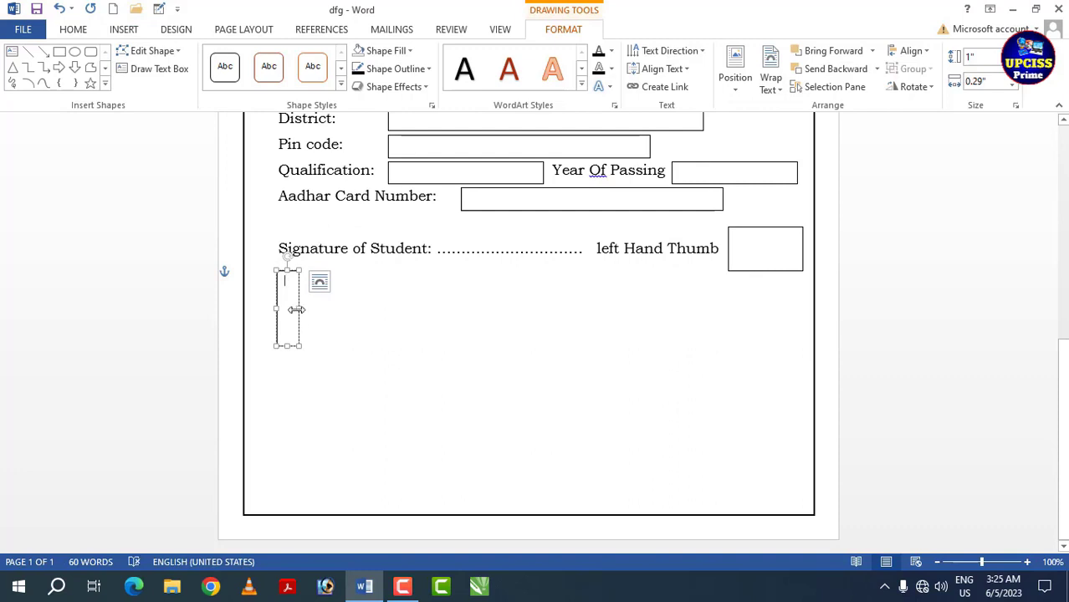
mouse_move(298, 307)
left_mouse_down()
mouse_move(796, 350)
mouse_move(741, 356)
left_mouse_up()
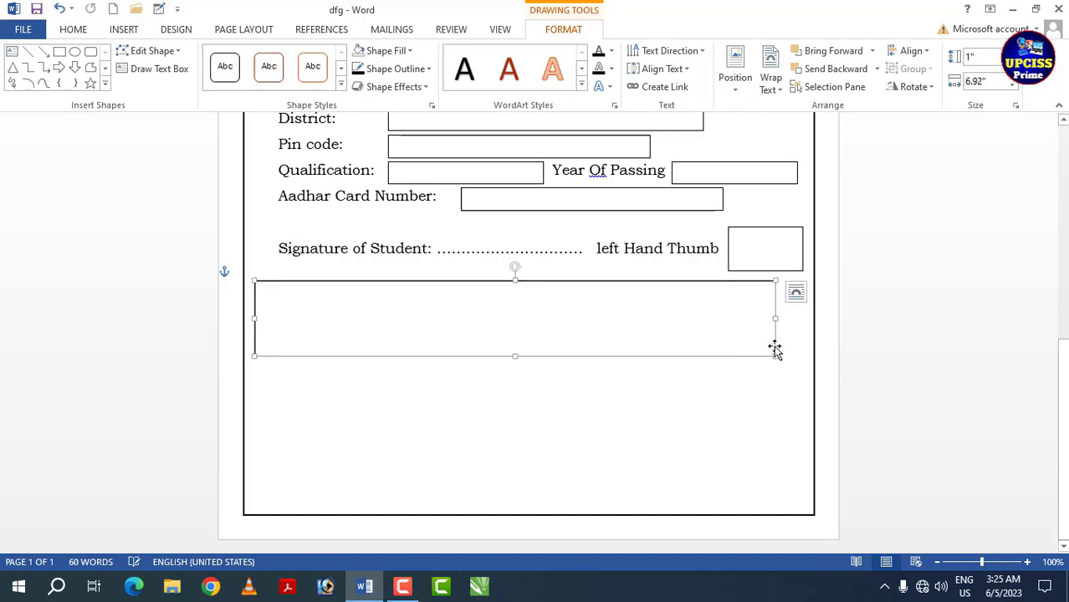
- Enlarge the empty text box below the signature line to about 7.28" wide and 1.39" high, and give it no fill
left_click_drag(774, 319, 803, 320)
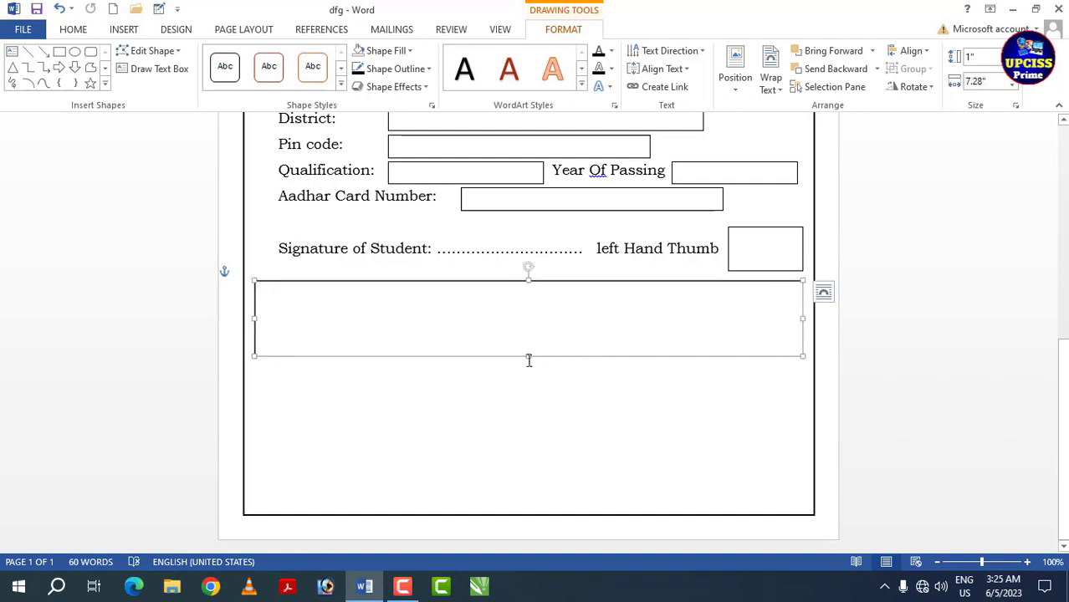
left_click_drag(528, 358, 527, 385)
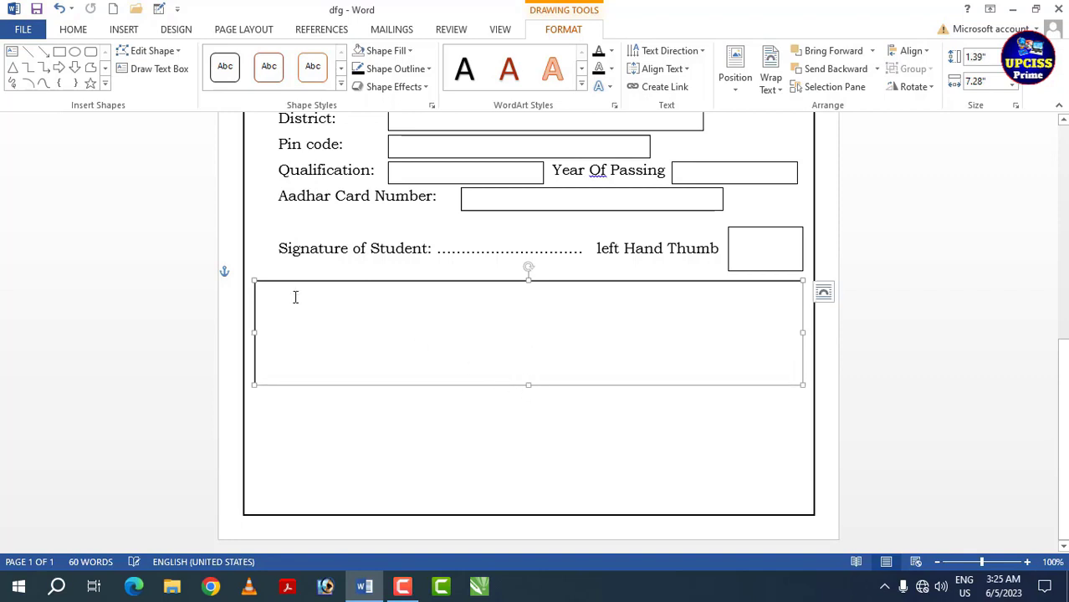
left_click(268, 262)
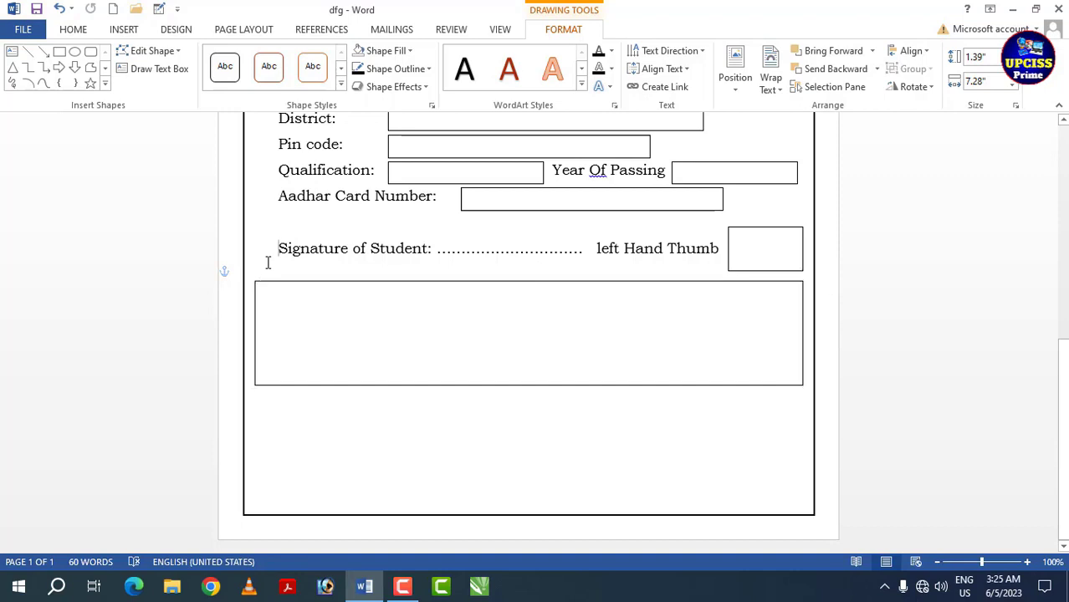
left_click(454, 384)
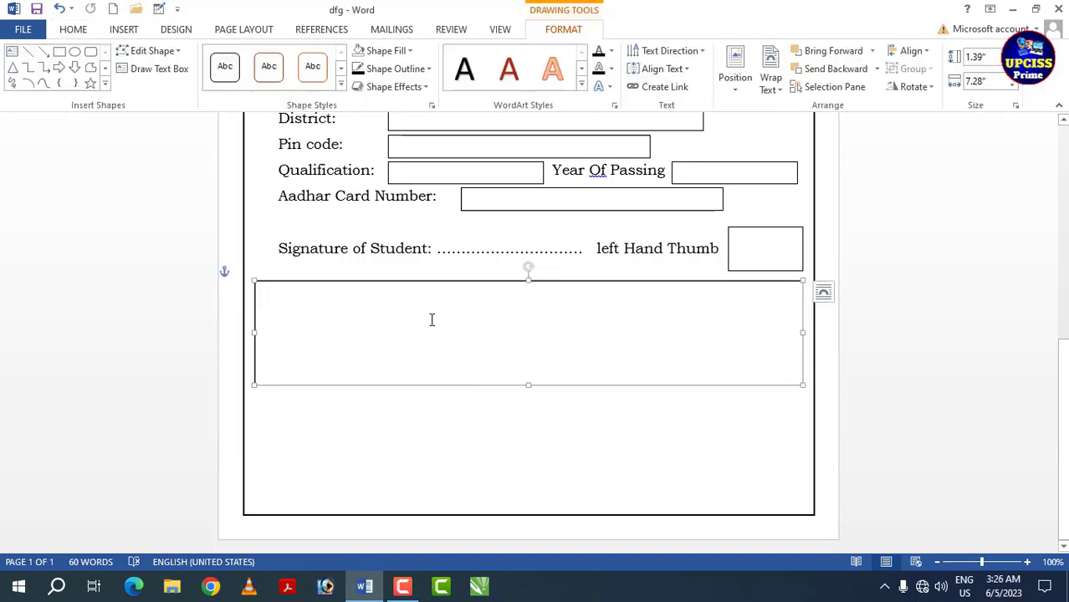
left_click(407, 51)
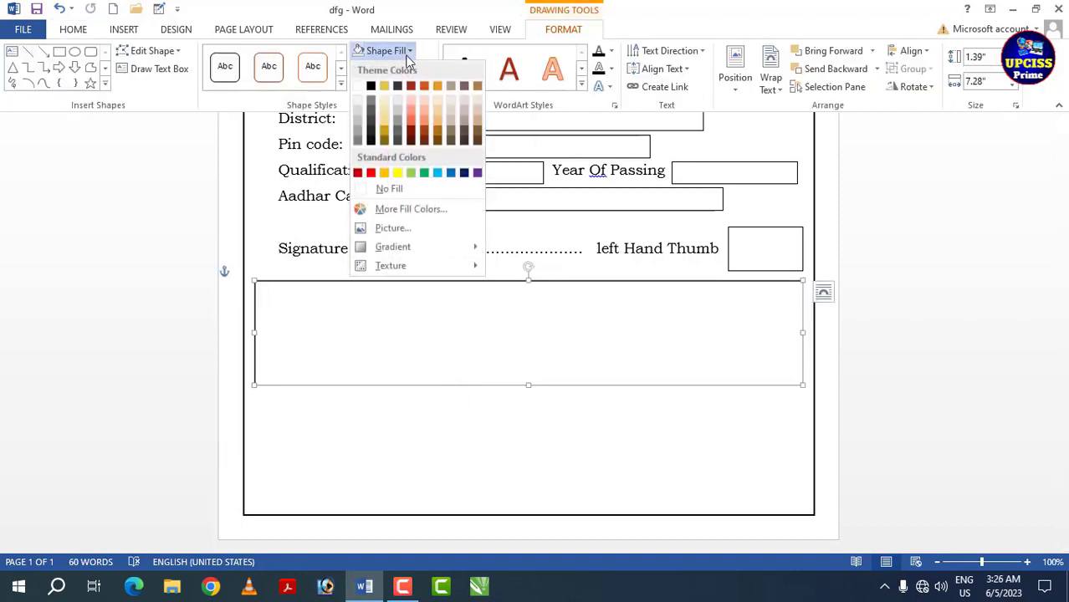
left_click(398, 198)
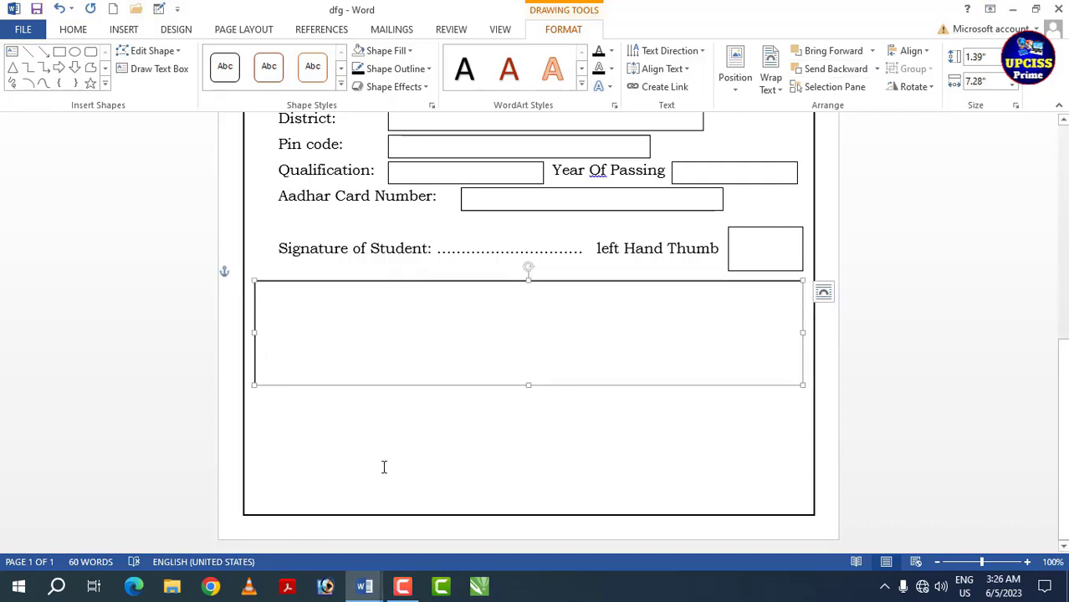
- Paste the copied Student Declaration text into the empty text box and extend the box to about 1.56" high to fit the date line
left_click(296, 301)
key("ctrl+v")
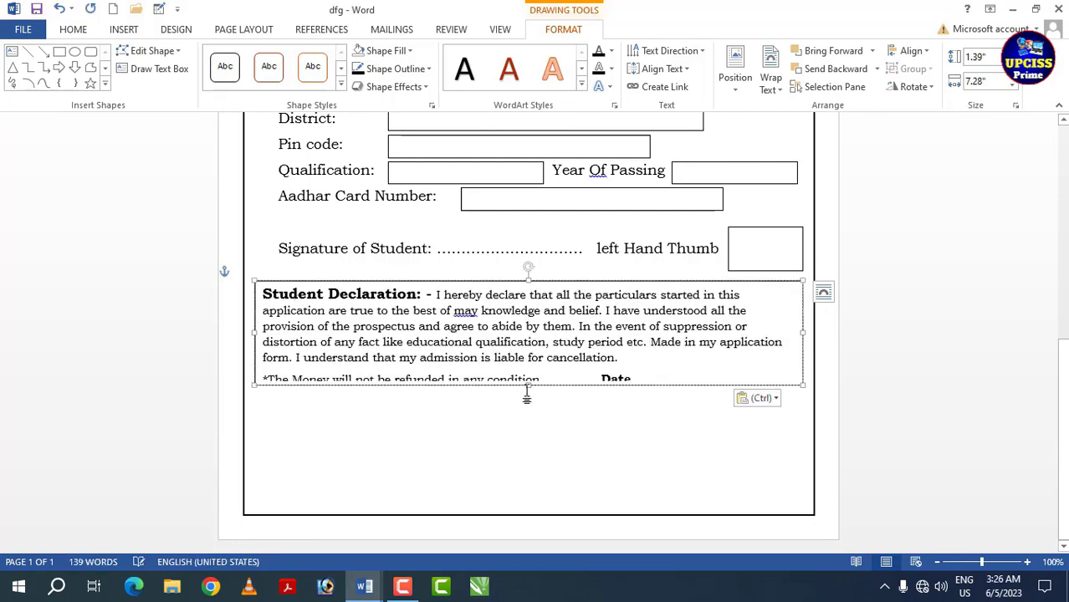
left_click_drag(528, 386, 530, 399)
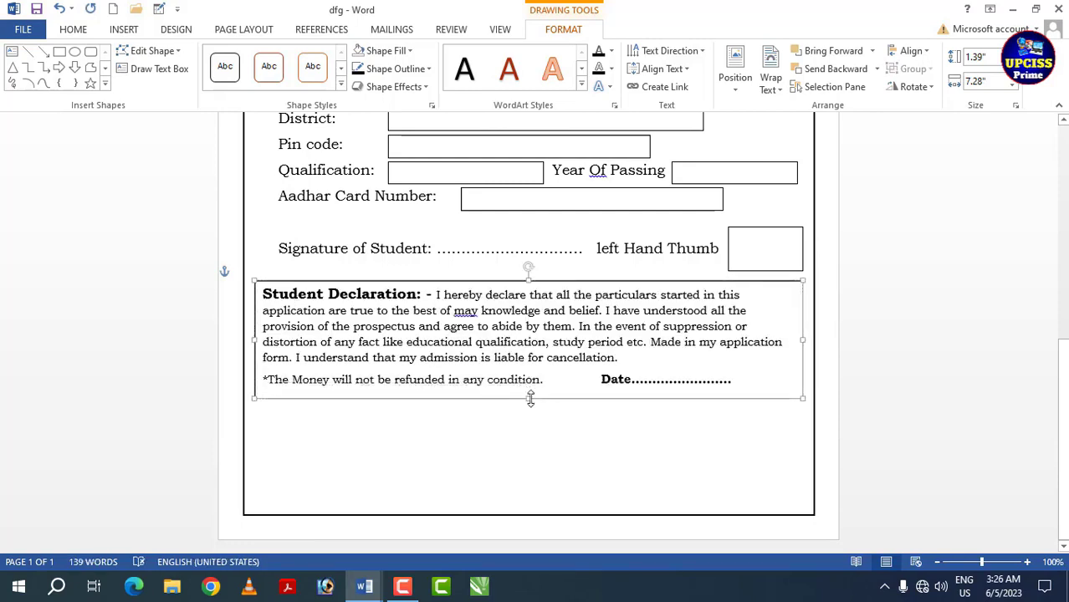
left_click(498, 344)
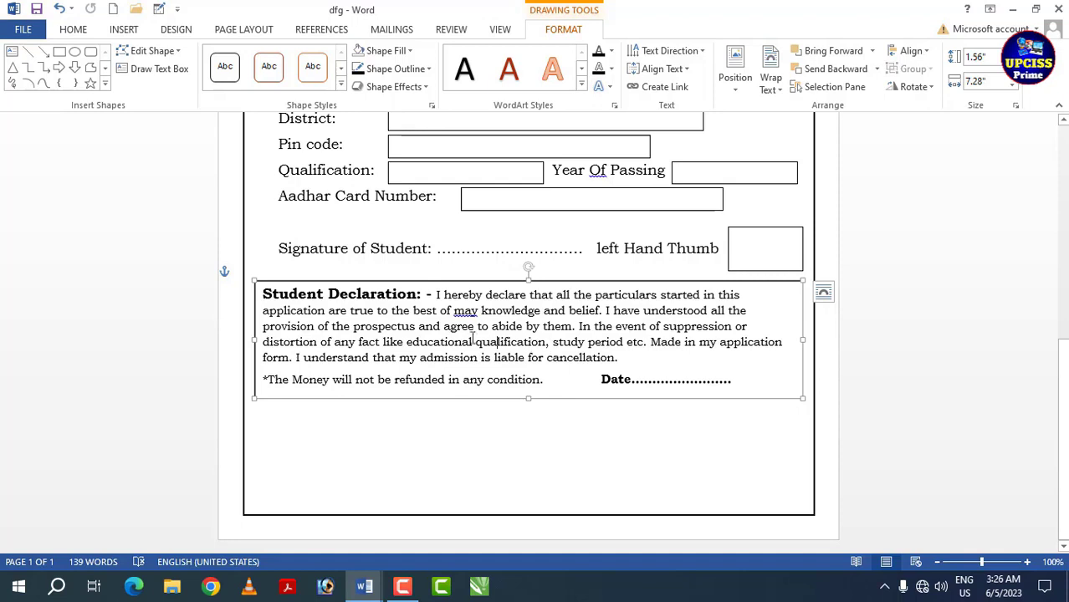
left_click(491, 435)
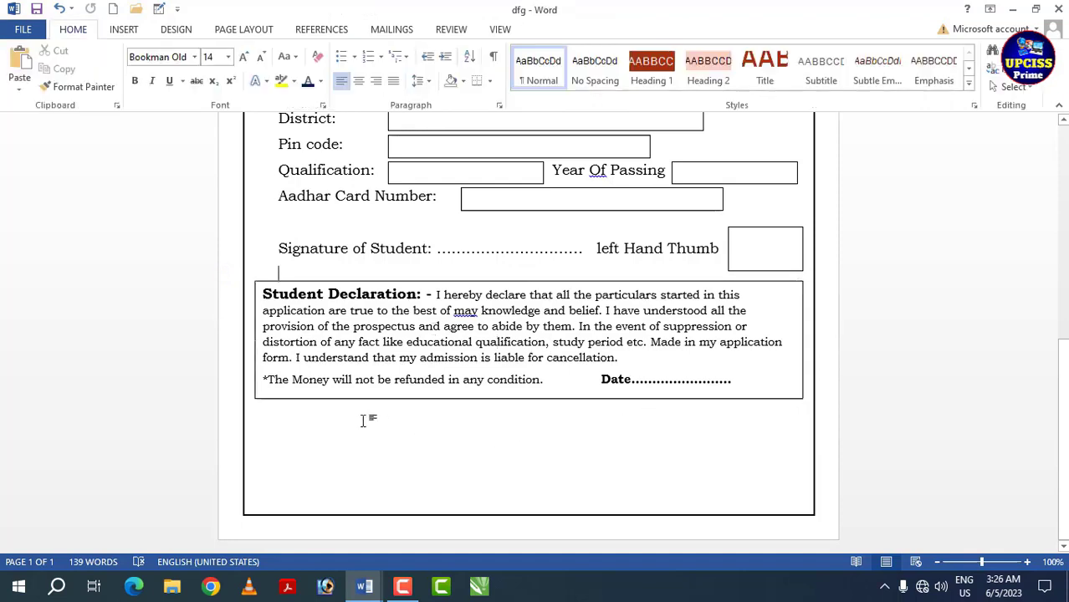
- Draw a text box about 7.28" wide and 1.27" high below the declaration box and nudge it slightly upward inside the page border
left_click(281, 413)
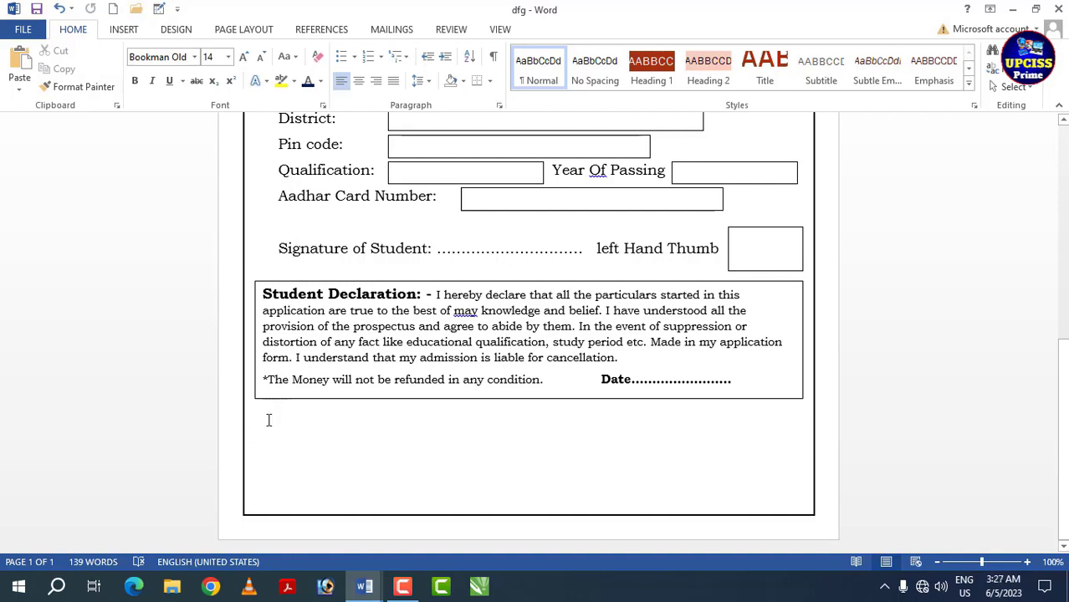
left_click(124, 31)
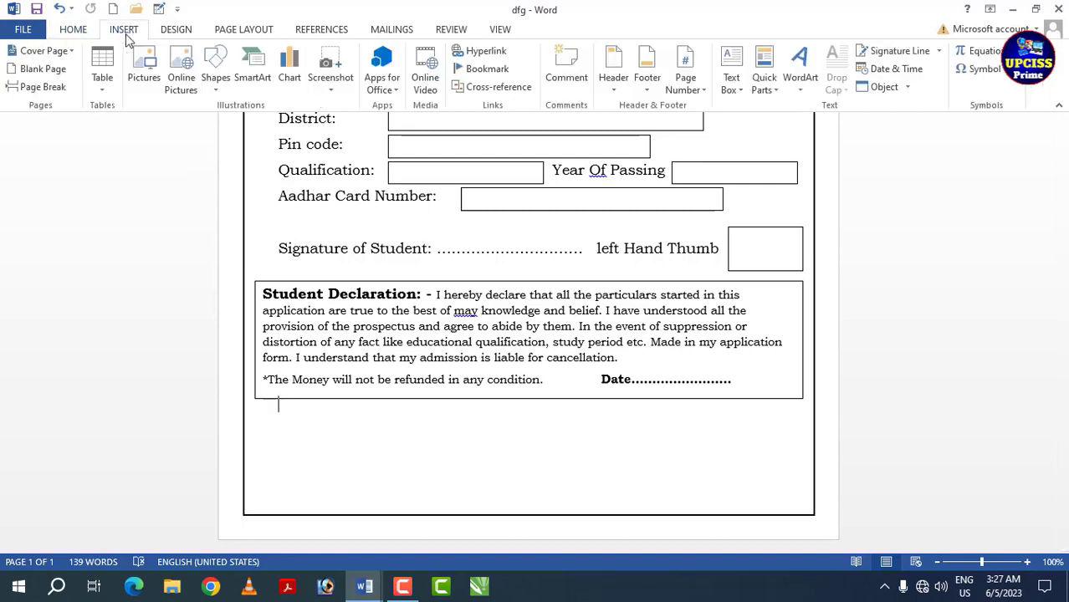
left_click(731, 77)
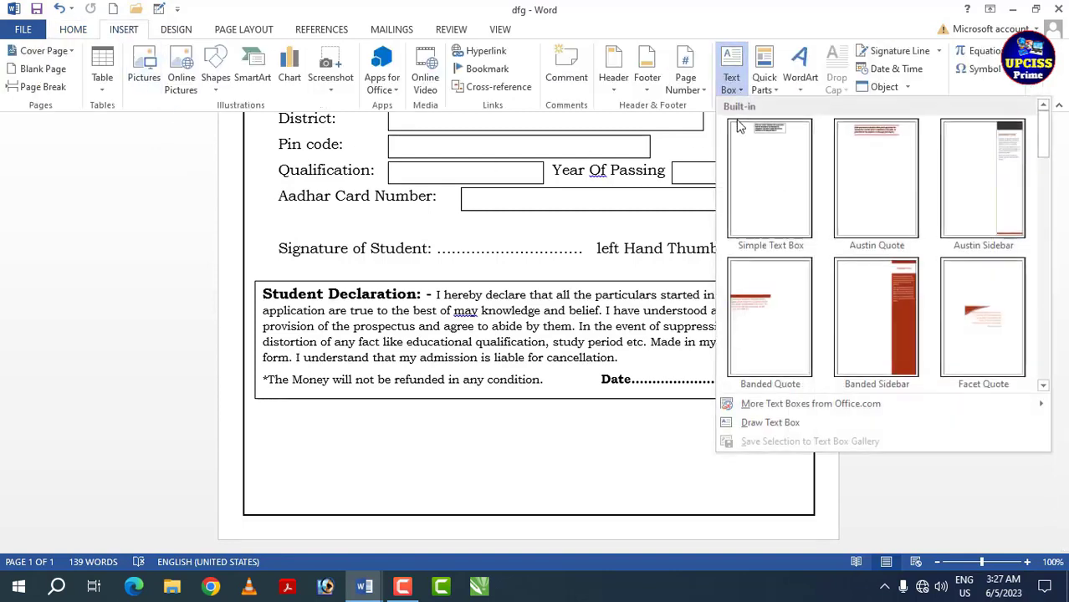
left_click(768, 424)
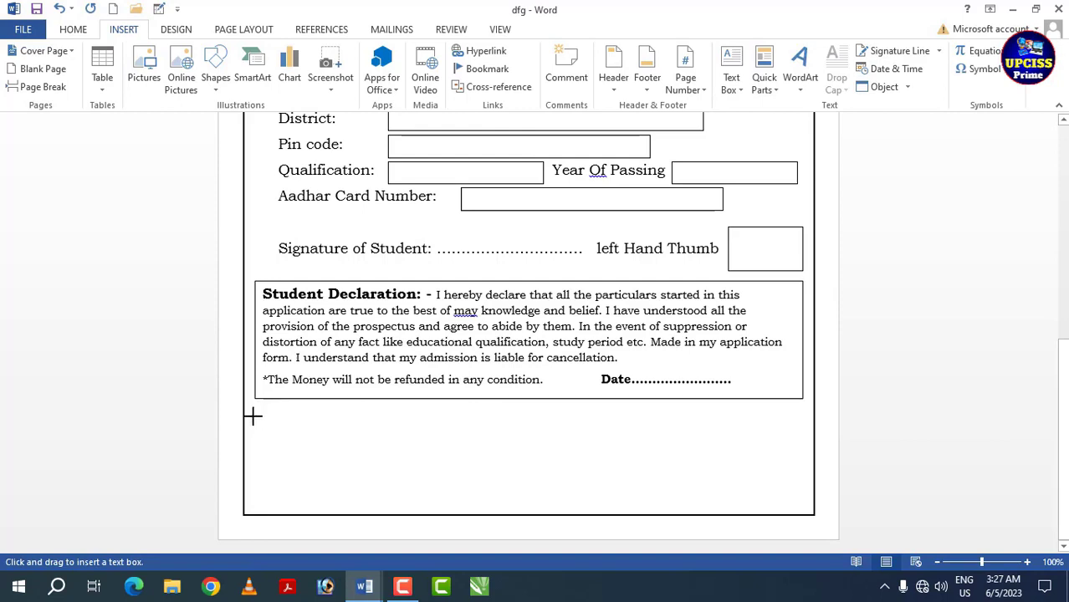
mouse_move(254, 416)
left_mouse_down()
mouse_move(298, 498)
mouse_move(811, 532)
mouse_move(803, 512)
left_mouse_up()
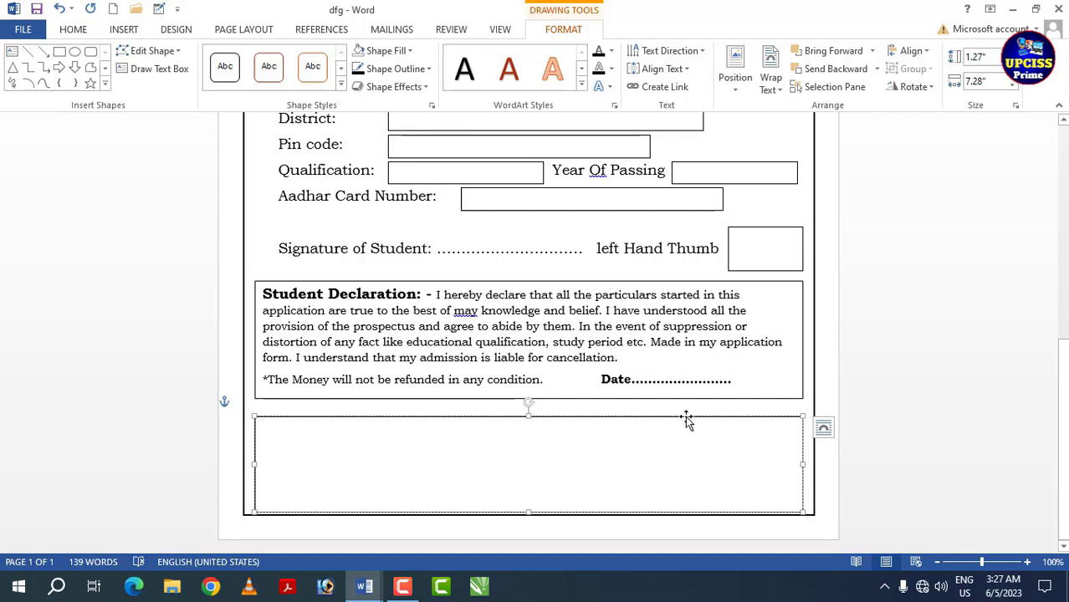
left_click(685, 417)
key("Up")
key("Up")
key("Up")
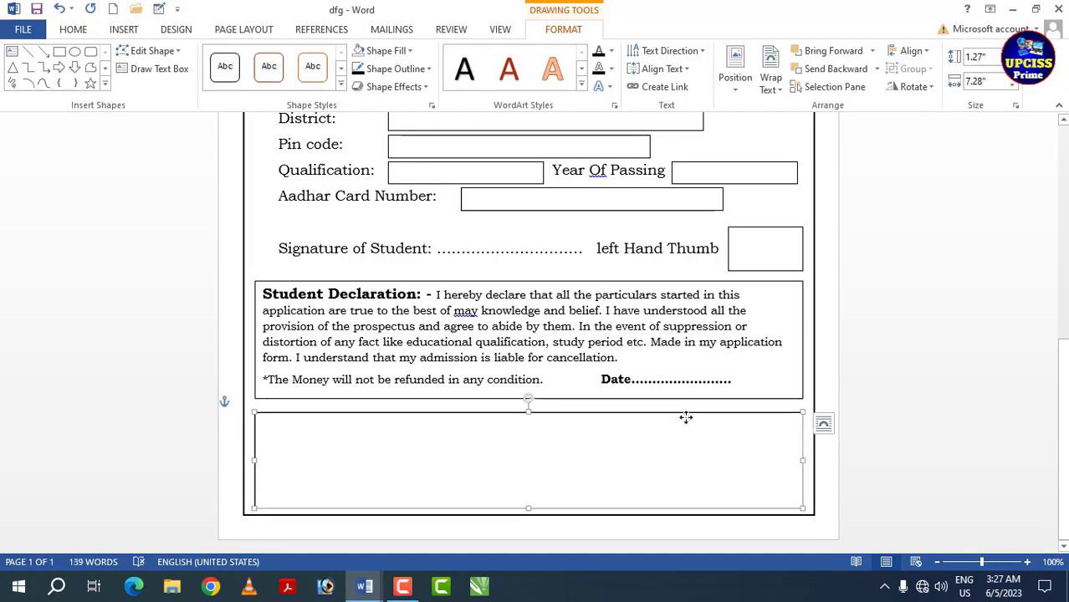
- Paste the "For Office Use Only" block with Application No, Form Online date, Exam Date and Roll Number lines into the new text box
left_click(584, 444)
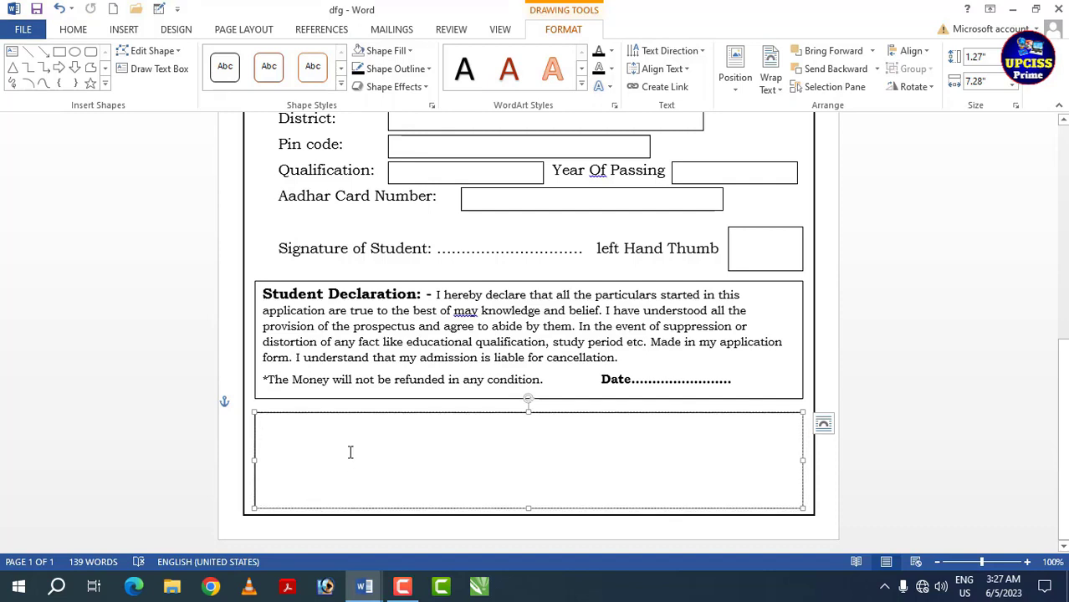
key("ctrl+v")
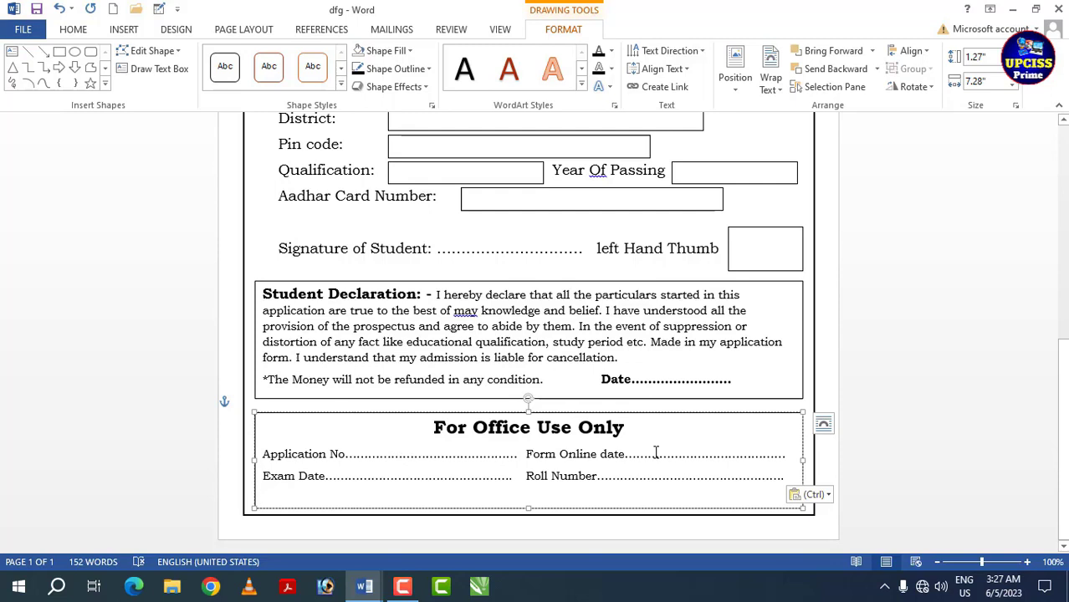
left_click(751, 385)
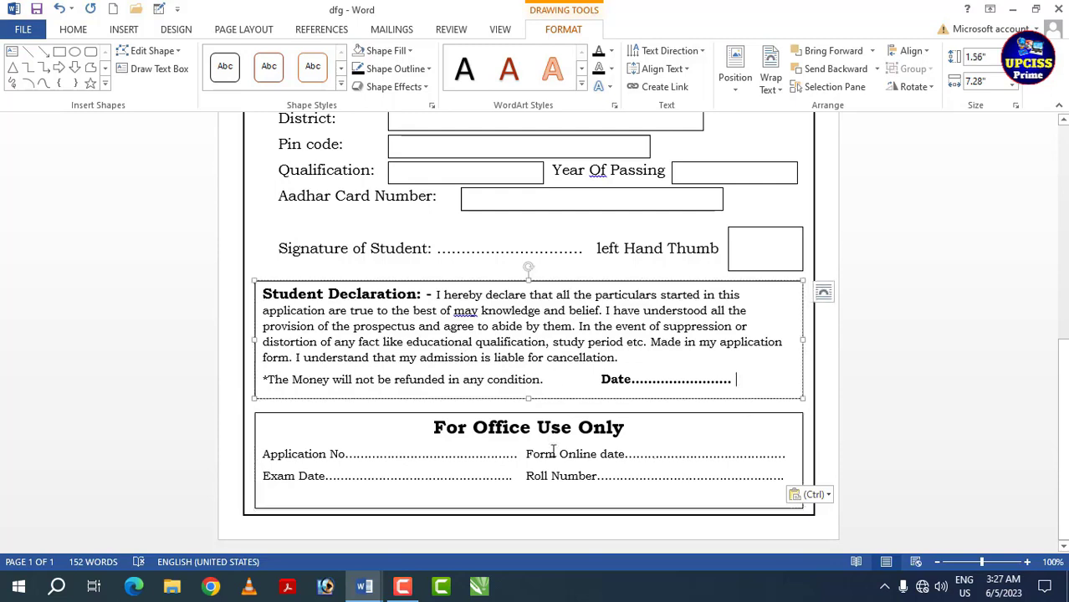
- Review the layout of the whole admission form with the ribbon auto-hidden, and restore the ribbon with its tabs and commands
scroll(553, 452, "up", 10)
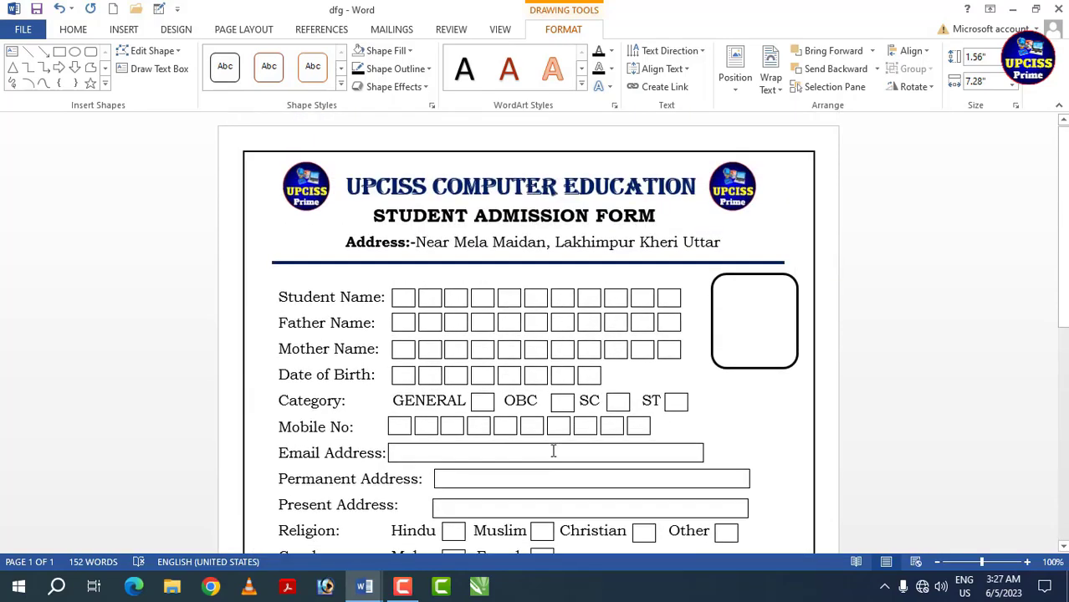
scroll(577, 415, "down", 10)
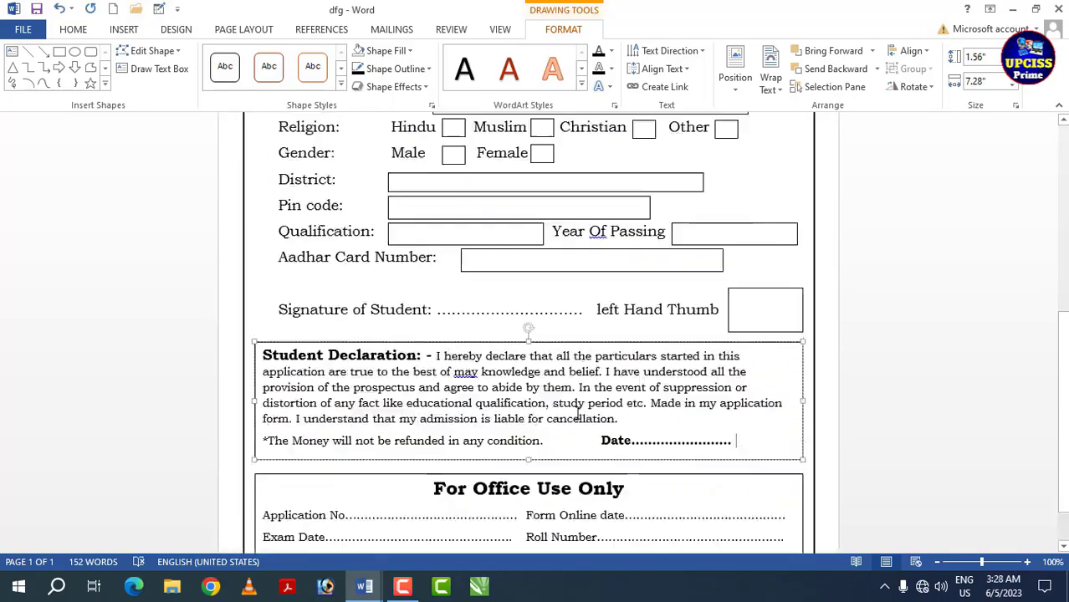
scroll(576, 416, "up", 8)
scroll(576, 415, "up", 2)
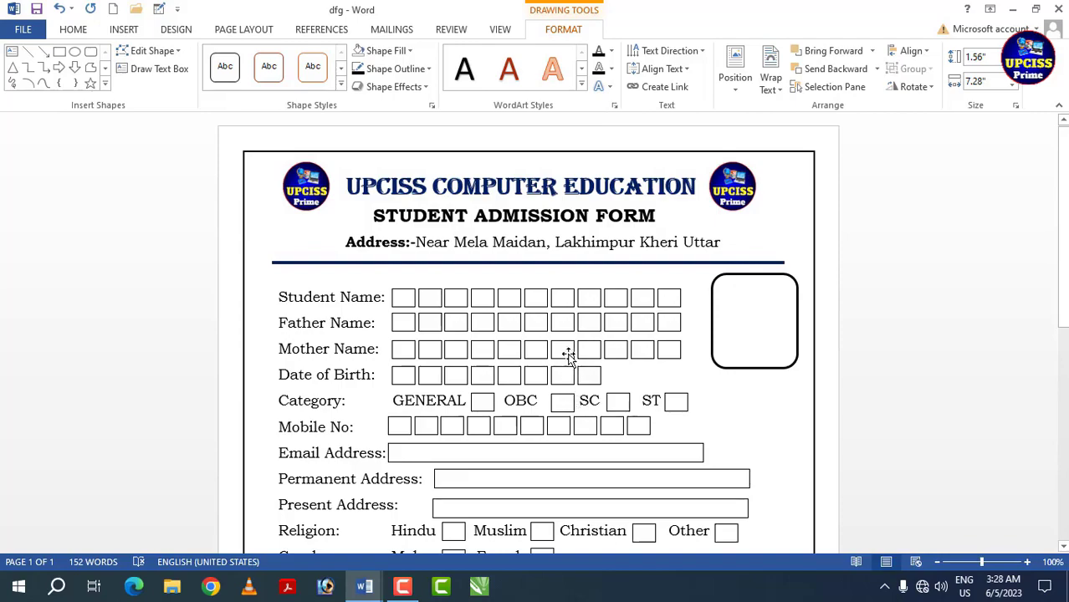
left_click(990, 8)
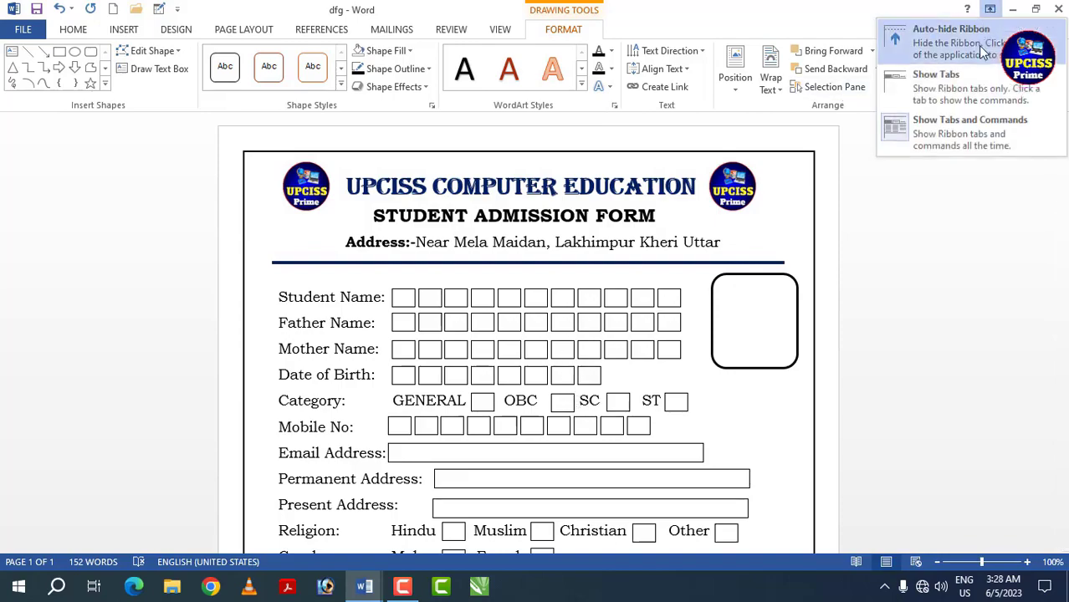
left_click(972, 40)
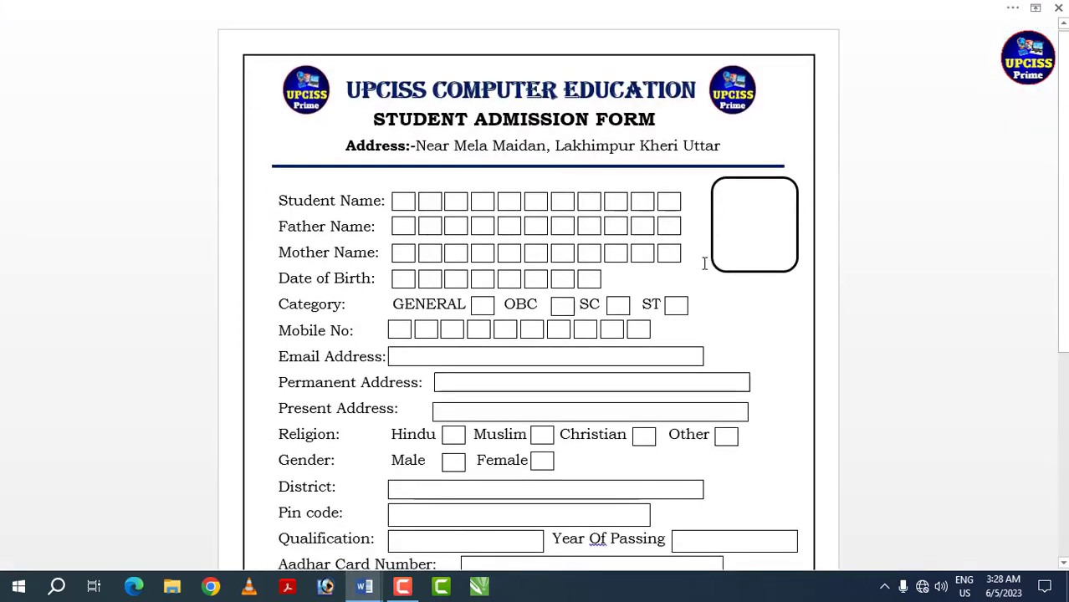
scroll(707, 260, "down", 4)
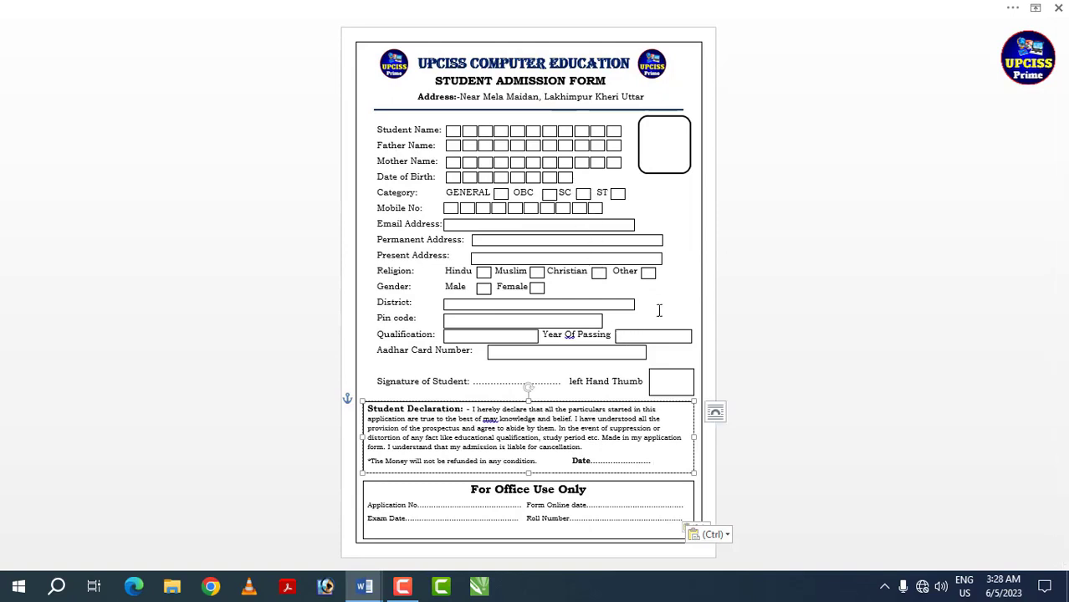
left_click(777, 304)
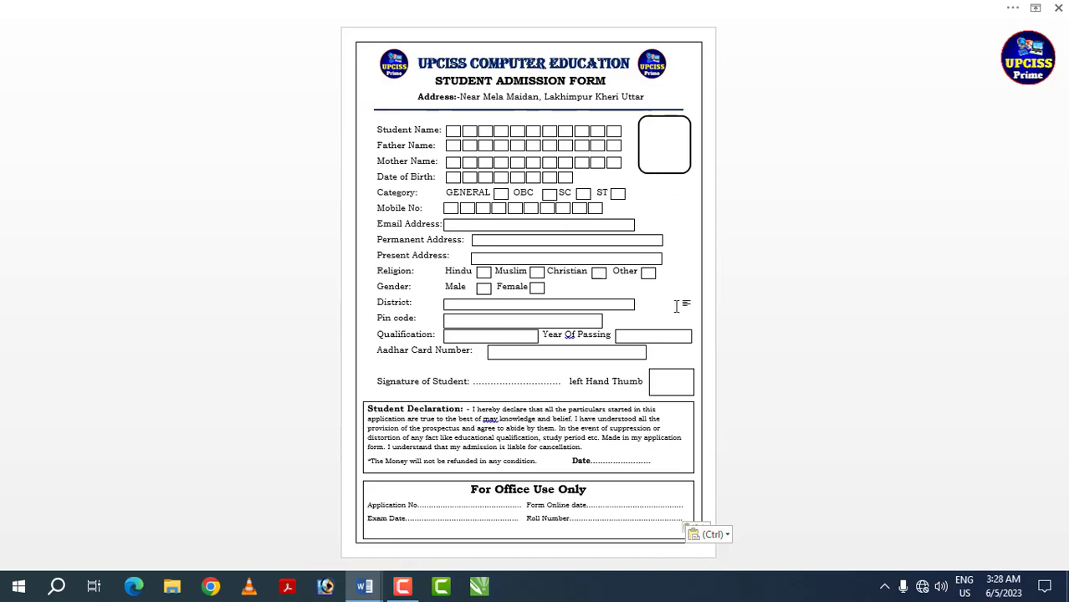
scroll(838, 356, "up", 2)
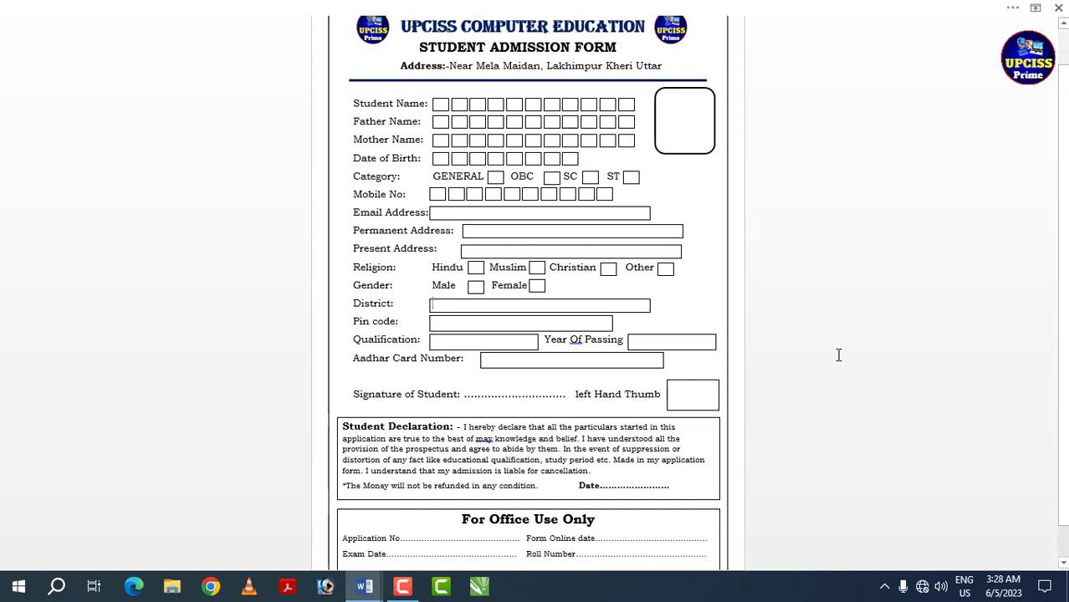
scroll(837, 355, "up", 1)
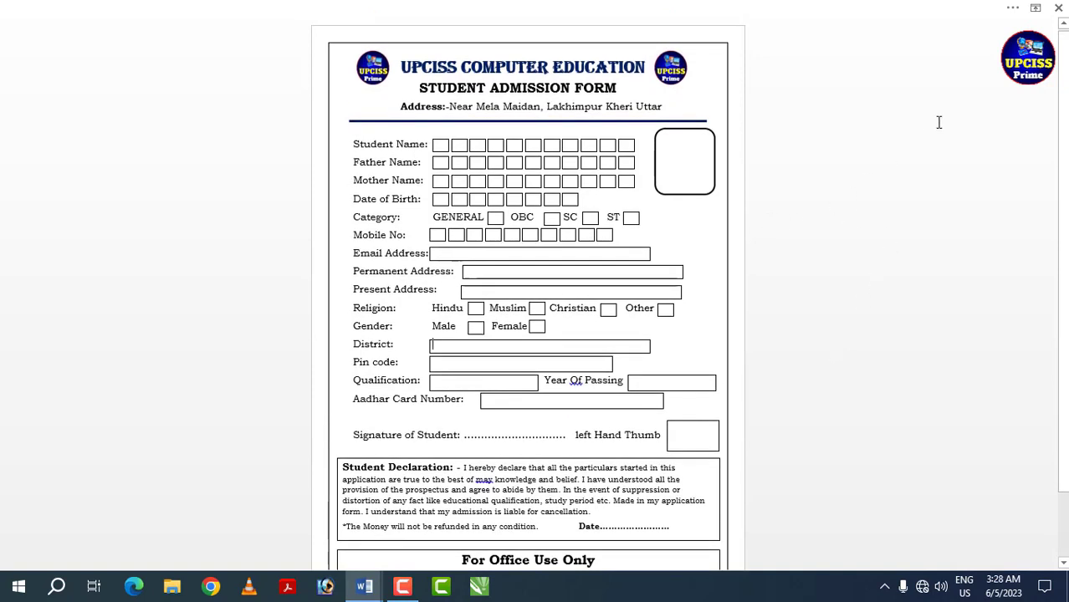
left_click(1036, 10)
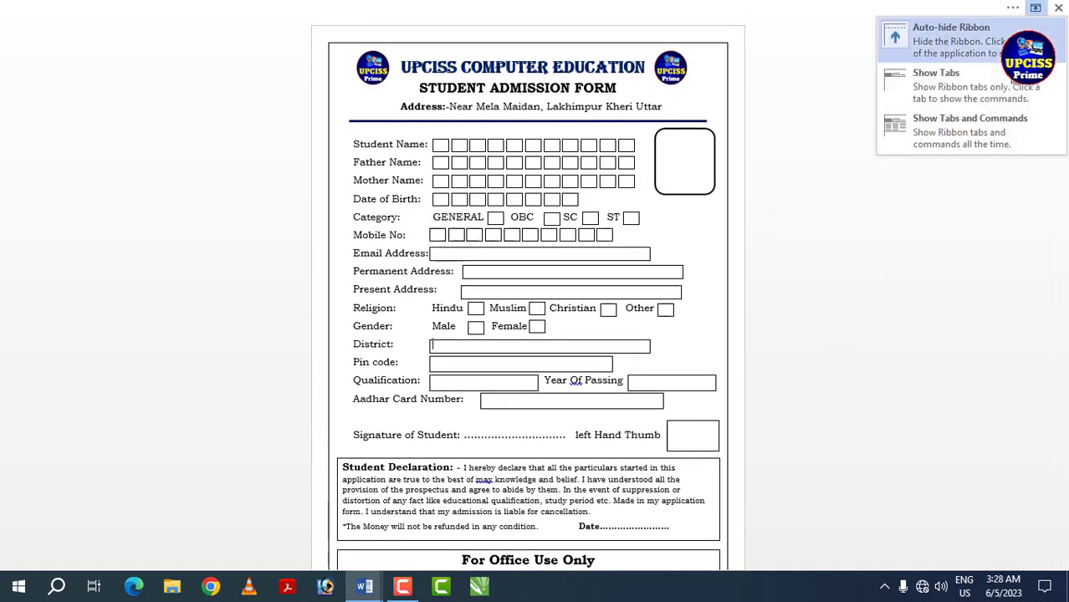
left_click(993, 132)
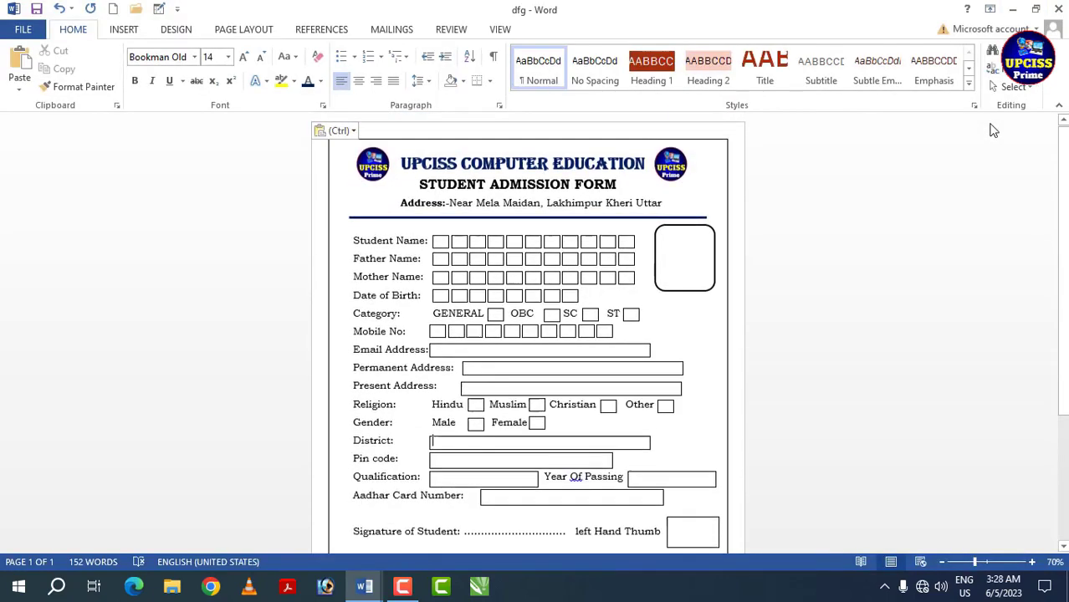
- Open the print preview of the admission form
left_click(22, 32)
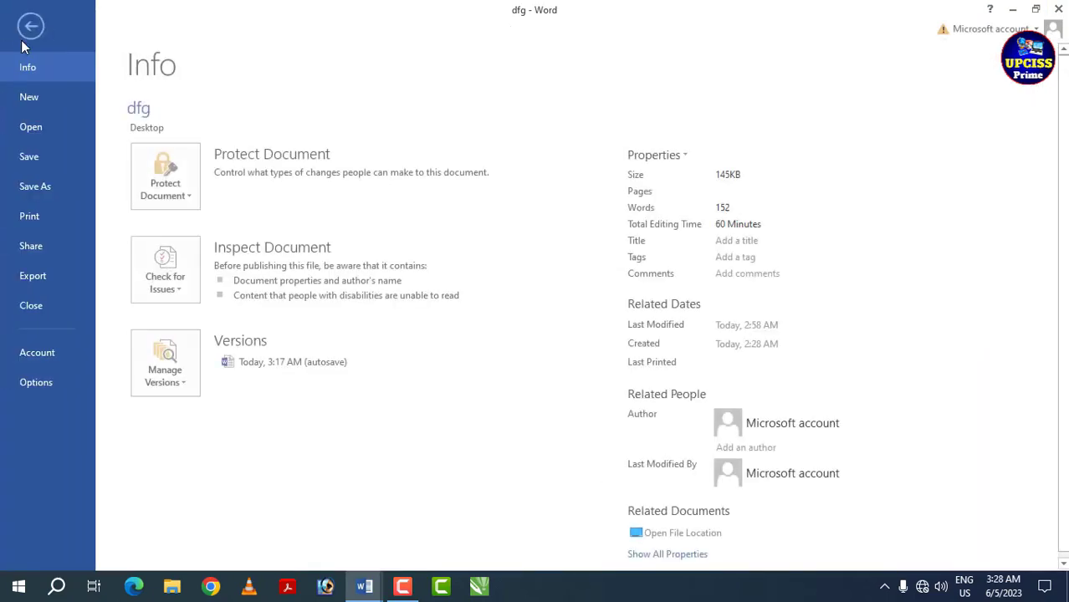
left_click(31, 217)
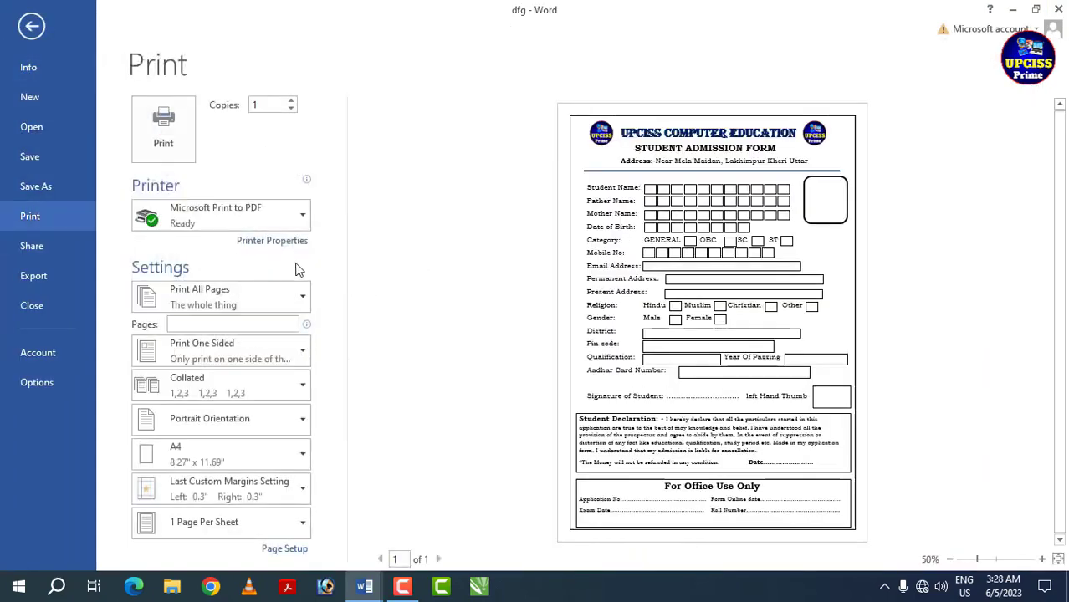